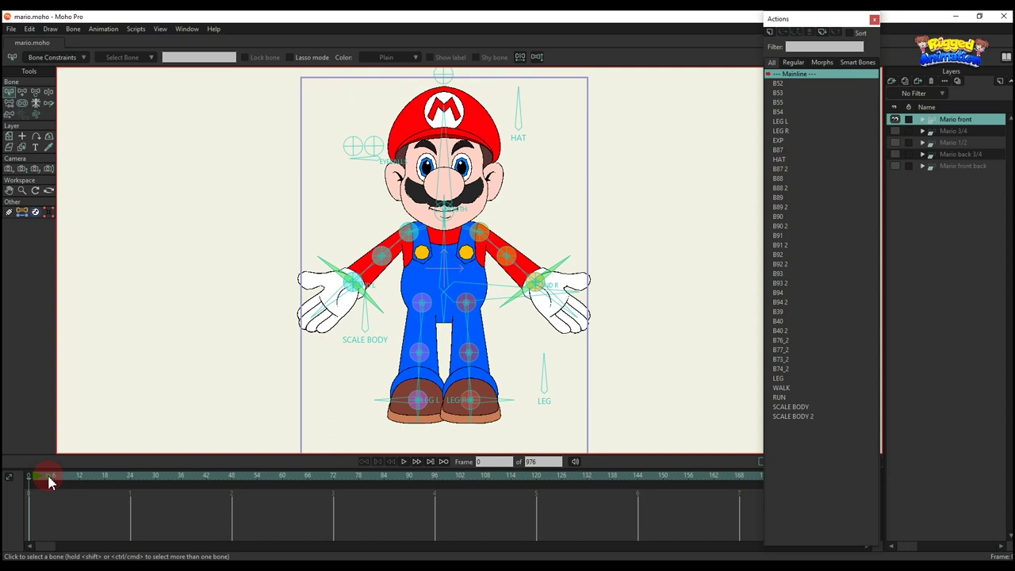
- Go to frame 5 and close the Actions window
left_click(49, 477)
scroll(471, 163, "up", 1)
left_click_drag(460, 123, 480, 185)
scroll(491, 141, "down", 1)
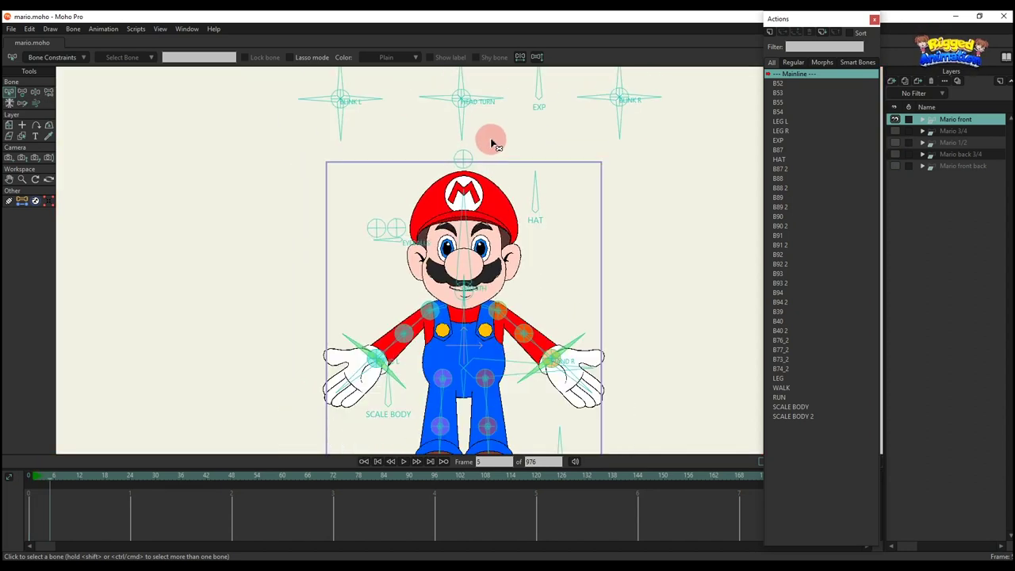
left_click_drag(491, 142, 696, 70)
left_click(873, 21)
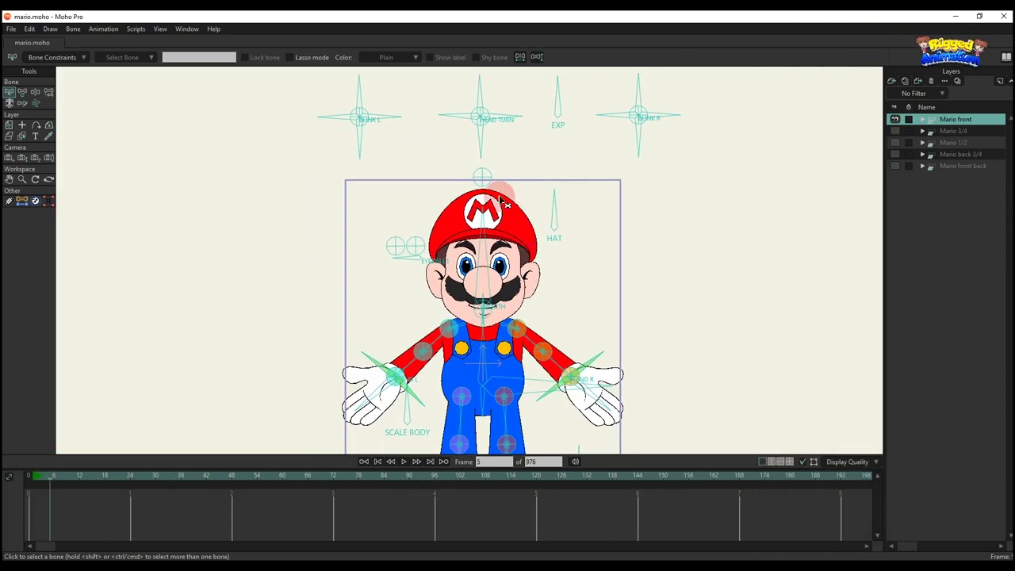
- With the Transform Bone tool, swing the HEAD TURN control's bones in different directions to test the head turn
scroll(483, 174, "up", 4)
left_click_drag(505, 169, 509, 199)
key("t")
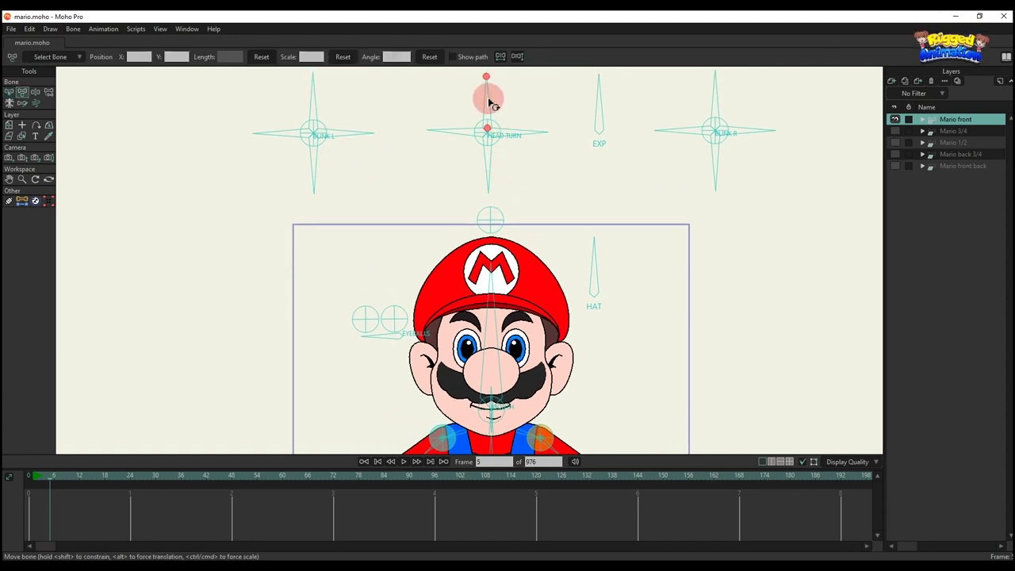
left_click_drag(467, 105, 482, 161)
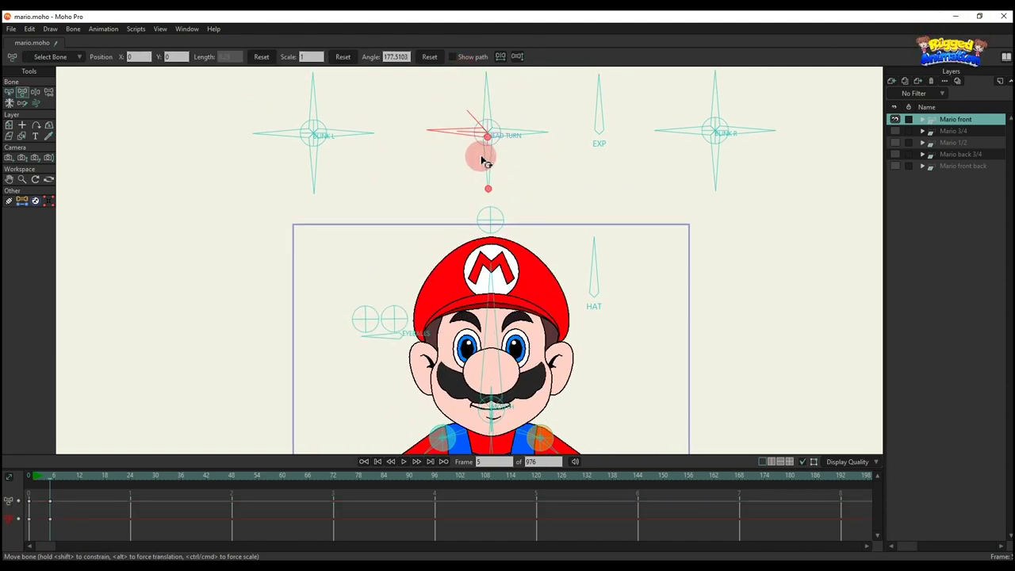
left_click_drag(539, 144, 413, 143)
left_click_drag(458, 166, 517, 101)
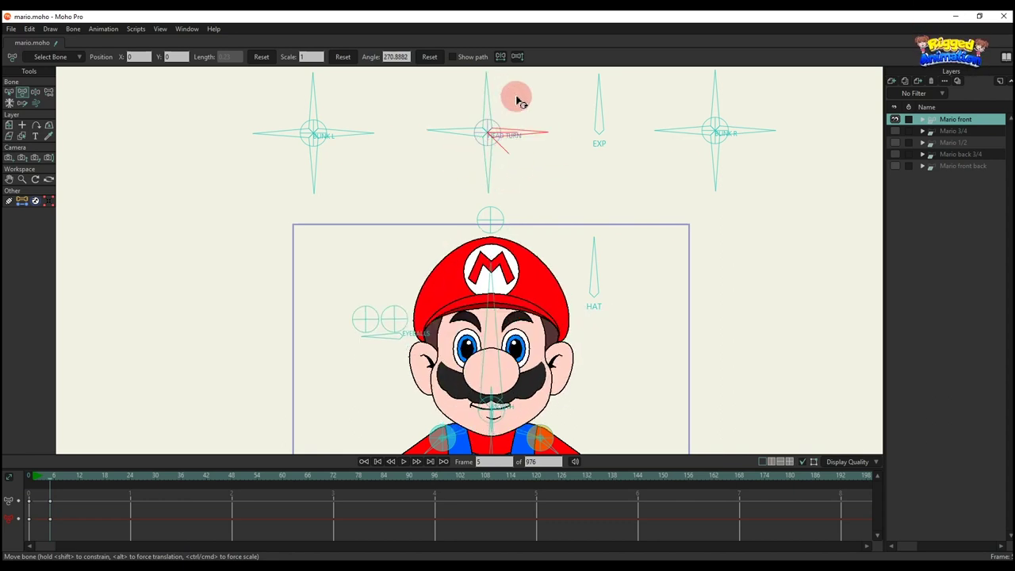
- Rotate the BLINK L control's bones one after another, resetting each angle, to test the eye and brow expressions
left_click_drag(314, 103, 405, 172)
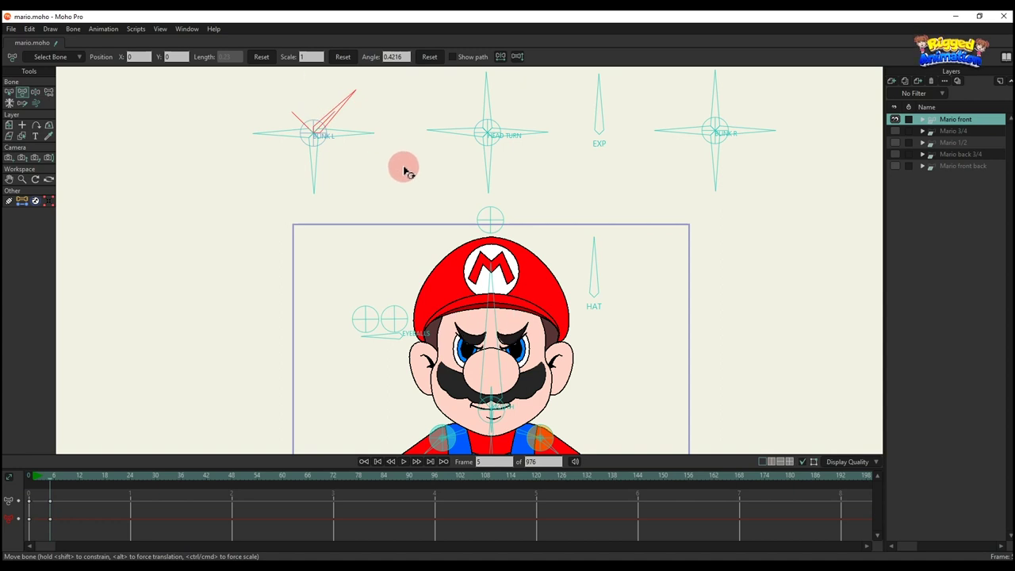
left_click(429, 56)
left_click_drag(310, 131, 310, 214)
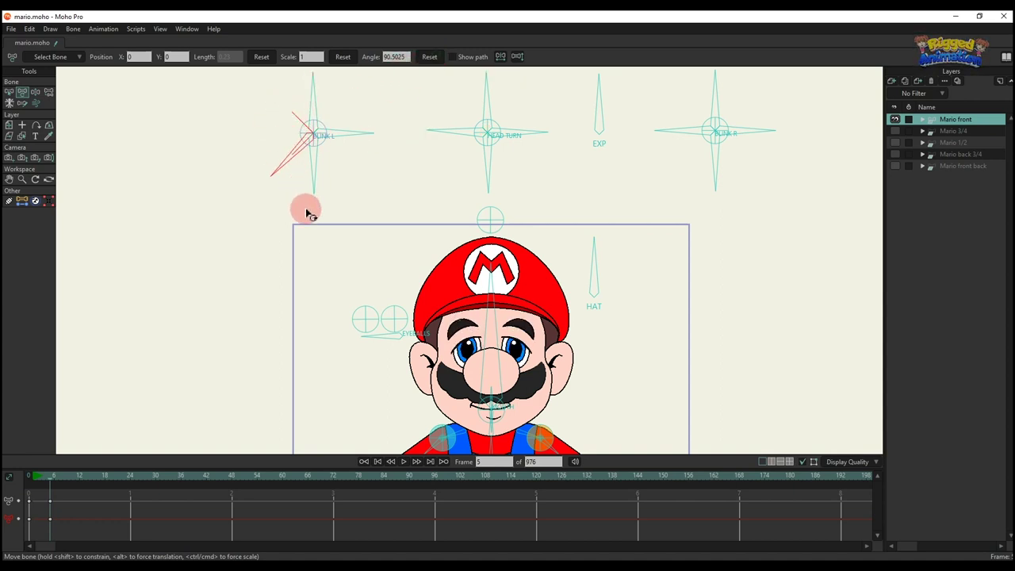
left_click(429, 57)
left_click_drag(313, 141, 263, 162)
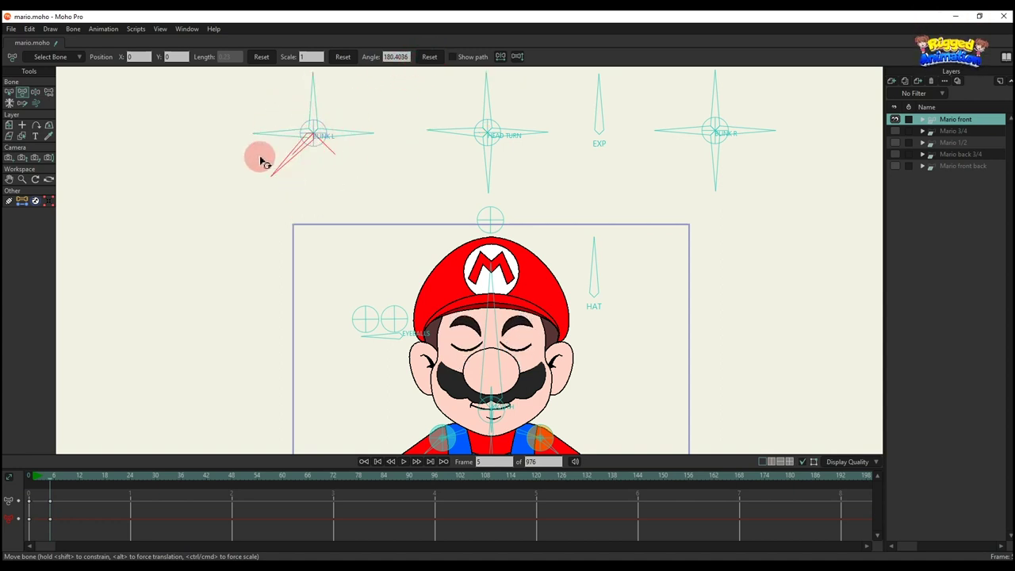
left_click(429, 57)
left_click_drag(356, 135, 354, 193)
left_click(437, 59)
- Swing the EXP bone between frames 22 and 106 through the heart, spiral, teary and dollar-sign eyes to about 20 degrees
left_click(589, 129)
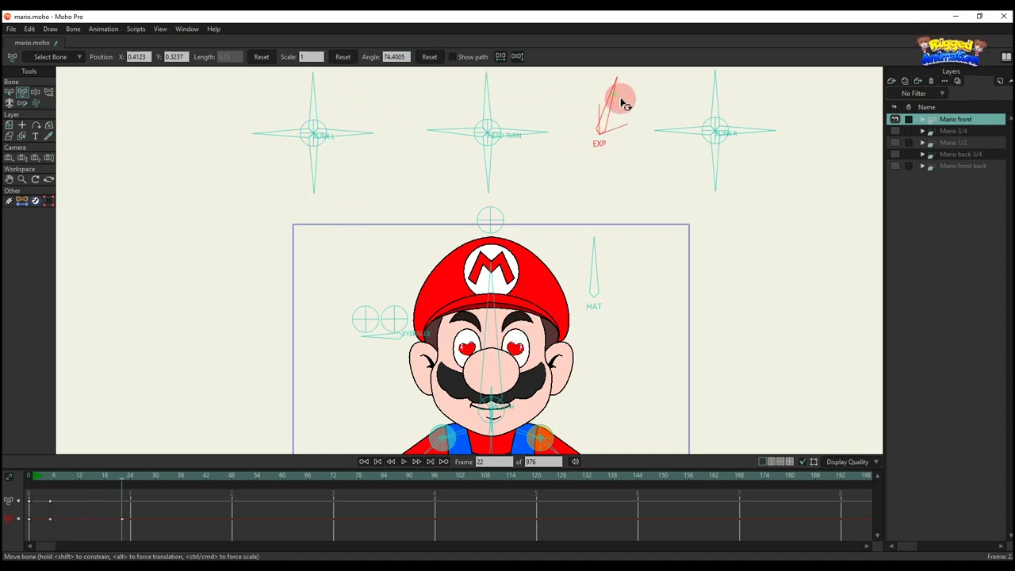
key("space")
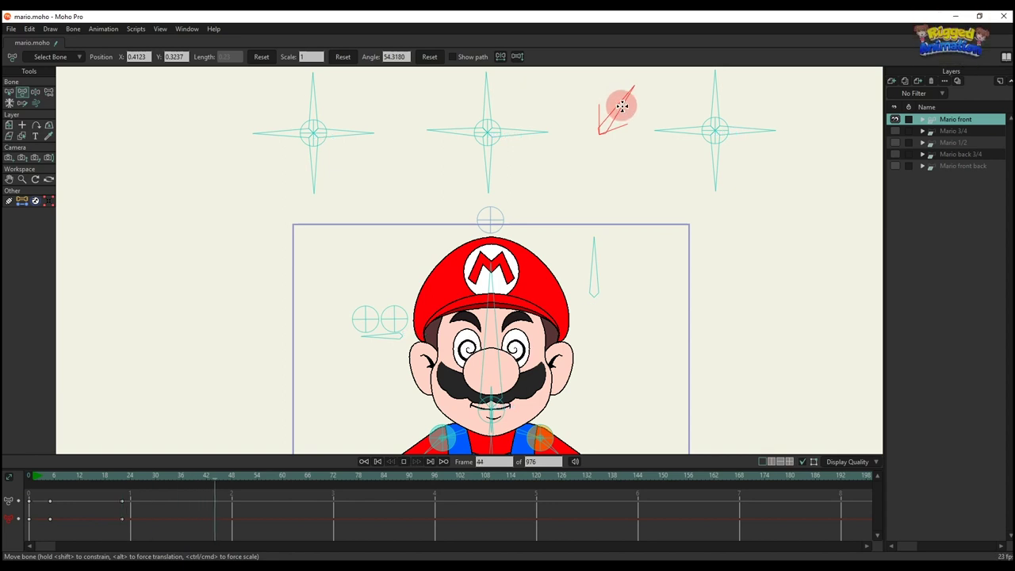
key("space")
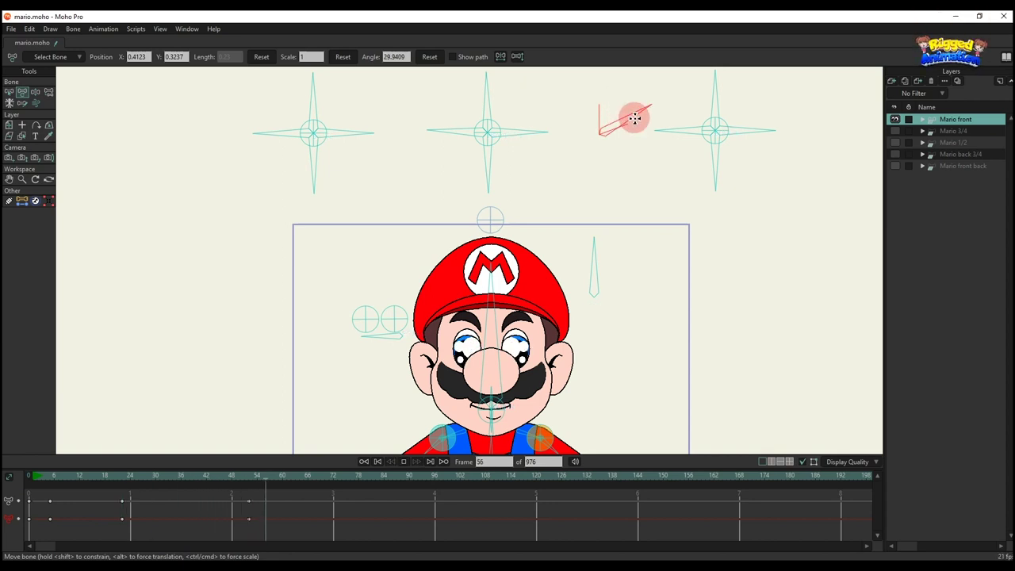
left_click_drag(642, 126, 644, 146)
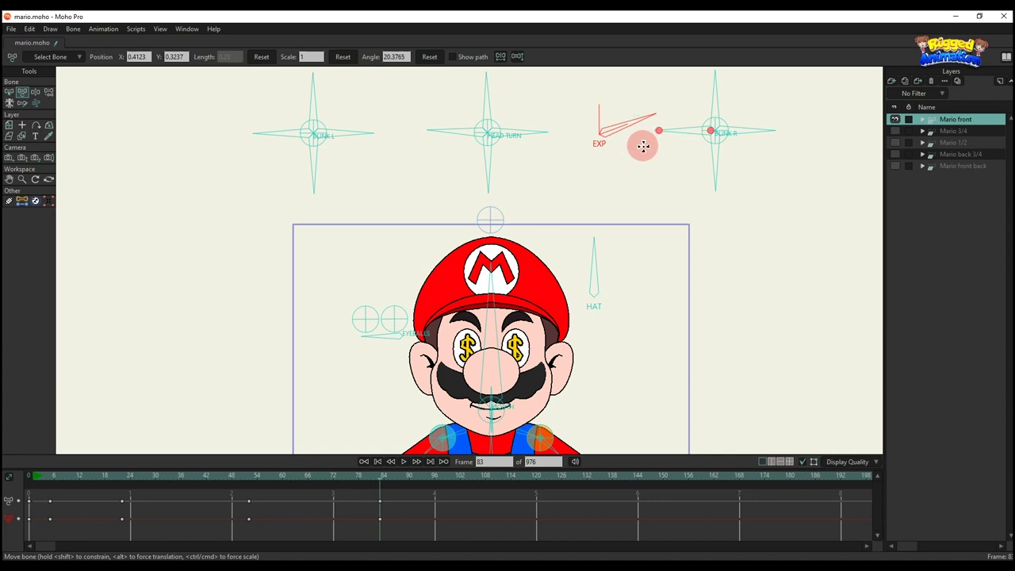
left_click(487, 160)
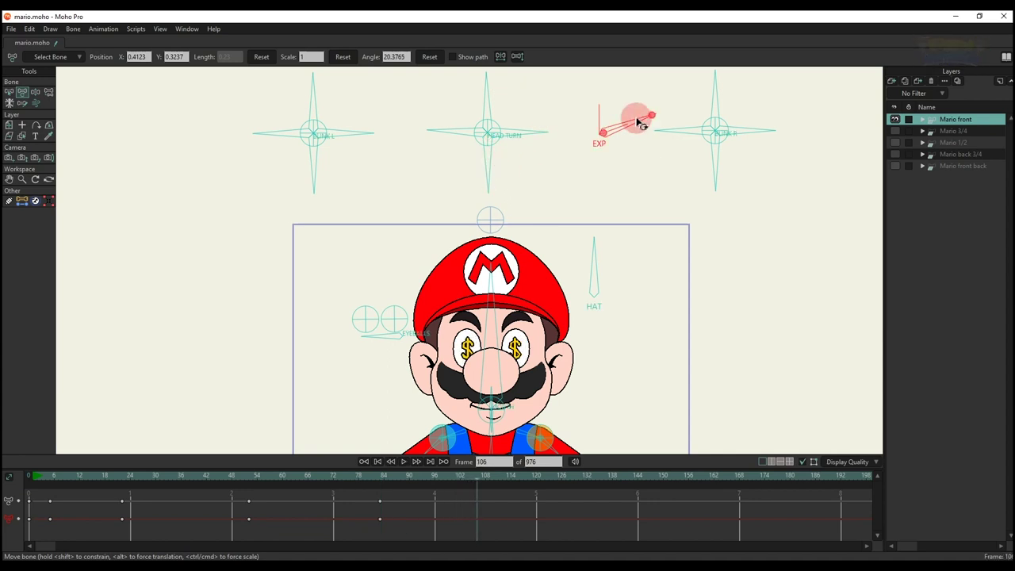
left_click_drag(637, 115, 648, 151)
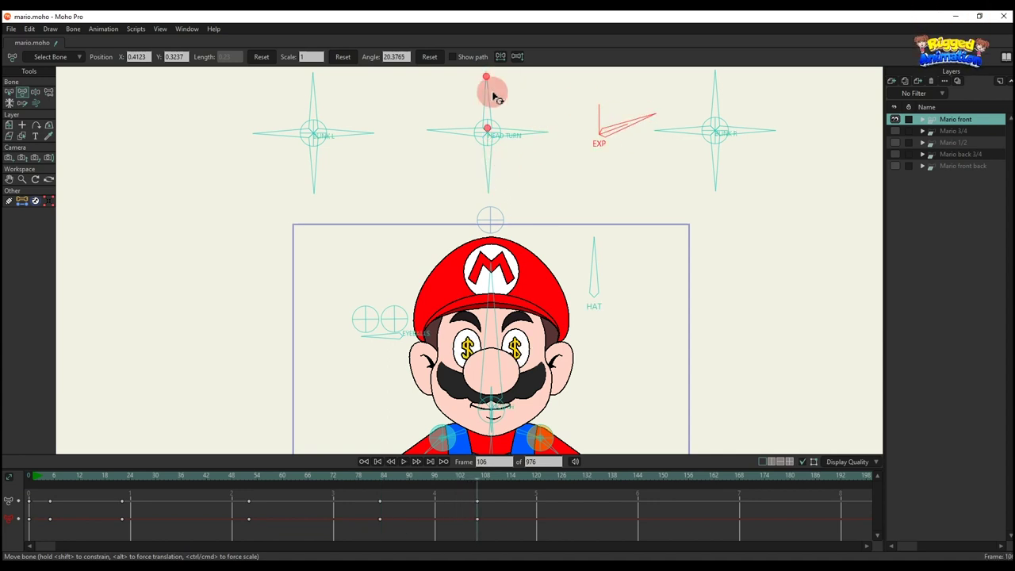
- Turn the head to a side view with the HEAD TURN bones at frame 106 and shift the EYEBALLS bone
left_click_drag(492, 95, 444, 103)
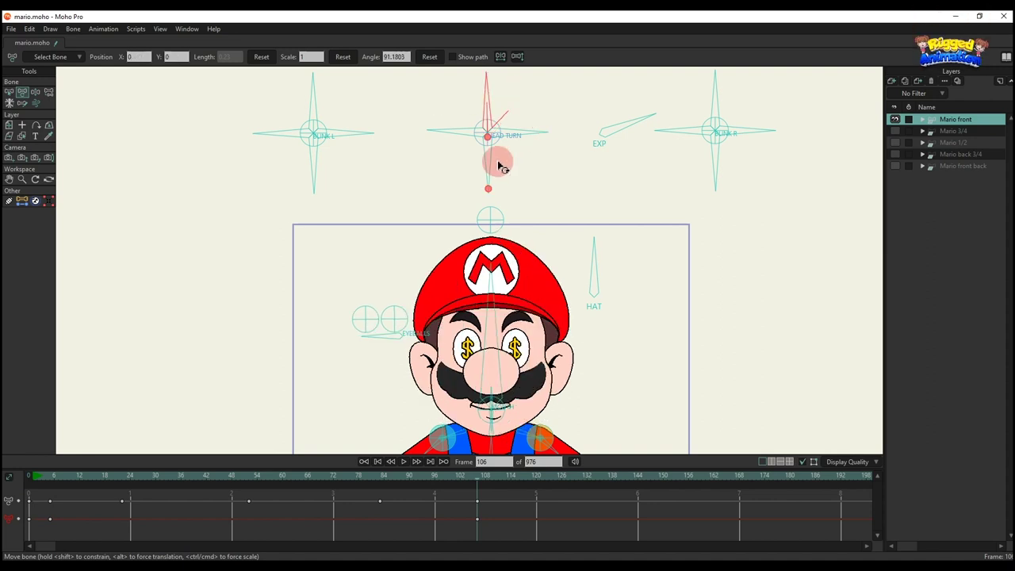
left_click_drag(500, 166, 446, 161)
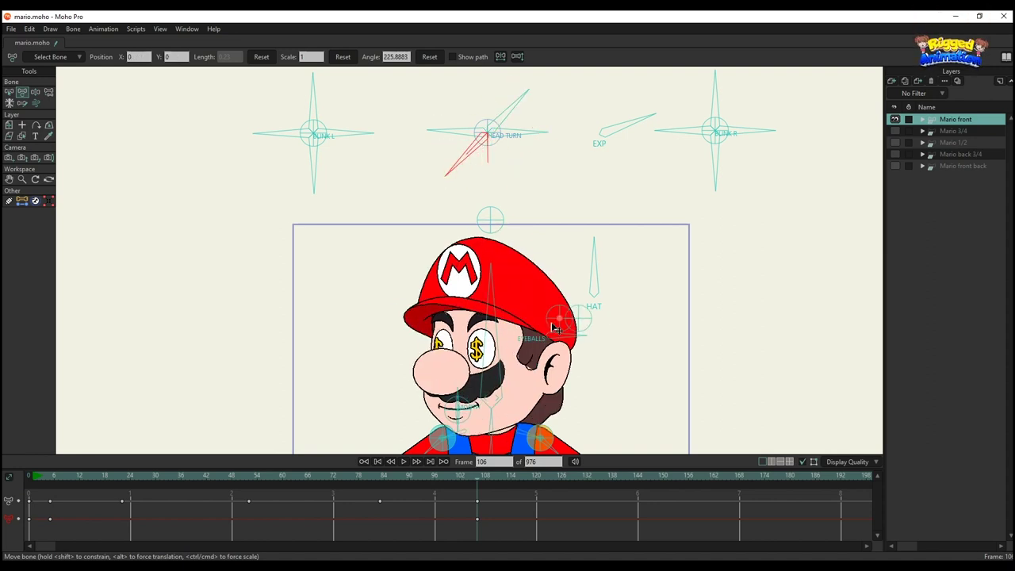
left_click_drag(553, 340, 559, 337)
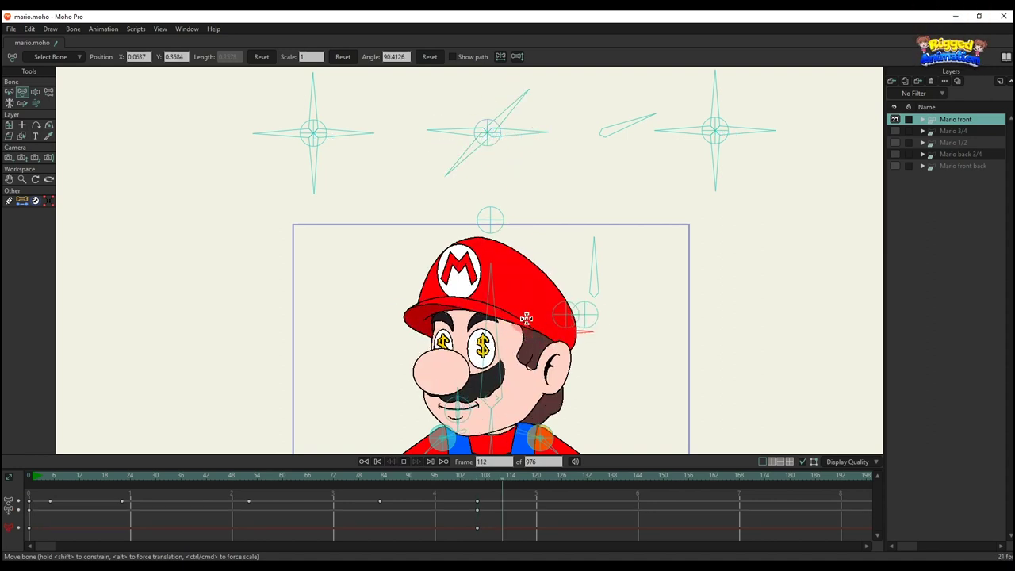
- Delete all the test keyframes from the timeline
left_click_drag(520, 539, 4, 427)
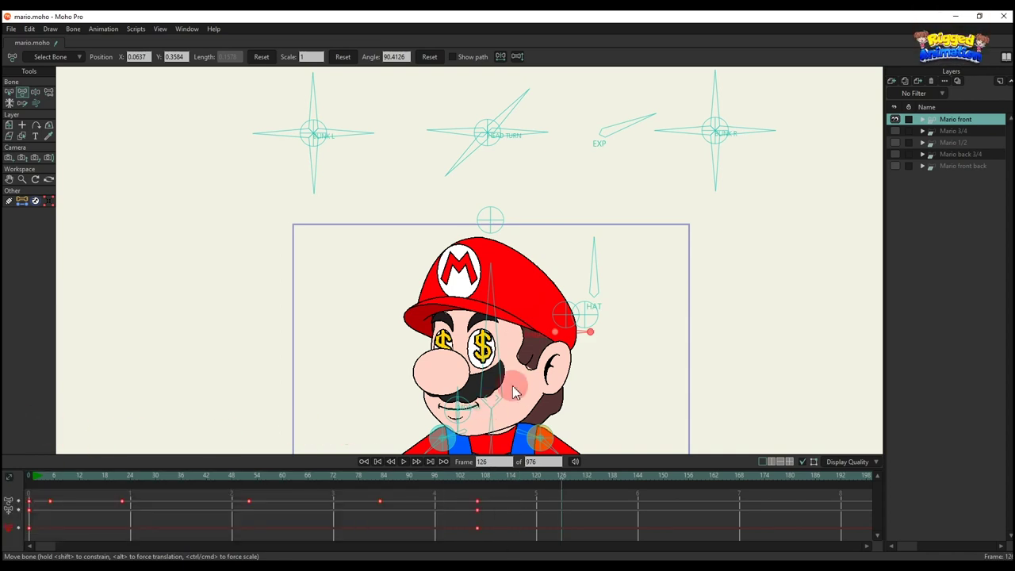
key("Delete")
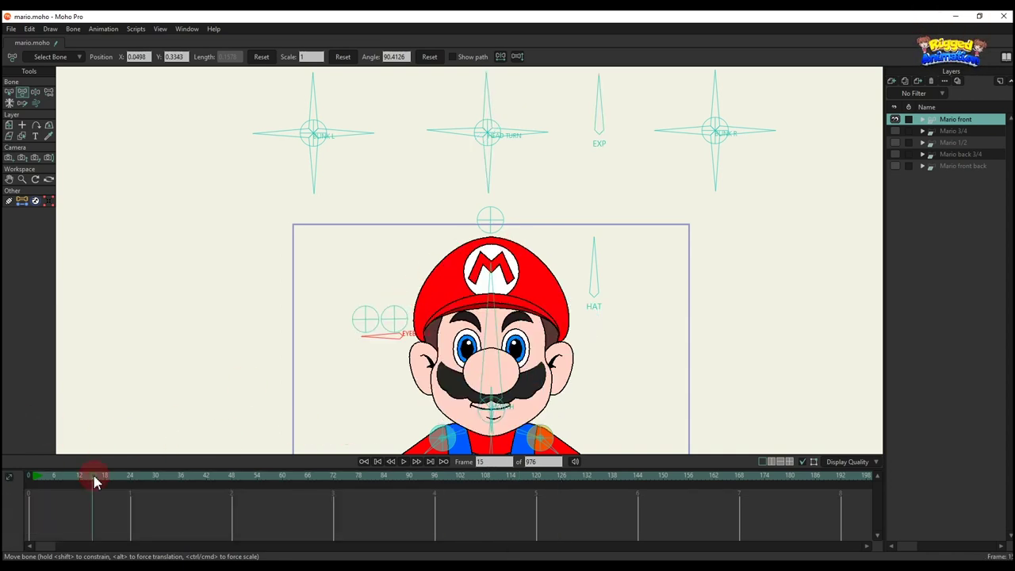
- At frame 15, rotate the BLINK R control's bones in turn, resetting their angles, to test the single-eye wink and lid shapes
left_click_drag(712, 97, 648, 169)
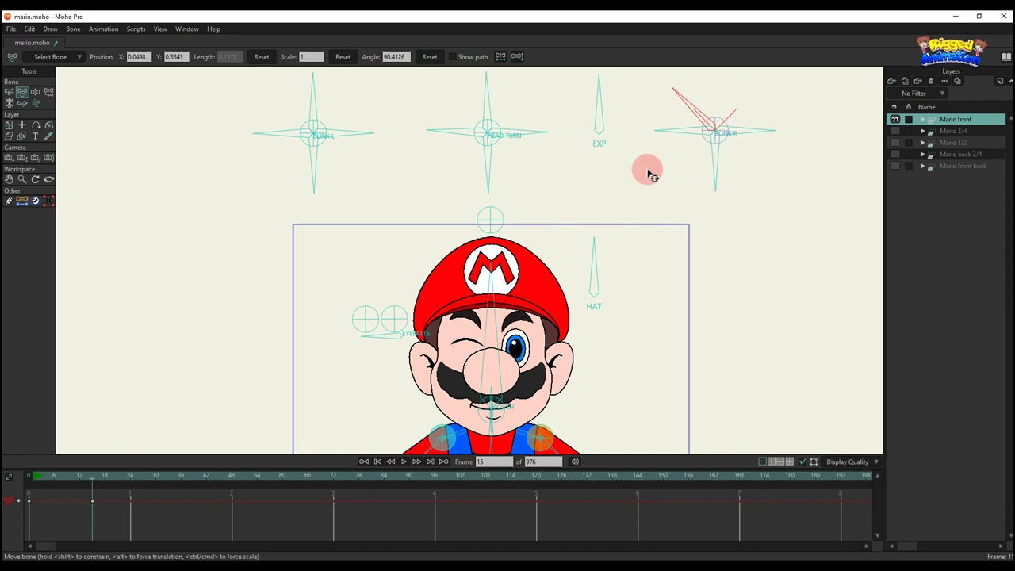
left_click(444, 58)
left_click_drag(782, 118, 622, 170)
left_click(429, 56)
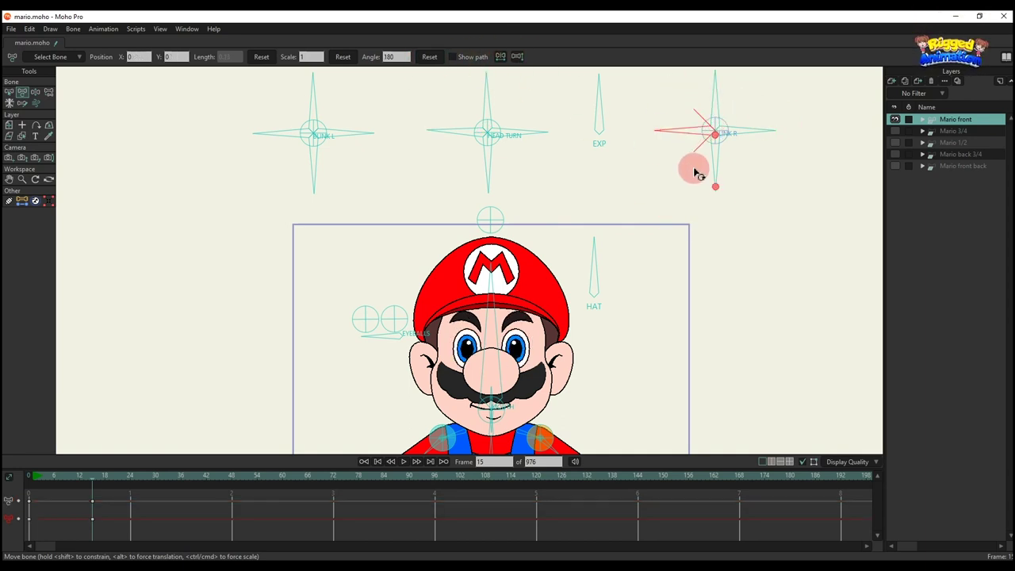
left_click_drag(693, 166, 759, 119)
left_click_drag(706, 161, 742, 181)
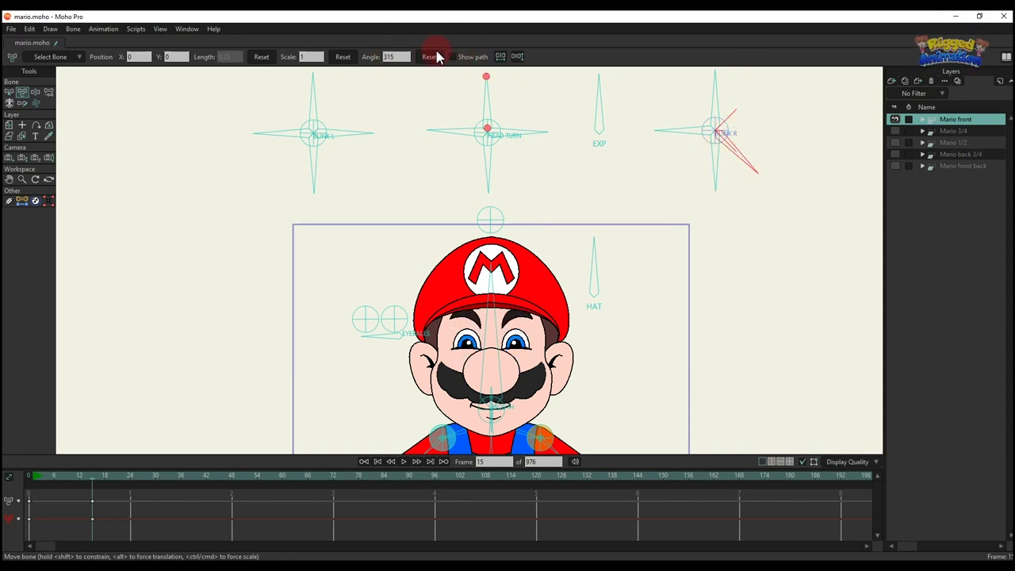
- Swing the HAT bone to take the cap off the head and put it back on
left_click(576, 310)
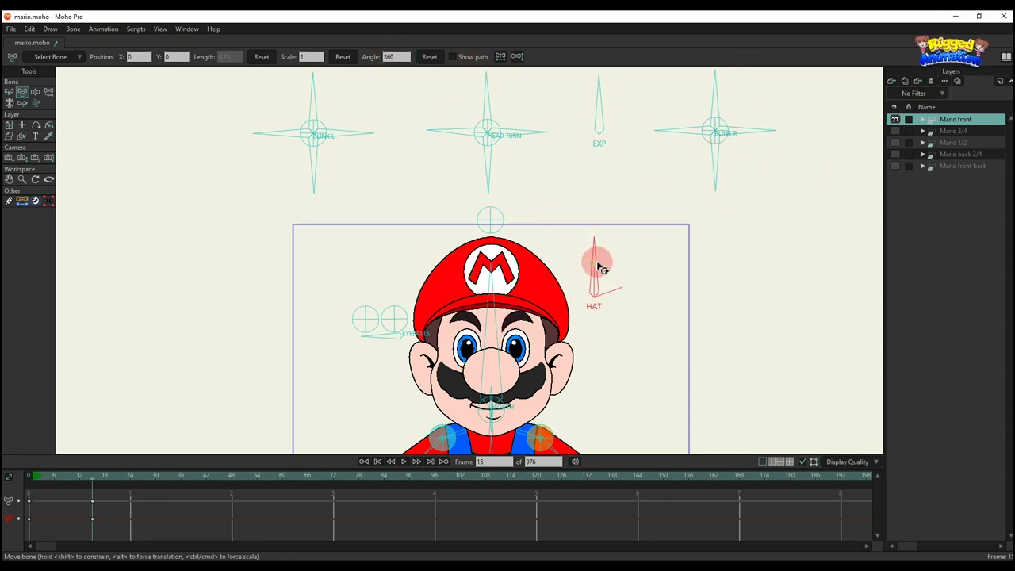
left_click_drag(599, 267, 675, 326)
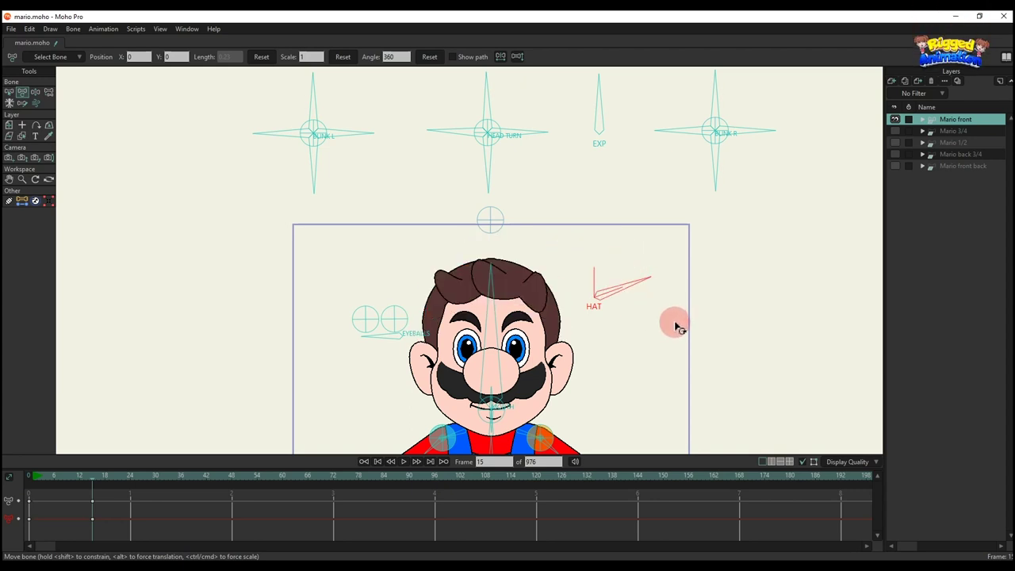
left_click_drag(613, 267, 440, 287)
- Move the two eyeball control bones apart to aim the eyes separately, and delete all keyframes
mouse_move(404, 340)
left_mouse_down()
mouse_move(389, 327)
mouse_move(408, 335)
mouse_move(400, 323)
left_mouse_up()
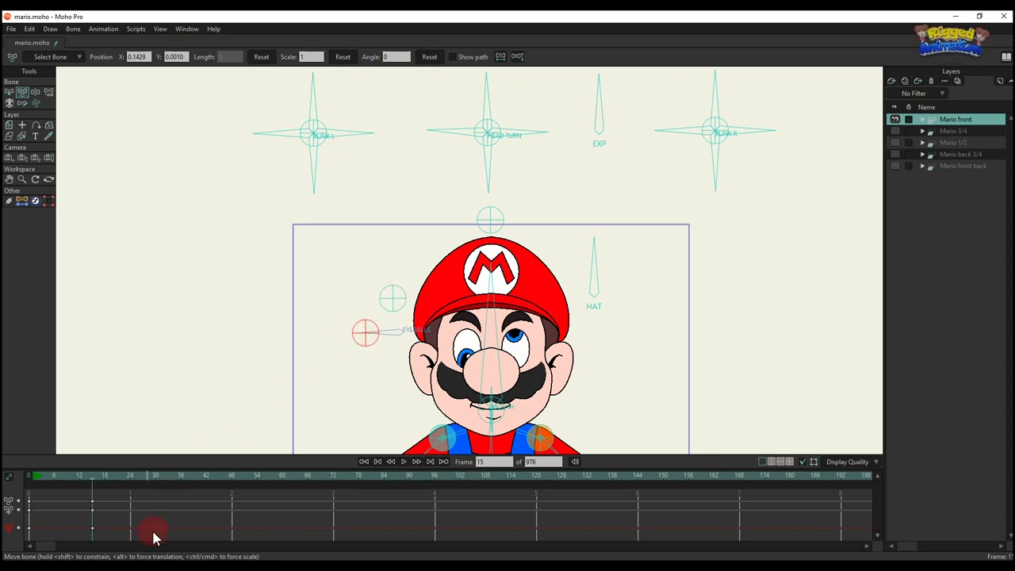
left_click_drag(195, 527, 3, 424)
key("Delete")
- Move the circular bone above the cap away from the character to relocate the whole set of face and body controls
left_click_drag(488, 407, 477, 267)
scroll(471, 182, "down", 2)
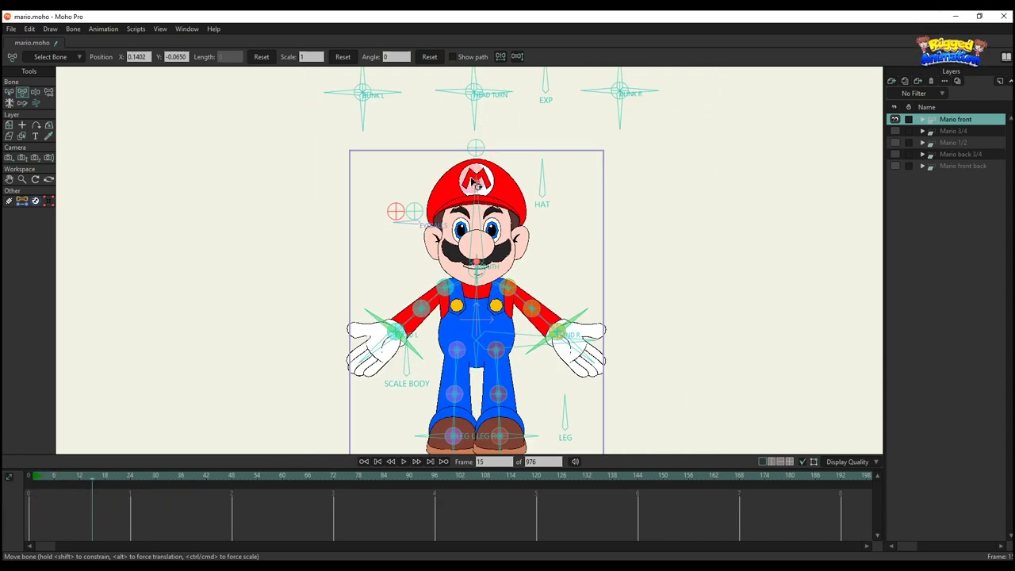
scroll(489, 149, "down", 1)
left_click_drag(478, 143, 335, 173)
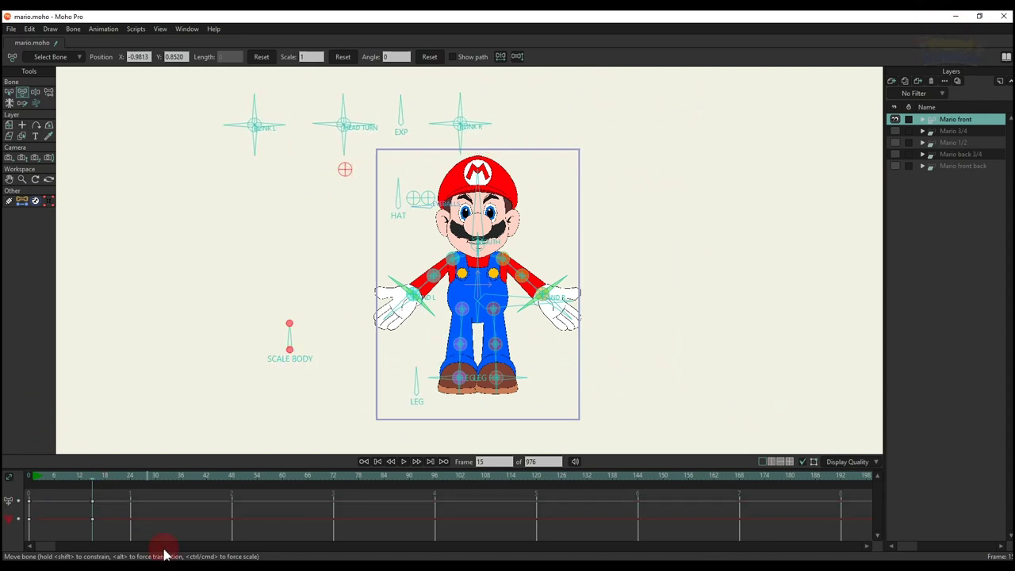
- Move and rotate the MOUTH control's bones to test the mouth shapes, and undo the last mouth change
scroll(473, 311, "up", 8)
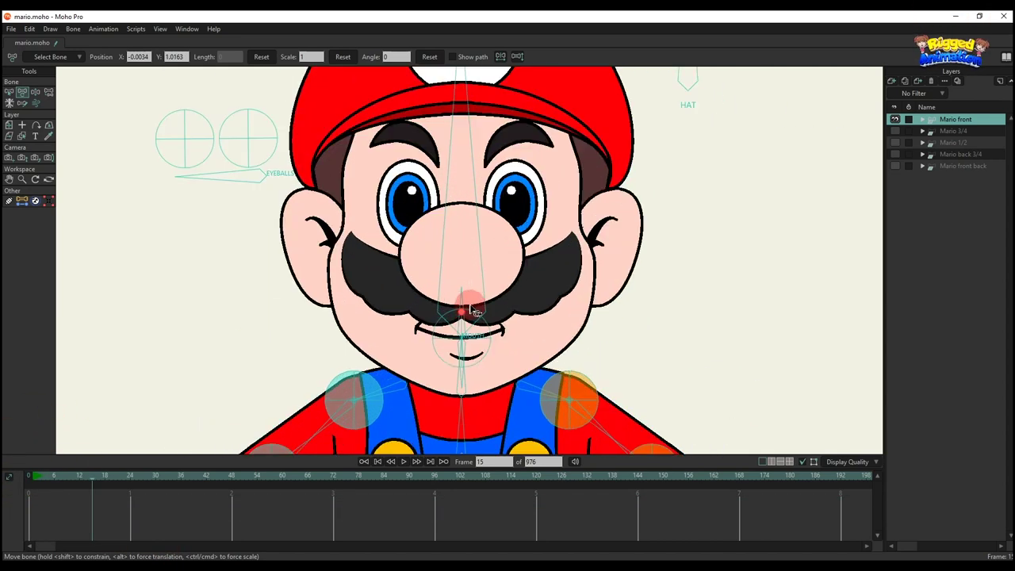
left_click_drag(463, 295, 429, 276)
left_click(474, 358)
scroll(467, 352, "up", 3)
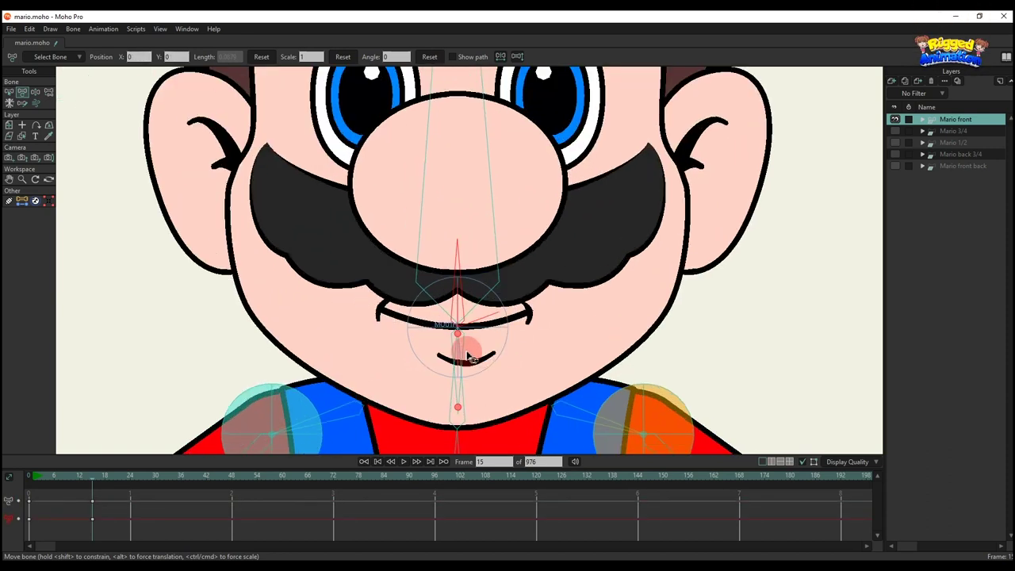
scroll(417, 347, "down", 2)
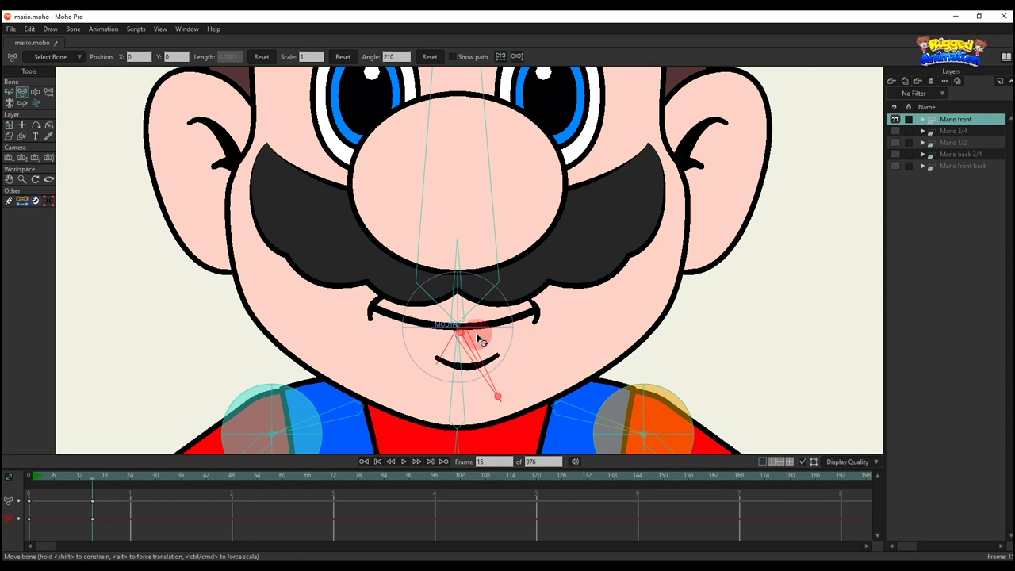
scroll(476, 335, "down", 4)
key("ctrl+z")
- Move the shoulder and arm bones to test how the arms follow, and delete all keyframes
scroll(351, 379, "down", 1)
scroll(421, 283, "down", 1)
left_click_drag(353, 377, 425, 289)
scroll(421, 280, "up", 2)
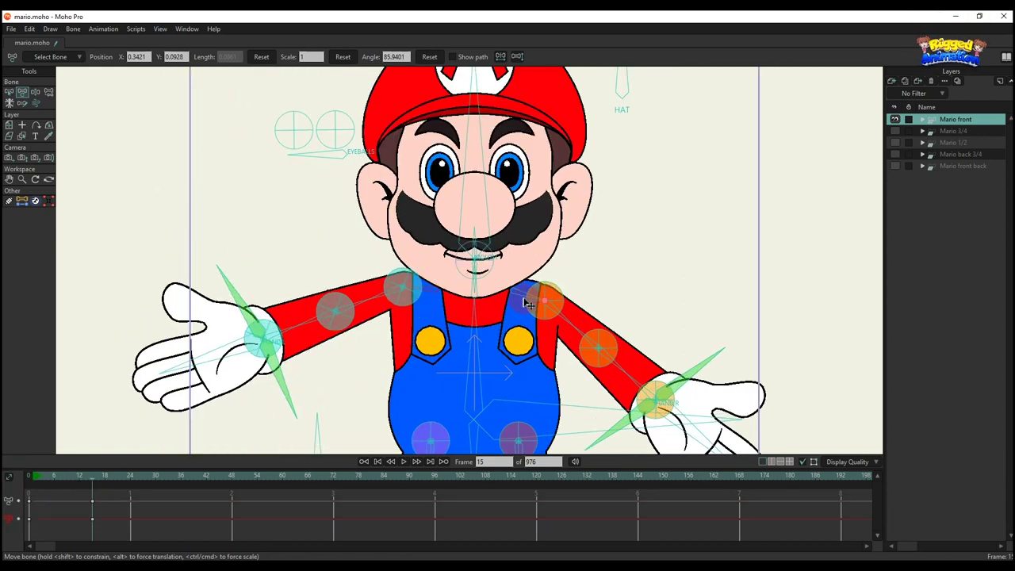
left_click_drag(530, 304, 465, 185)
scroll(457, 182, "down", 2)
left_click_drag(148, 525, 73, 495)
key("Delete")
- At frame 15, lift the elbow of the HAND L arm and bend the HAND R arm so its hand reaches the hip
scroll(389, 266, "up", 2)
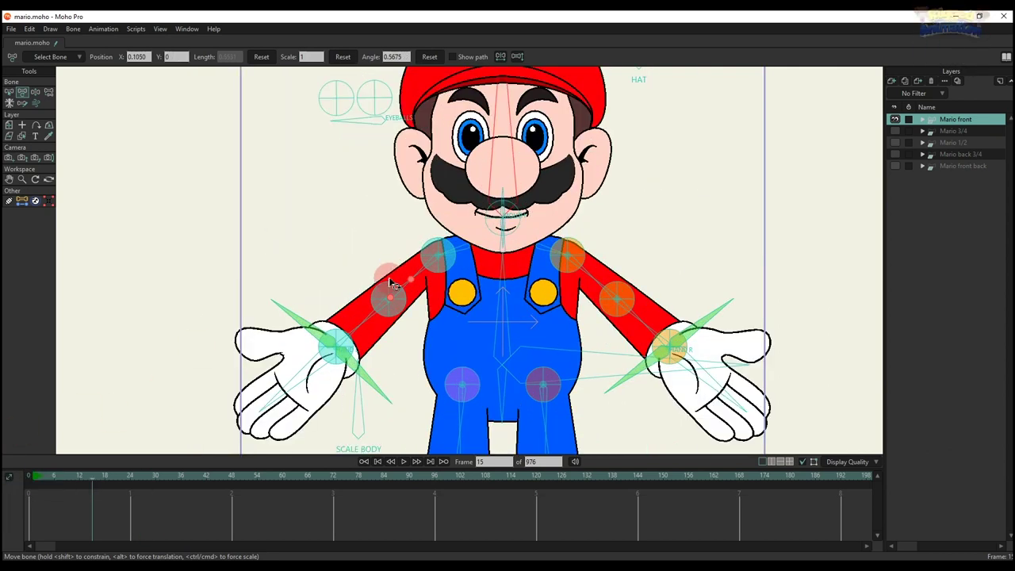
left_click_drag(388, 287, 391, 256)
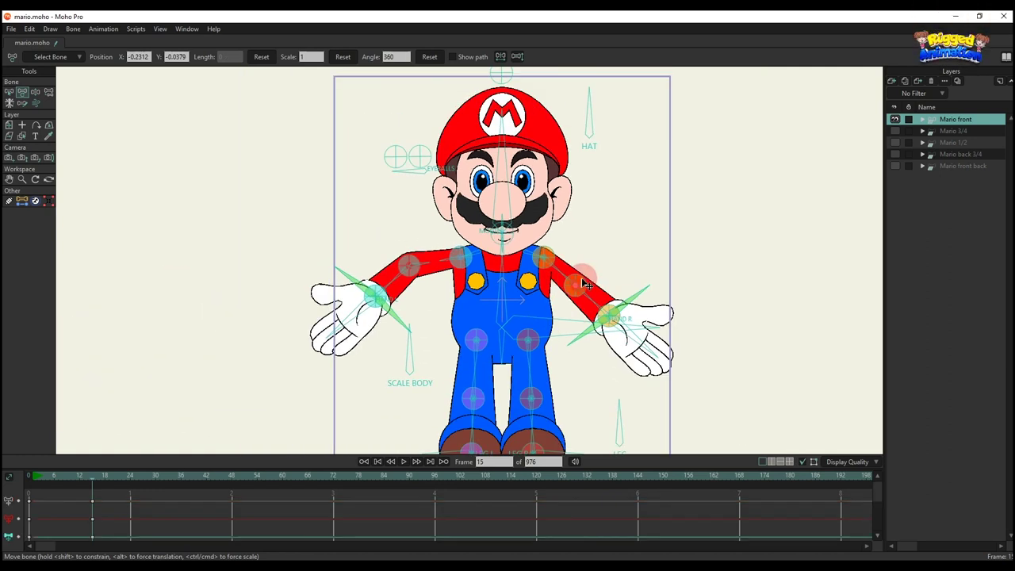
left_click_drag(583, 281, 510, 339)
- Adjust the HAND R bones so that the hand changes shape and tucks behind the hip
scroll(659, 305, "up", 2)
scroll(543, 357, "up", 2)
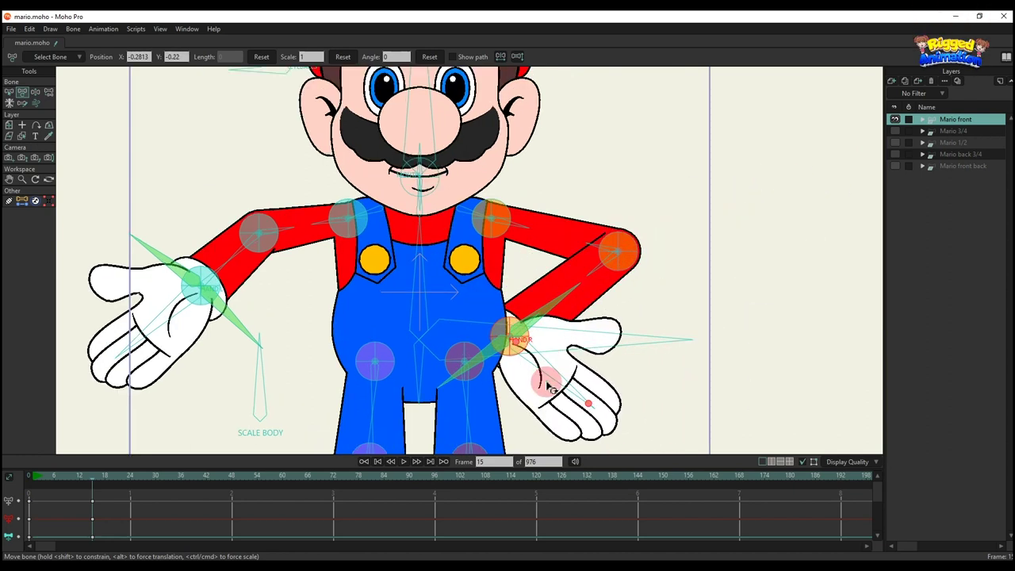
mouse_move(547, 384)
left_mouse_down()
mouse_move(571, 375)
mouse_move(535, 387)
left_mouse_up()
left_click_drag(545, 321, 657, 240)
left_click_drag(661, 288, 694, 283)
left_click_drag(688, 222, 820, 252)
left_click_drag(649, 238, 333, 329)
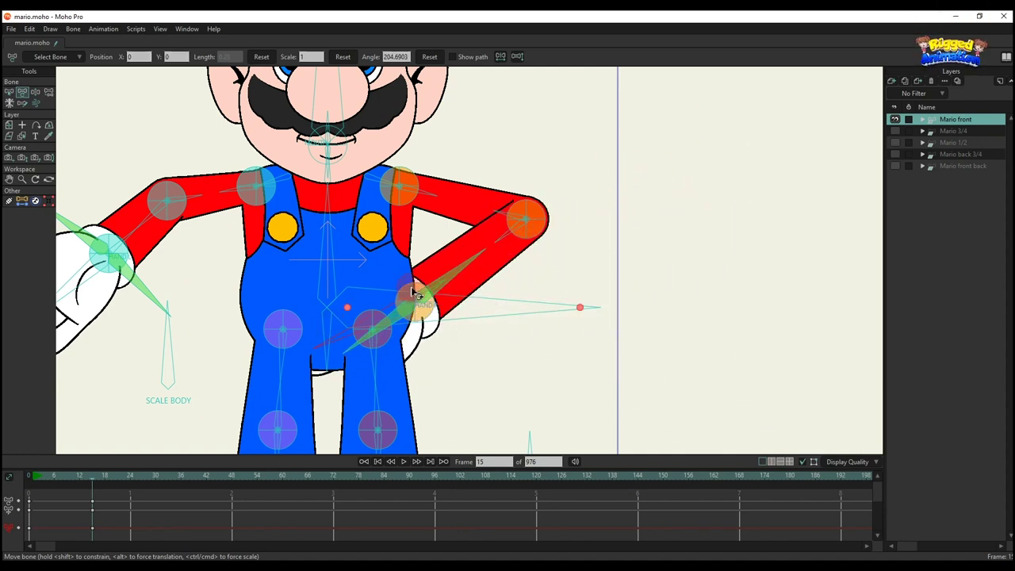
- Bring the HAND R hand in front of the belly with its elbow pulled inward, and stretch the arm out sideways
left_click_drag(376, 290, 465, 351)
scroll(429, 274, "down", 2)
left_click_drag(426, 273, 527, 275)
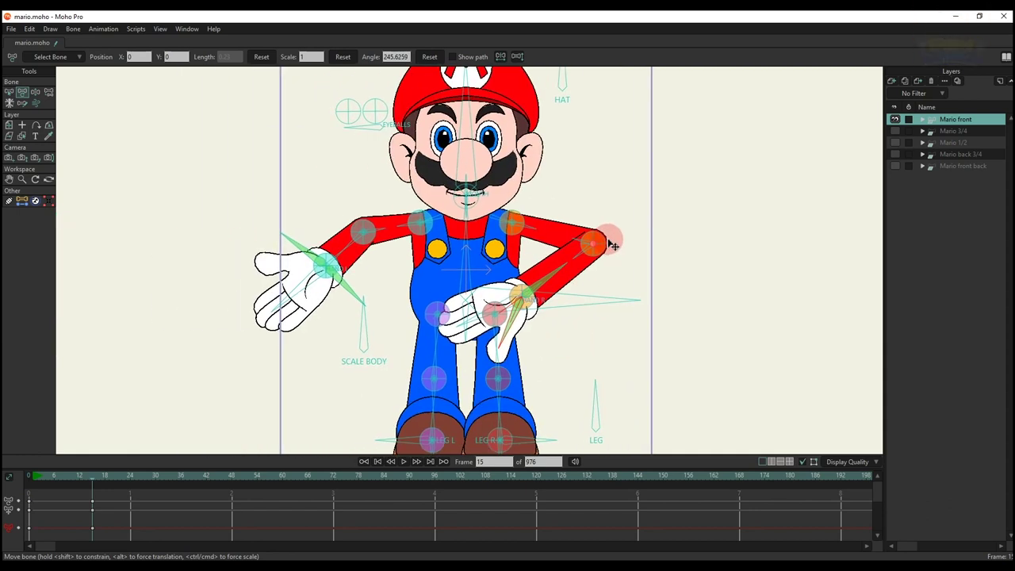
left_click_drag(592, 243, 561, 240)
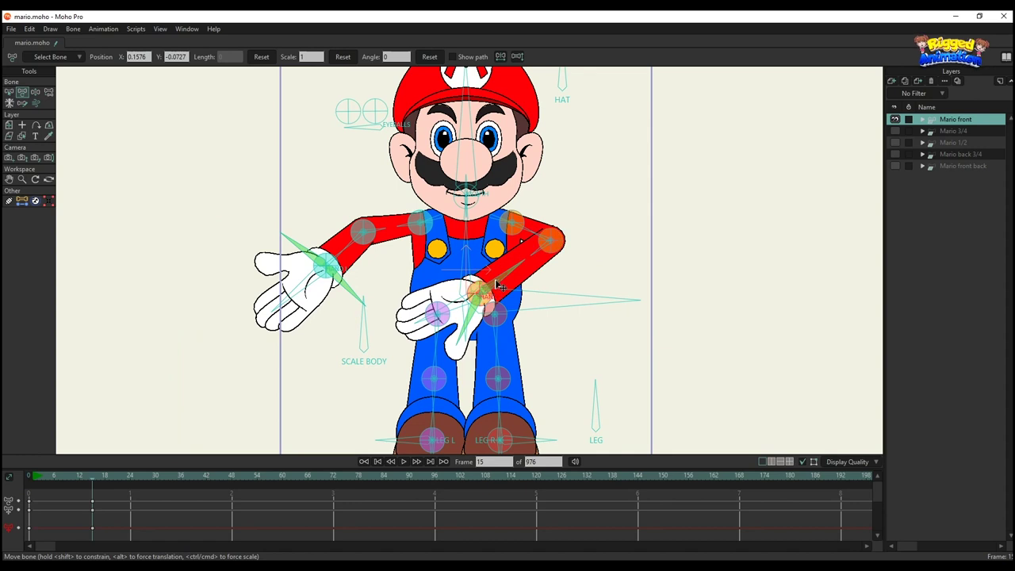
left_click_drag(498, 285, 722, 252)
scroll(495, 290, "up", 1)
scroll(287, 276, "down", 2)
scroll(287, 275, "up", 2)
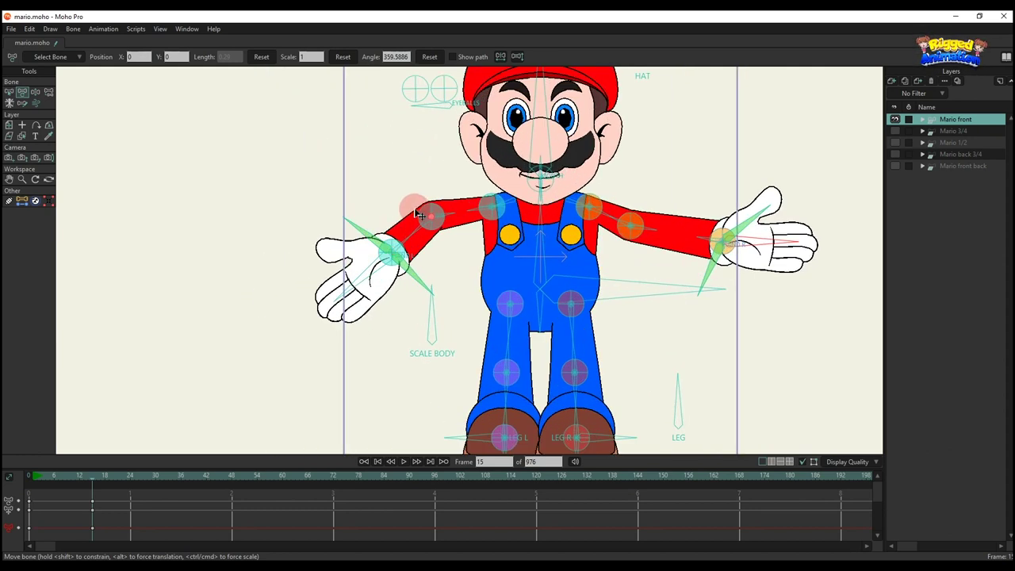
- Lower the HAND L elbow, move and turn its hand across the belly, and delete the arm keyframes
left_click_drag(416, 214, 420, 270)
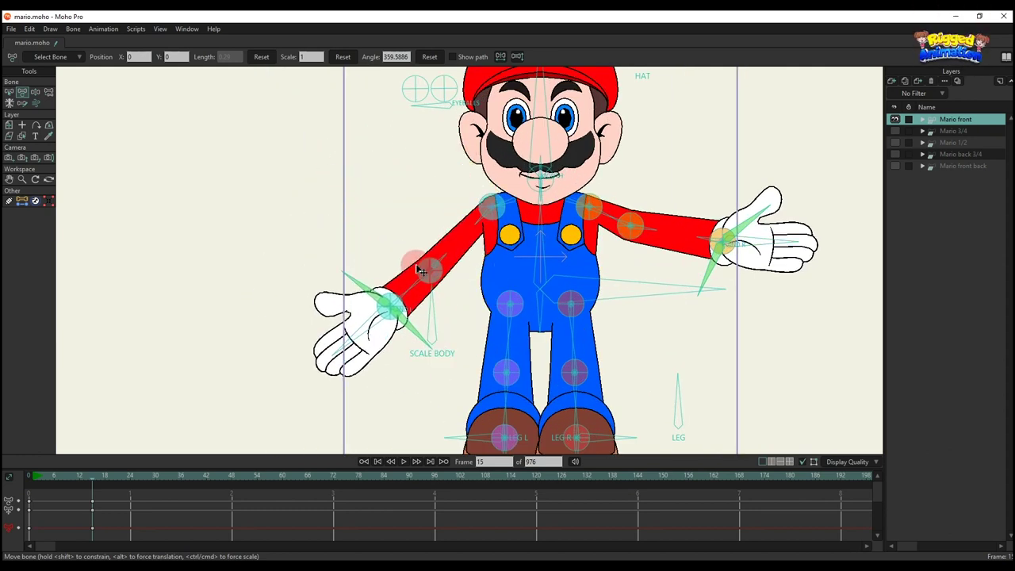
left_click_drag(396, 307, 499, 277)
scroll(465, 287, "up", 2)
left_click_drag(466, 296, 533, 270)
left_click_drag(466, 240, 539, 227)
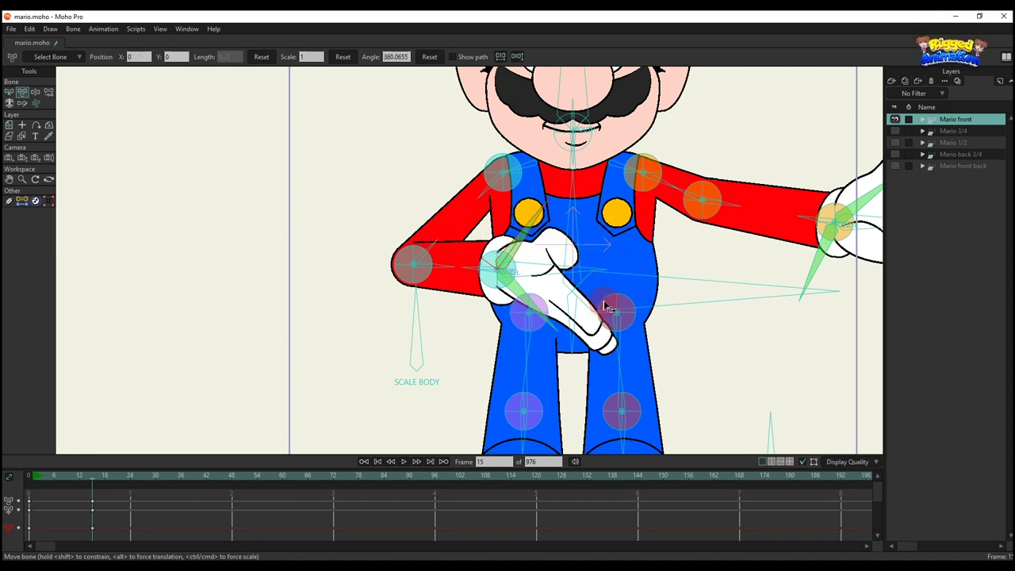
left_click_drag(604, 306, 410, 293)
scroll(445, 293, "down", 2)
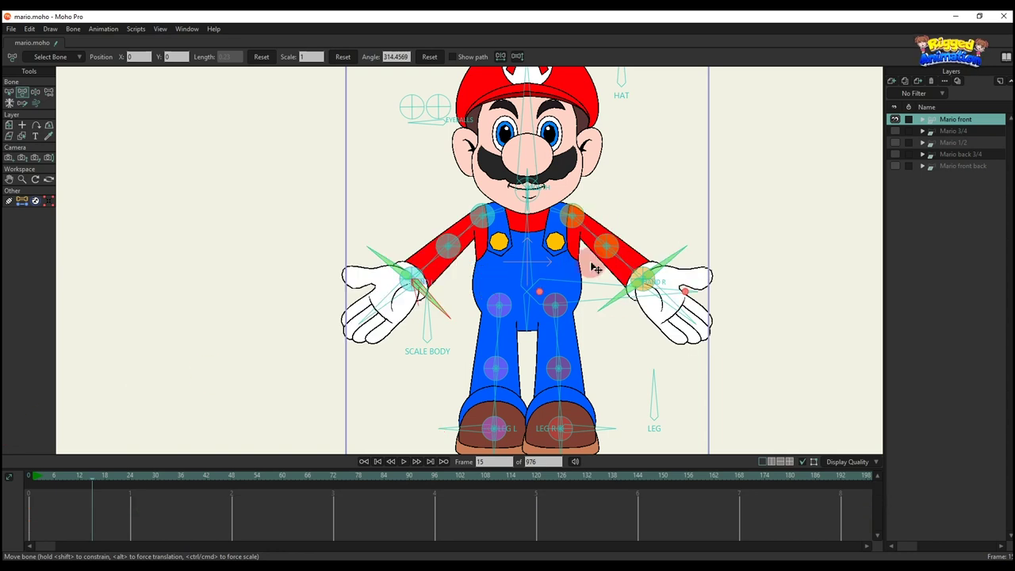
- Rotate the SCALE BODY bone to test the body scaling, and reset its angle
scroll(484, 272, "down", 2)
scroll(484, 272, "up", 3)
left_click_drag(467, 267, 460, 295)
left_click_drag(462, 293, 514, 58)
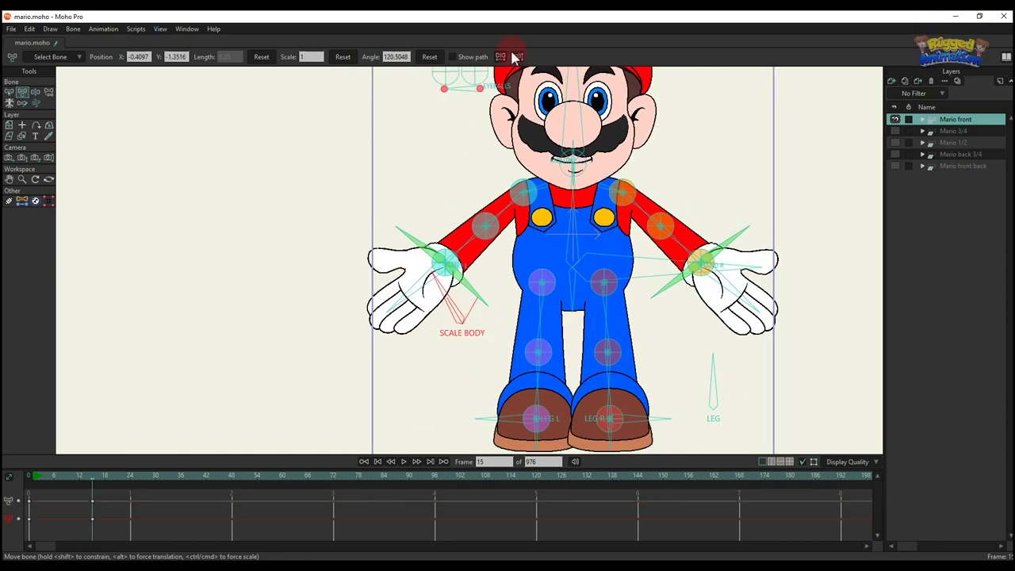
left_click(424, 61)
- Rotate the torso and hip bones to test how the body bends, and reset the hip bone's angle
left_click_drag(572, 242, 562, 209)
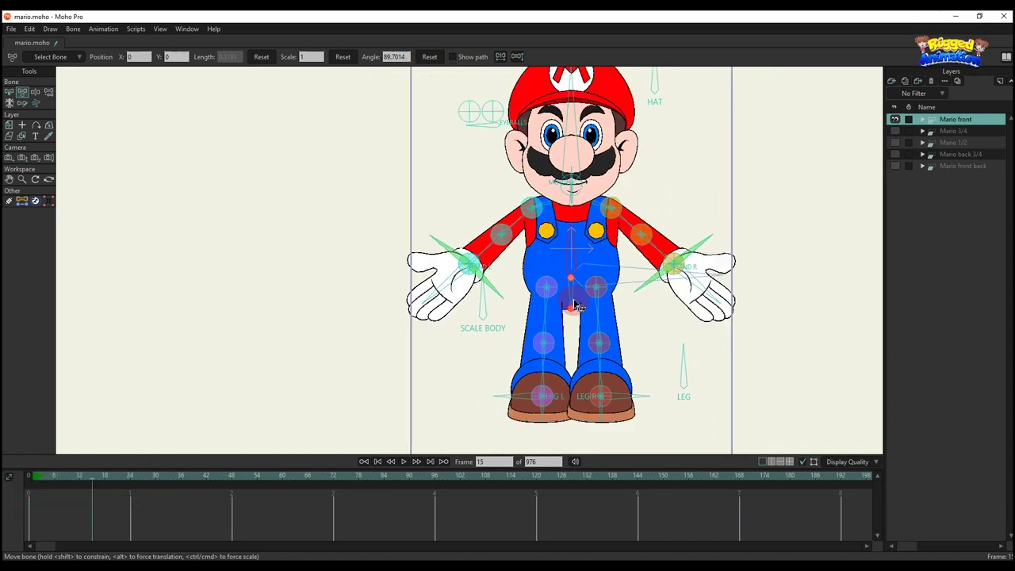
scroll(571, 302, "up", 3)
mouse_move(571, 301)
left_mouse_down()
mouse_move(577, 308)
mouse_move(561, 308)
mouse_move(571, 286)
left_mouse_up()
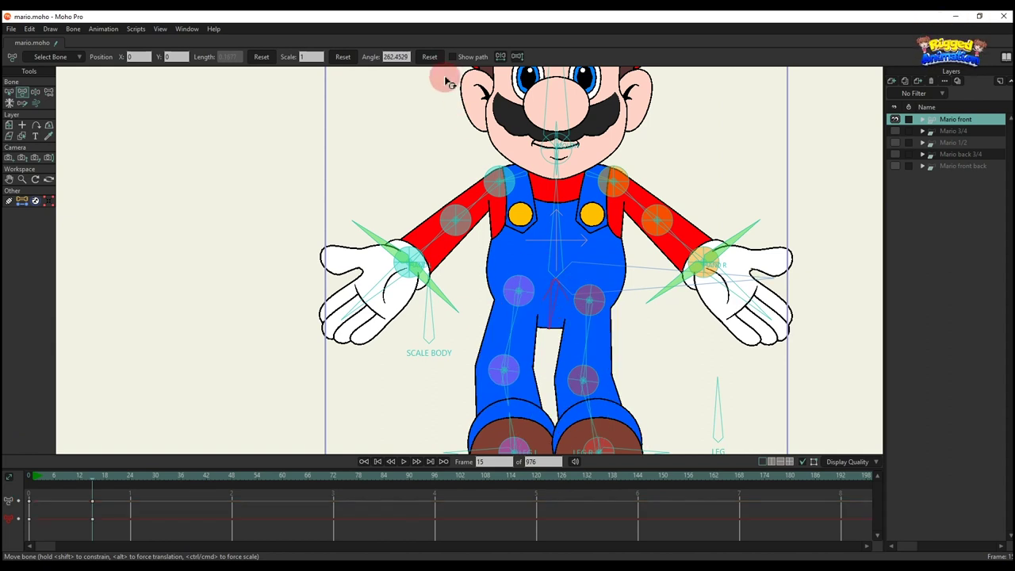
left_click(429, 57)
- Shift the whole body sideways with the main body bone while the feet stay planted, and delete all keyframes
scroll(579, 282, "down", 3)
scroll(570, 254, "up", 3)
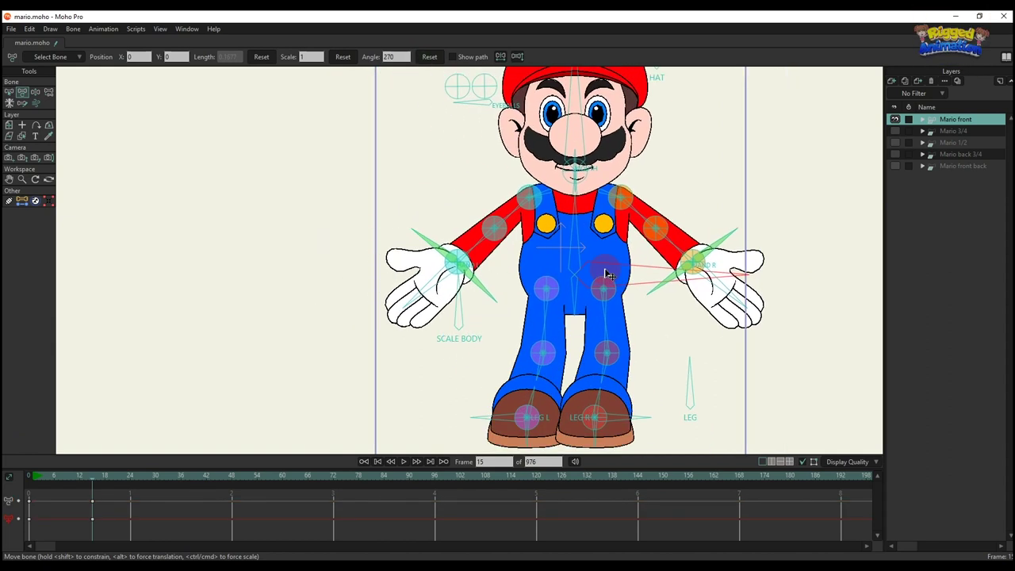
left_click_drag(568, 239, 538, 260)
left_click_drag(132, 540, 6, 452)
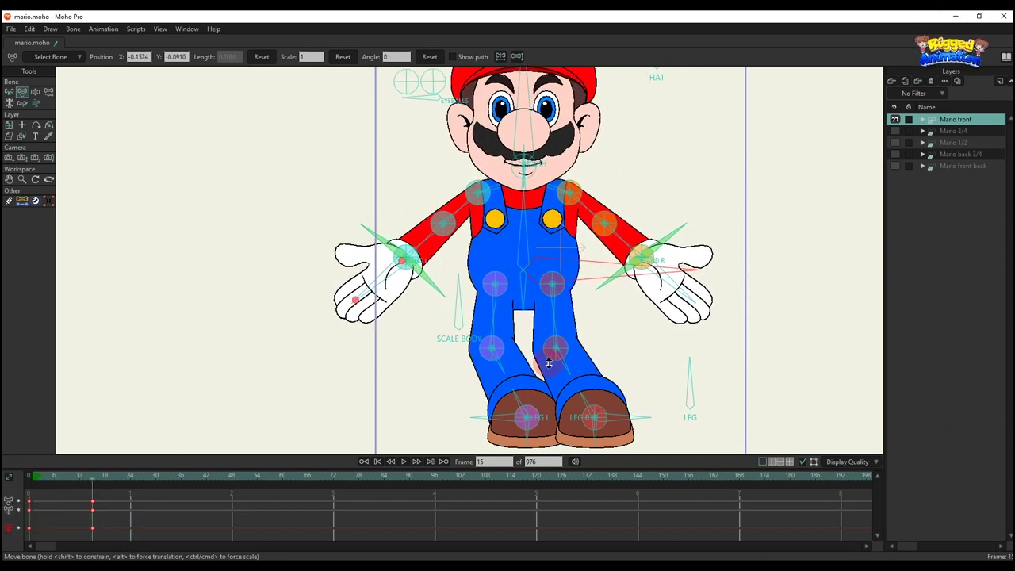
key("Delete")
- Move both knee bones outward to test the leg bending, and delete all keyframes
mouse_move(623, 353)
left_mouse_down()
mouse_move(671, 347)
mouse_move(607, 343)
left_mouse_up()
left_click(546, 359)
left_click(526, 357)
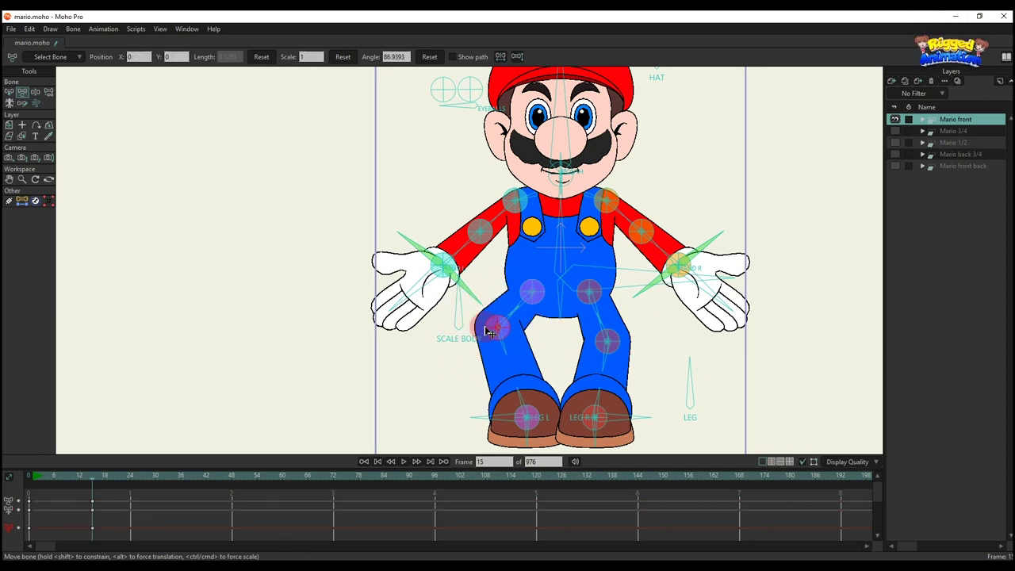
left_click_drag(133, 526, 6, 453)
key("Delete")
- Move the LEG R foot across the other foot, test the LEG control bone, and delete all keyframes
left_click_drag(564, 362, 530, 278)
scroll(524, 321, "up", 2)
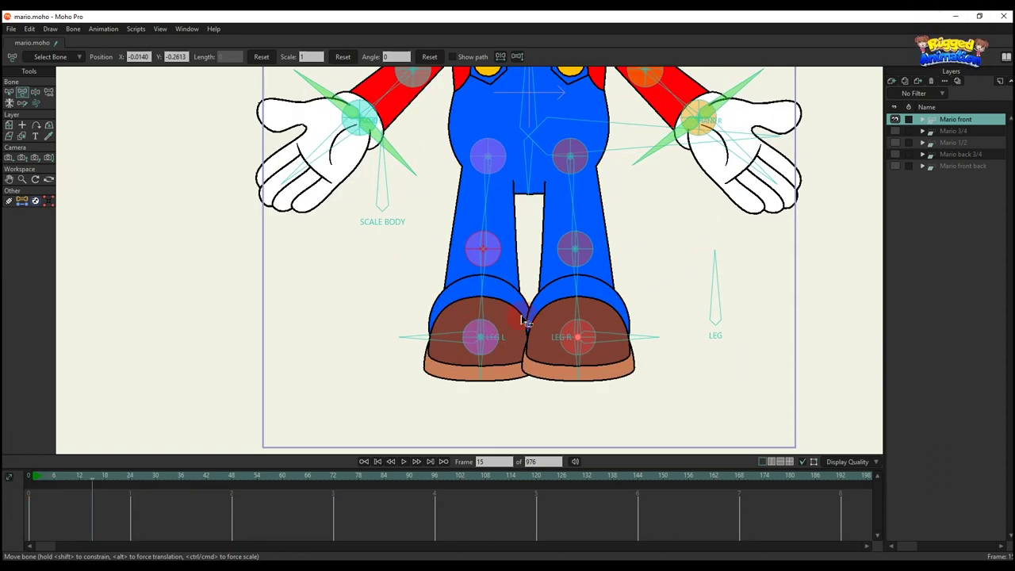
left_click_drag(446, 326, 435, 415)
scroll(458, 332, "down", 2)
left_click_drag(597, 373, 595, 440)
scroll(559, 351, "up", 1)
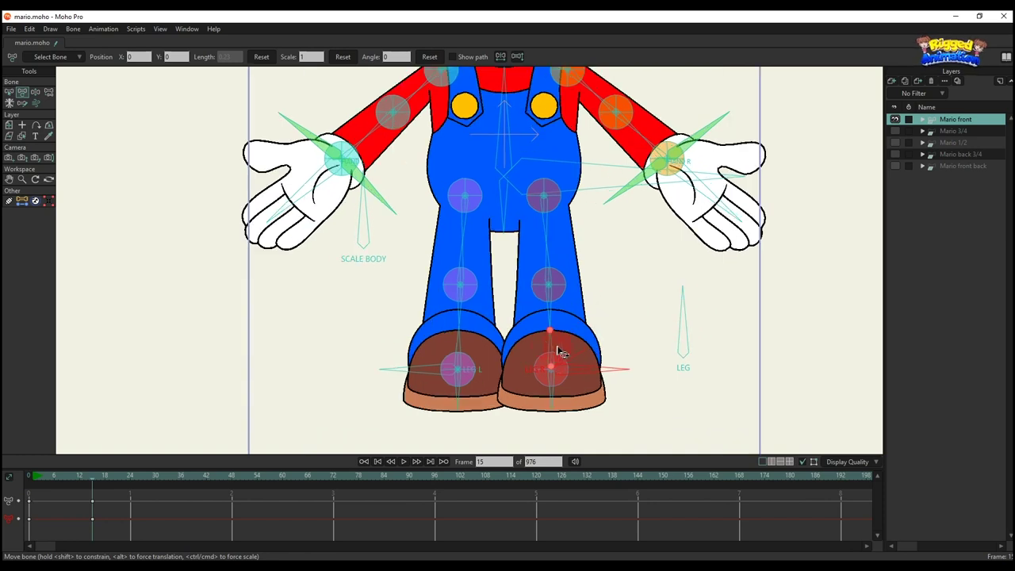
left_click_drag(539, 361, 515, 342)
left_click_drag(679, 308, 605, 354)
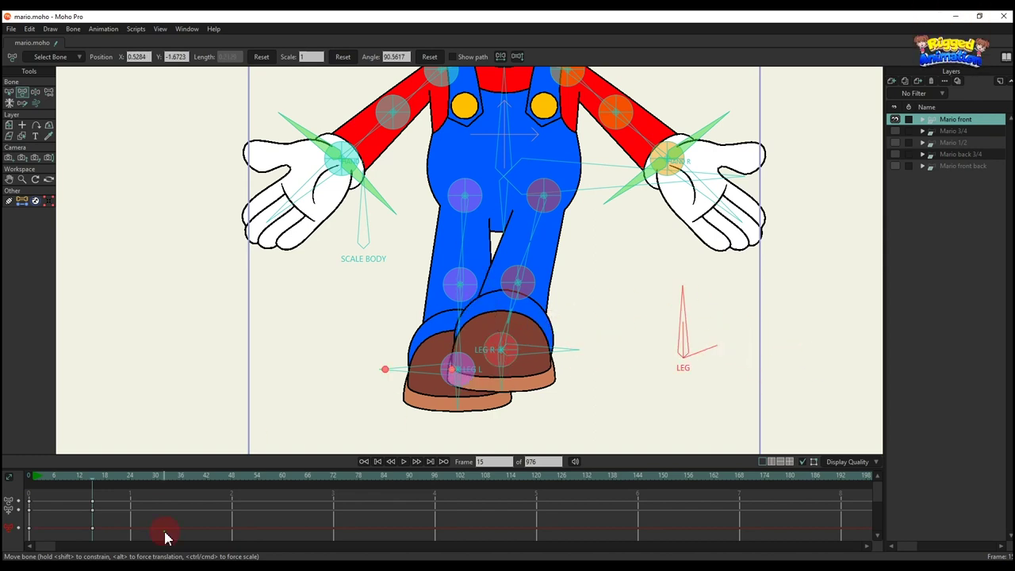
left_click_drag(165, 537, 3, 436)
key("Delete")
- Insert the WALK action at frame 15 and play the animation
scroll(474, 266, "down", 2)
left_click_drag(474, 270, 471, 313)
scroll(473, 307, "down", 1)
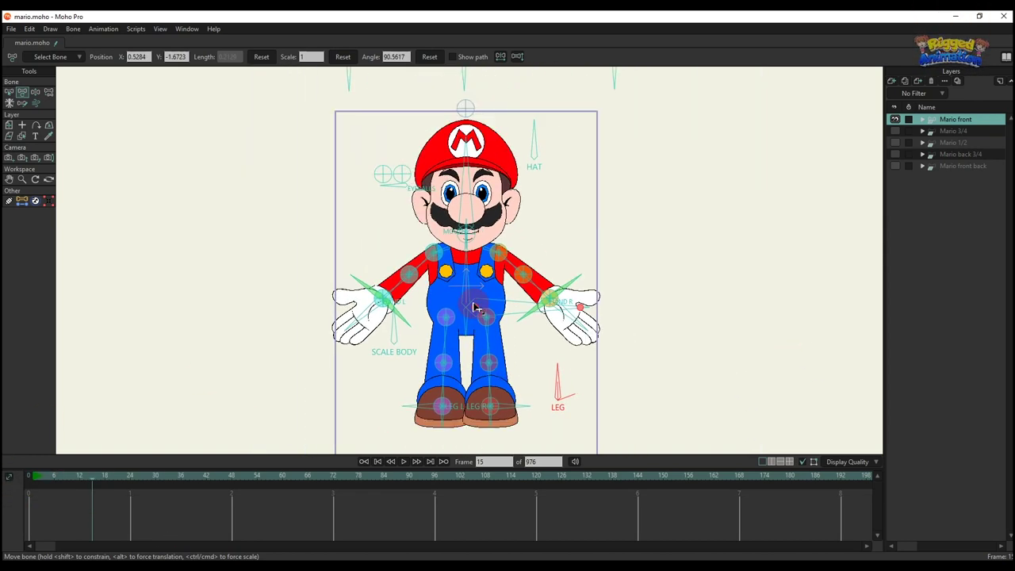
key("ctrl+shift+k")
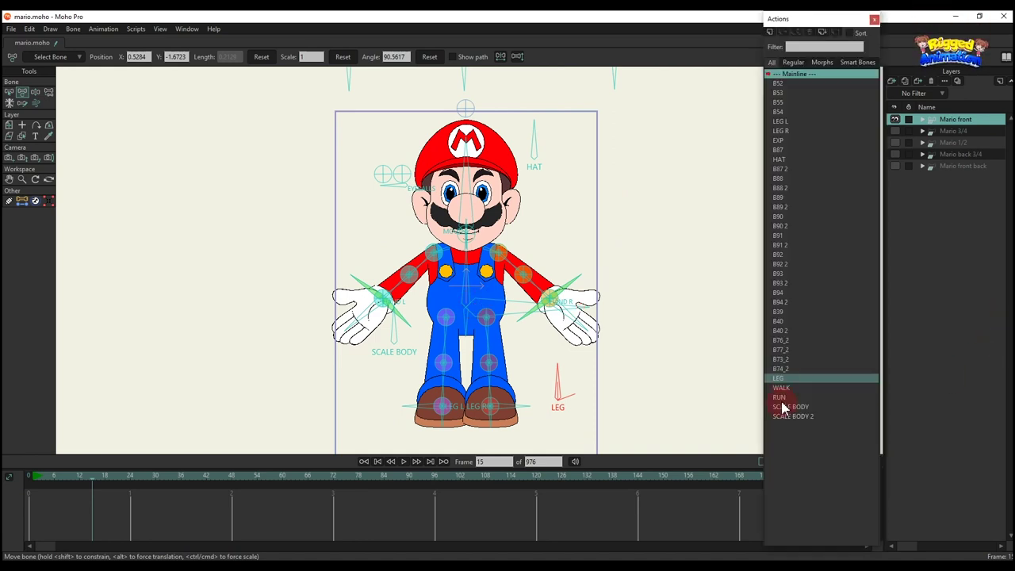
left_click(785, 388)
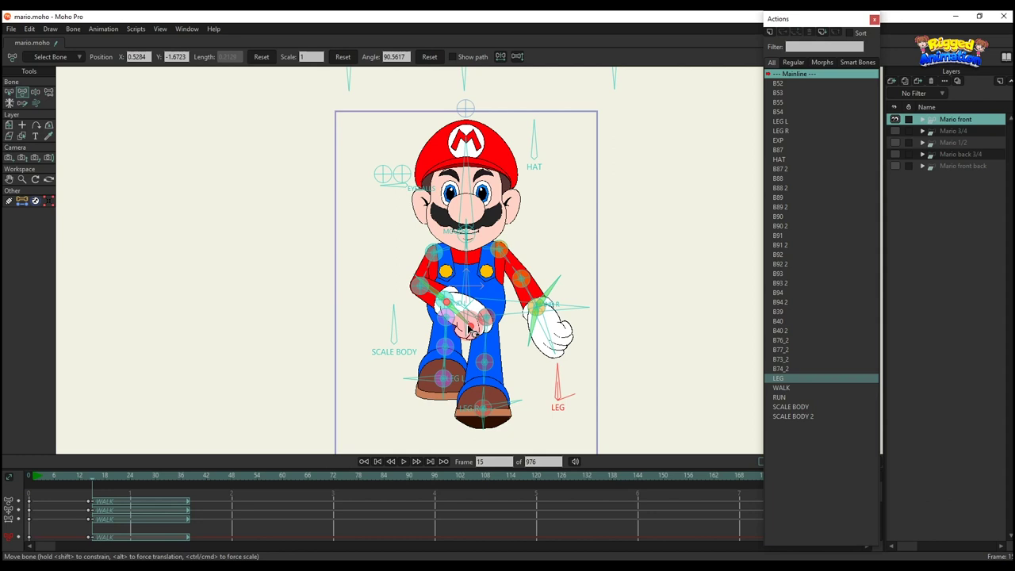
scroll(487, 339, "down", 2)
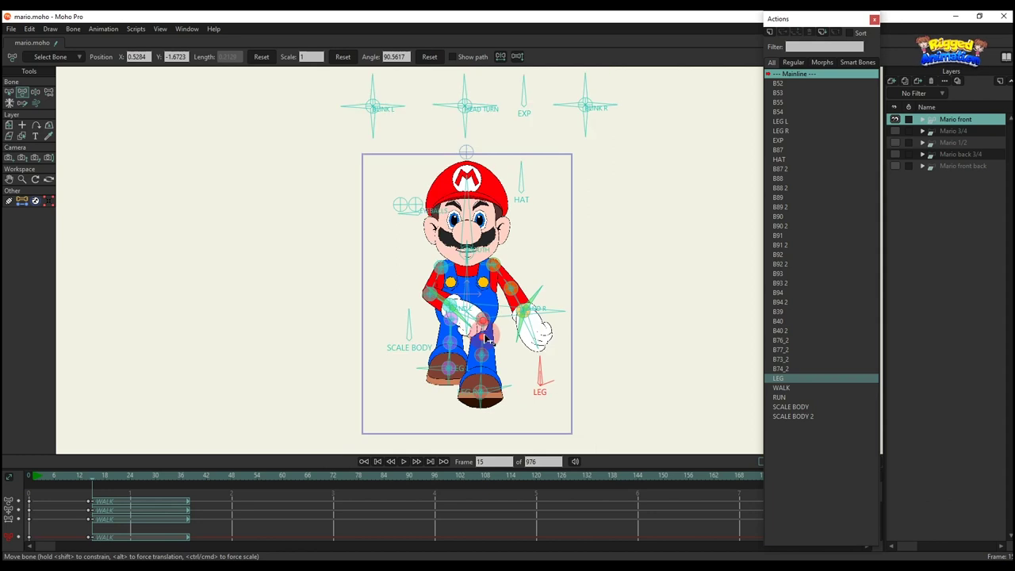
key("space")
key("space")
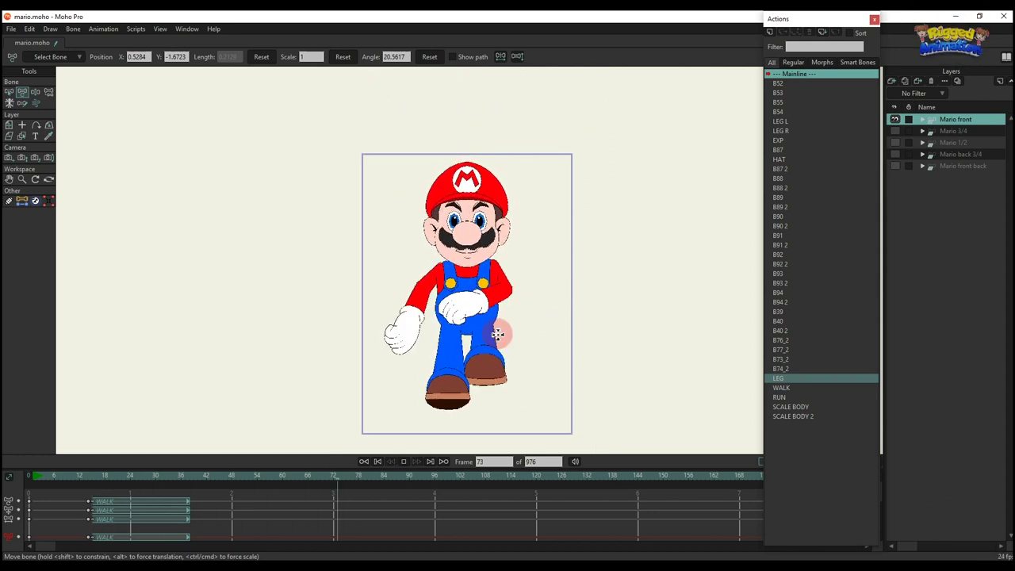
- Insert the RUN action at frame 111 and play it back
double_click(772, 398)
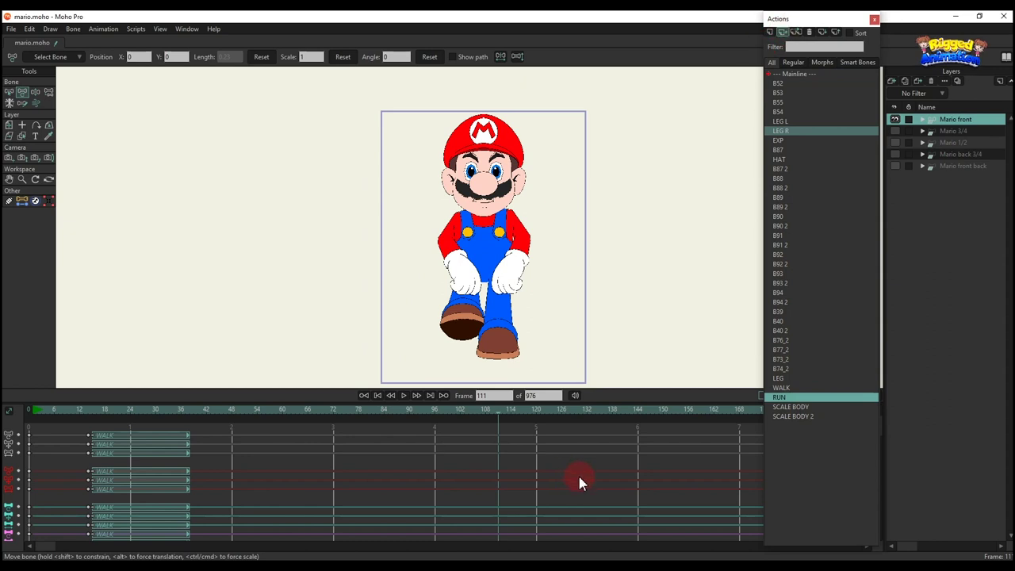
left_click_drag(623, 466, 508, 452)
key("space")
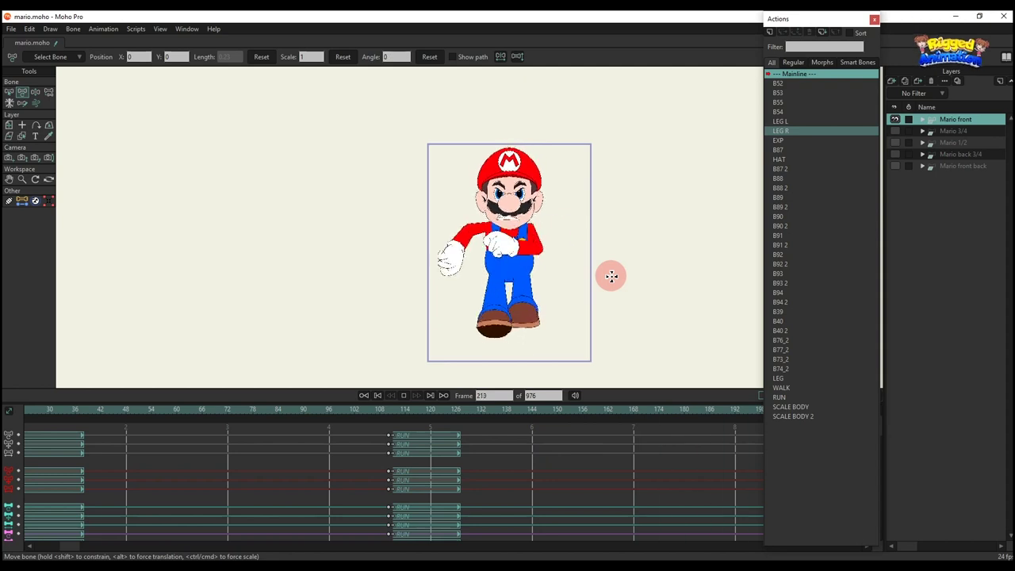
key("space")
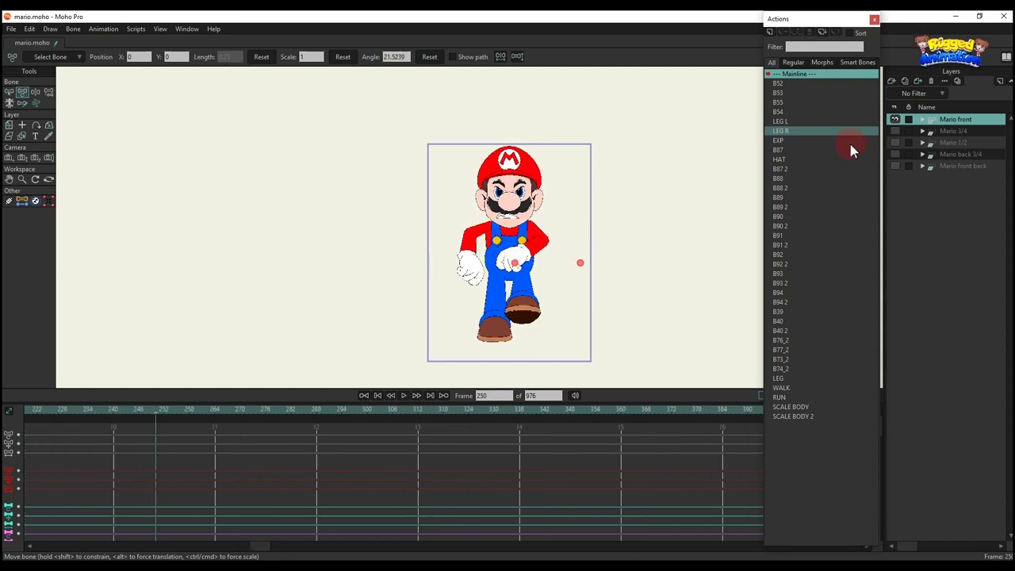
- Show the Mario 3/4 layer and, at frame 6, rotate the HEAD TURN bones to test the head movement
left_click(36, 410)
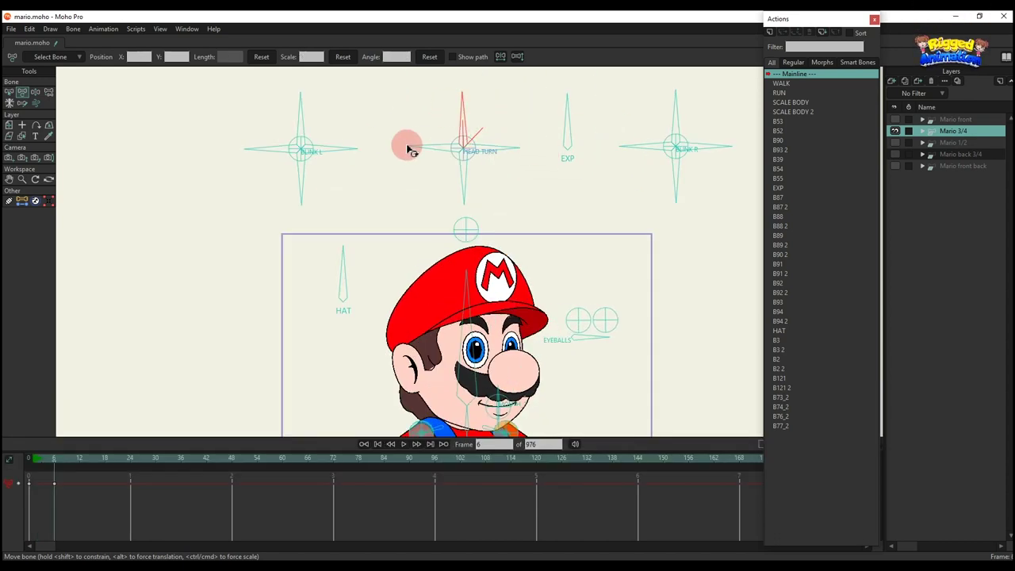
left_click_drag(407, 150, 439, 168)
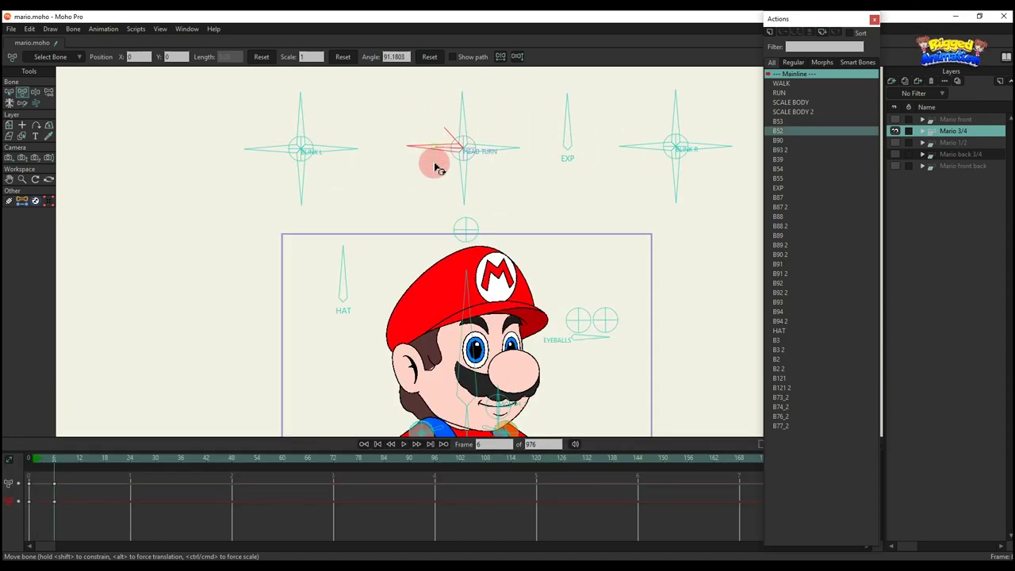
left_click_drag(431, 123, 382, 157)
left_click_drag(474, 184, 486, 208)
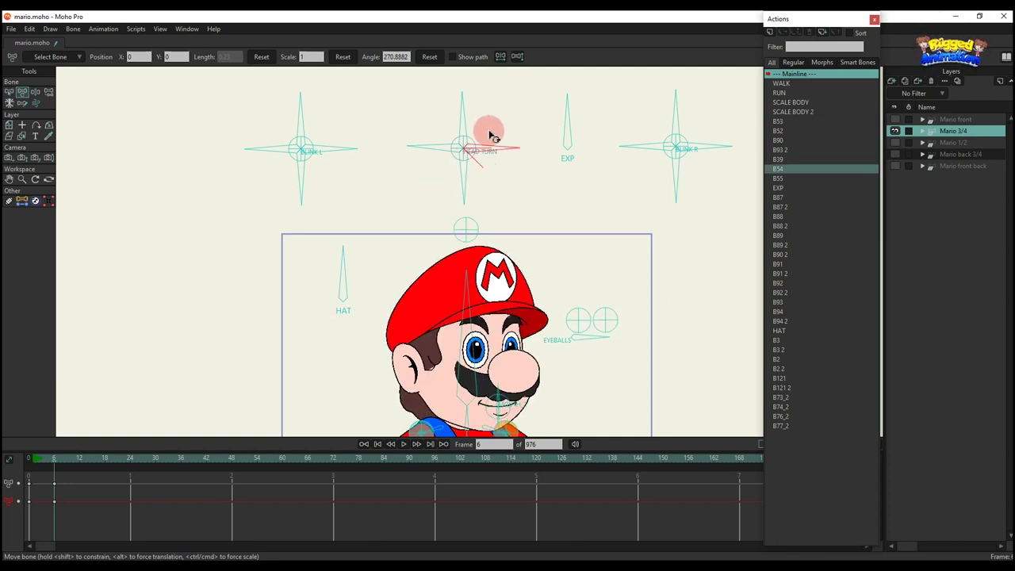
- Rotate each of the BLINK L bones to test the eyelids and brows, resetting each bone's angle
left_click(357, 135)
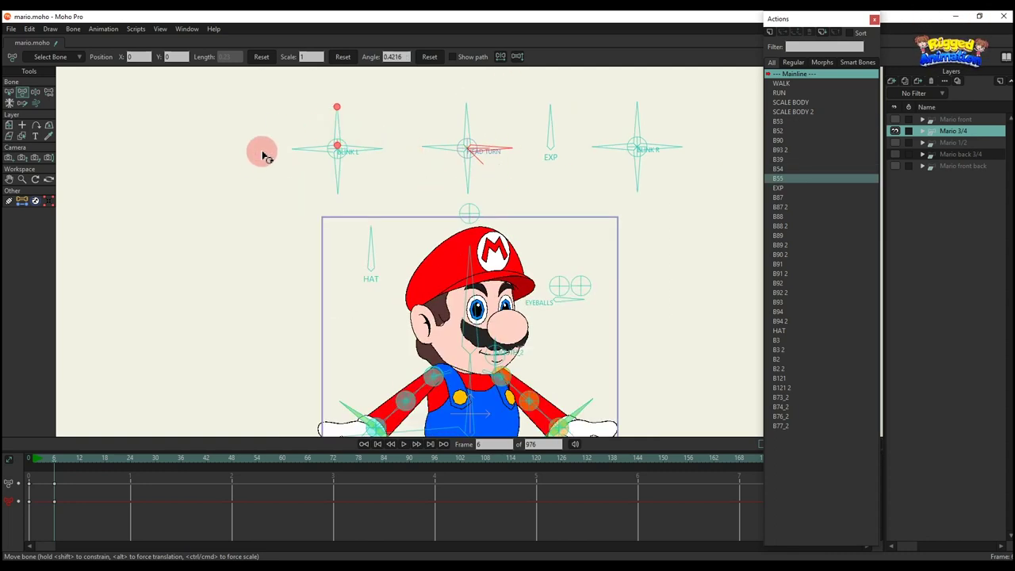
left_click_drag(261, 155, 418, 145)
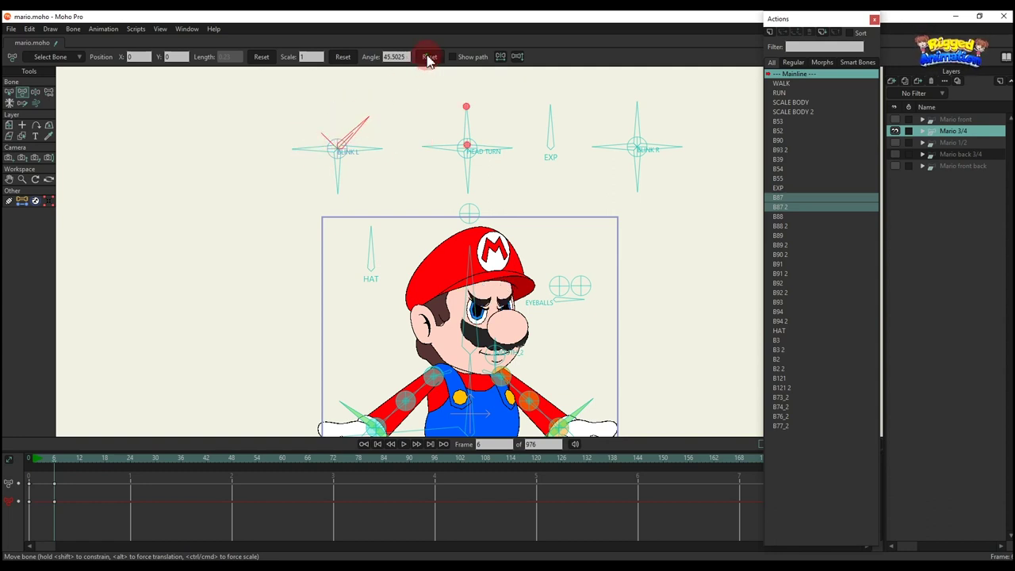
left_click_drag(361, 119, 313, 184)
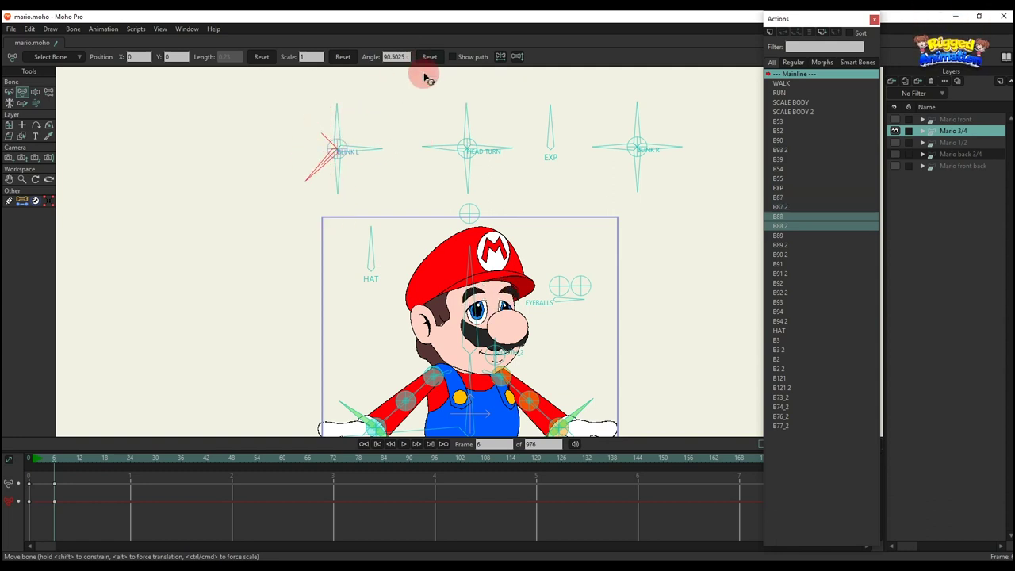
left_click_drag(377, 119, 448, 79)
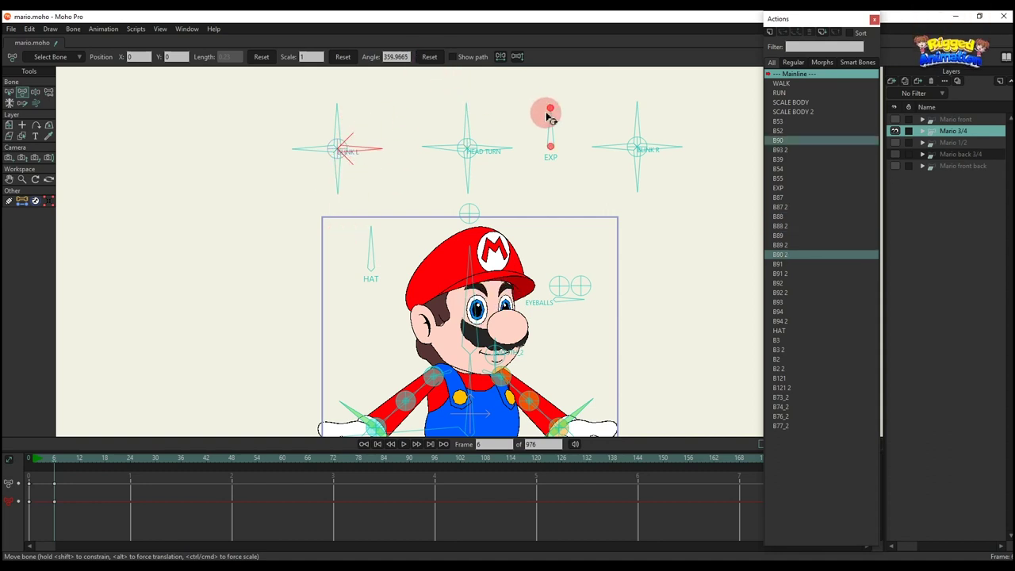
- Rotate the EXP bone through its eye expressions during playback, and retest the HEAD TURN bones at frame 103
left_click_drag(548, 113, 563, 123)
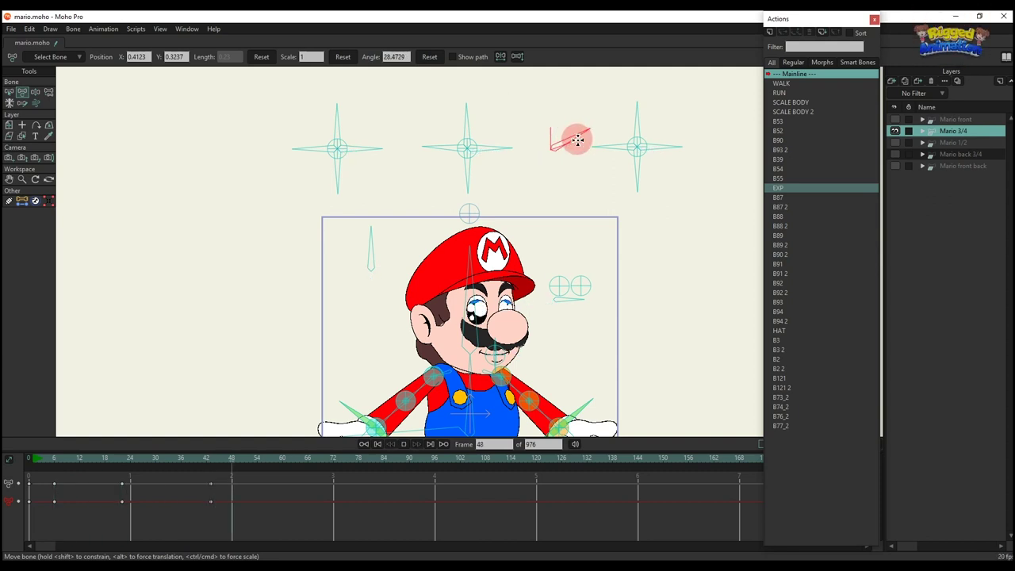
mouse_move(566, 151)
left_mouse_down()
mouse_move(578, 137)
mouse_move(582, 150)
left_mouse_up()
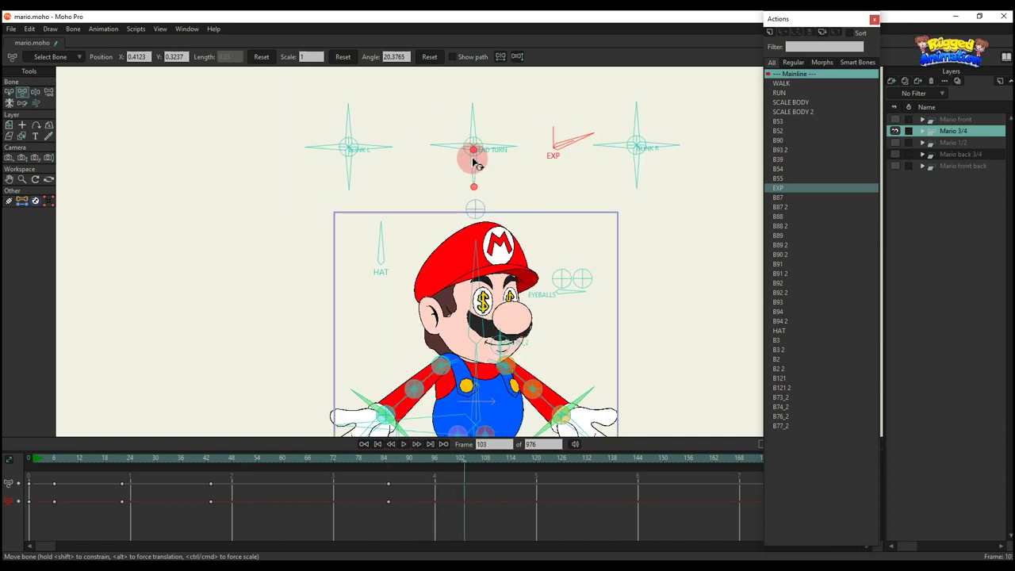
left_click_drag(472, 152, 412, 153)
left_click_drag(491, 175, 619, 131)
- At frame 8, rotate the BLINK R bones to test the eyelid and brow, reset the bone's angle, and delete the keyframes
left_click(640, 130)
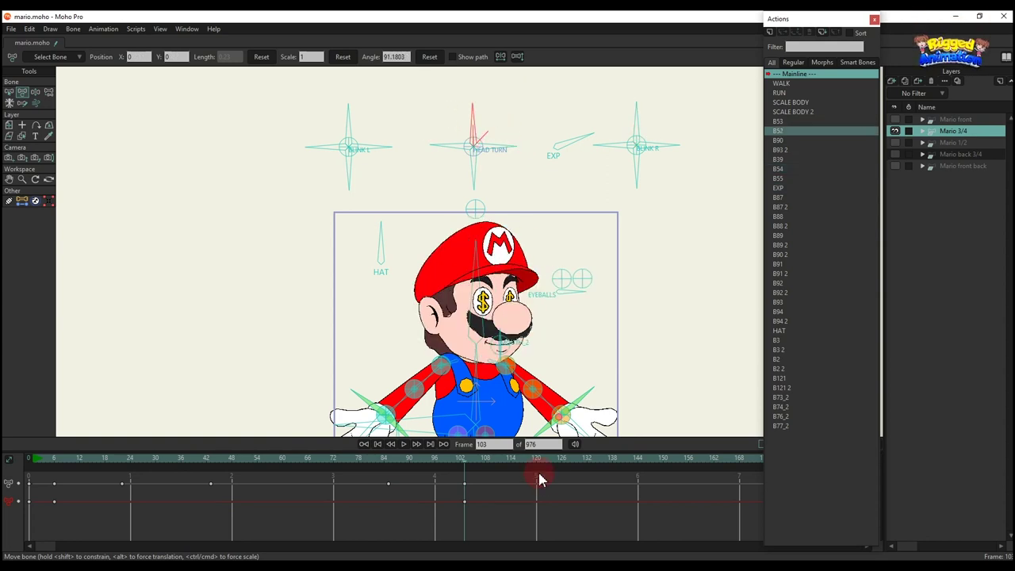
left_click(66, 464)
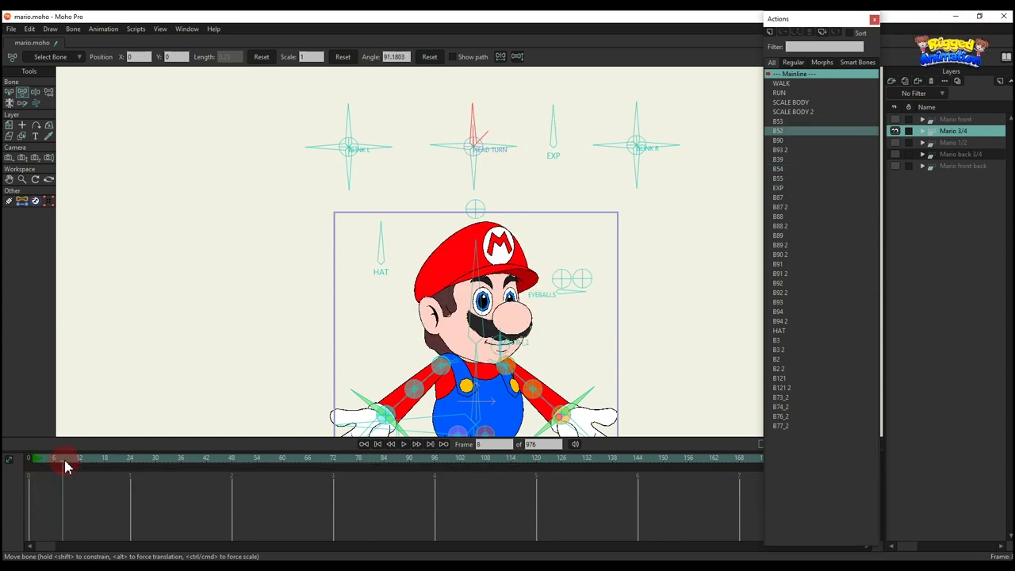
left_click_drag(647, 119, 688, 149)
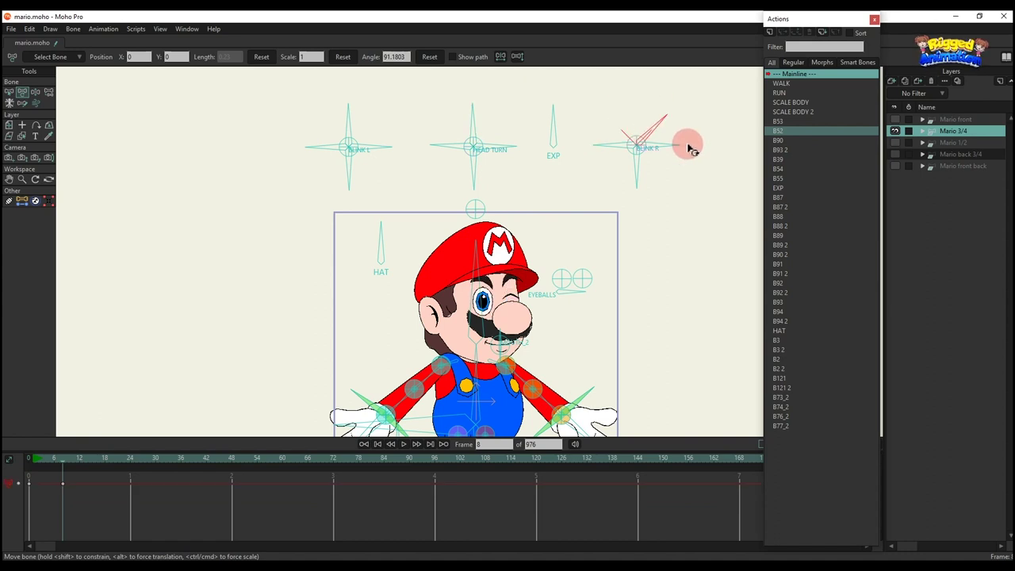
left_click_drag(584, 133, 727, 157)
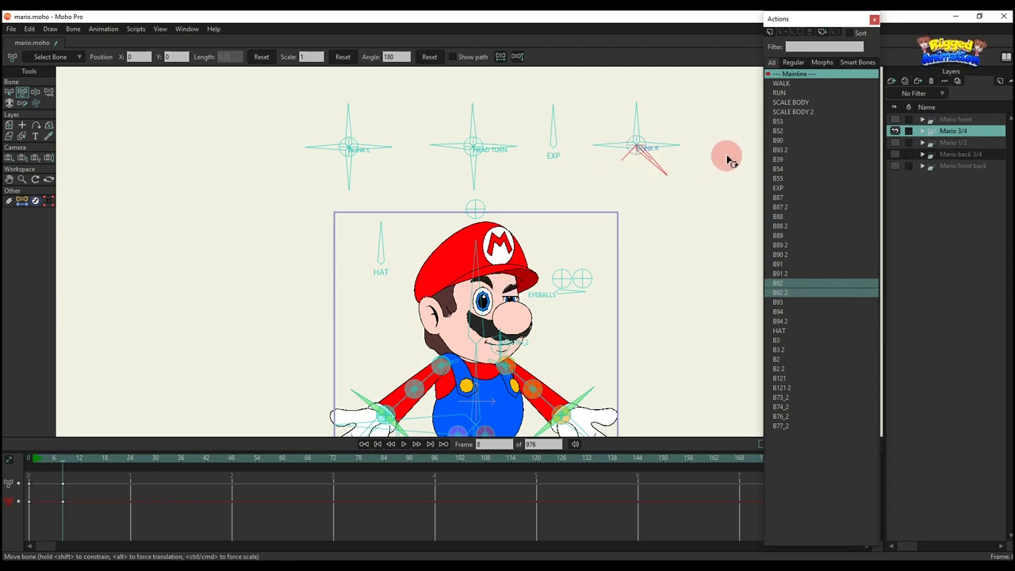
left_click(436, 59)
left_click_drag(600, 132, 653, 206)
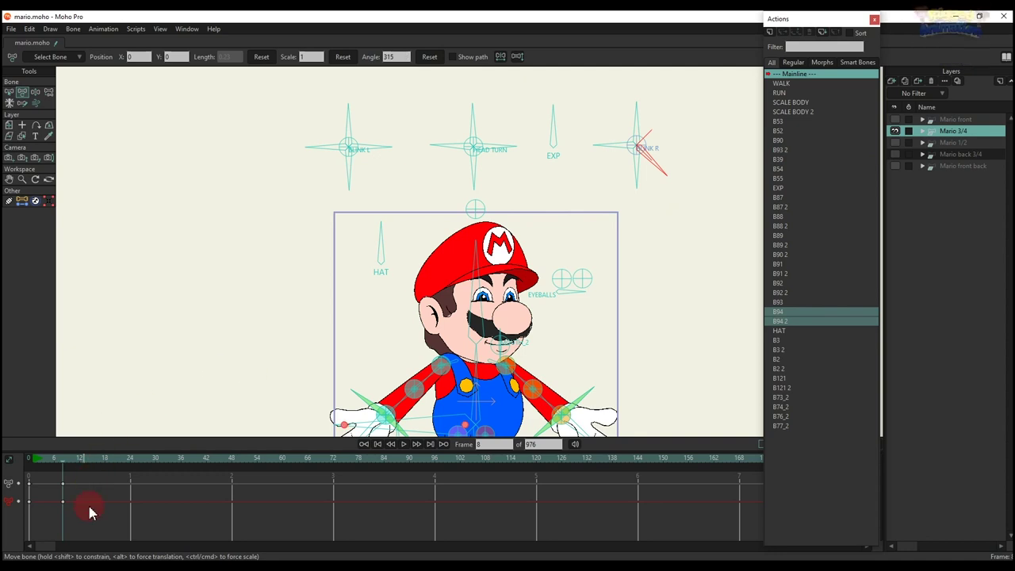
left_click_drag(89, 511, 9, 434)
key("Delete")
- Move the circular control above the cap to test it, and delete its keyframes
scroll(555, 286, "down", 2)
left_click_drag(513, 260, 438, 208)
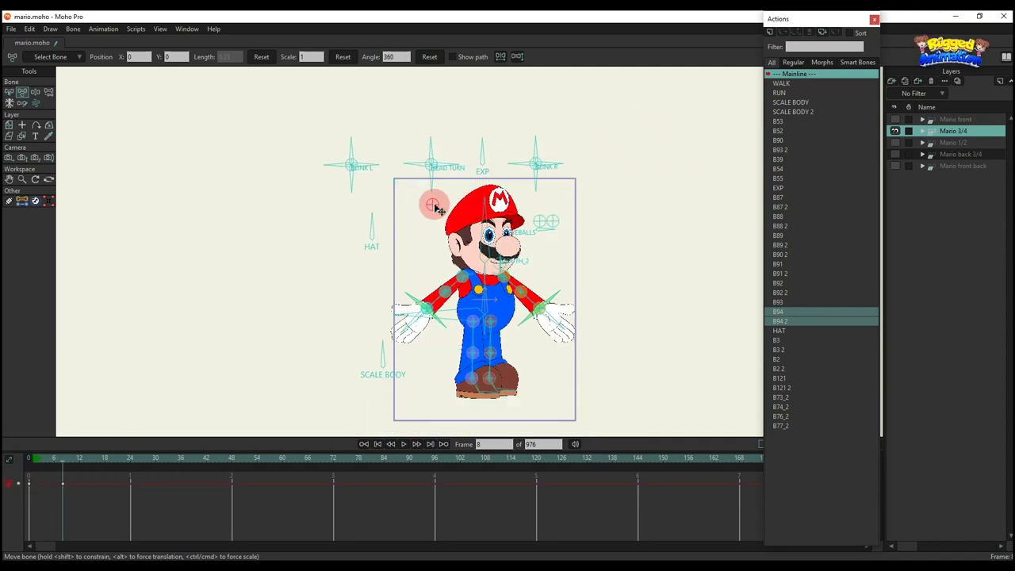
left_click_drag(109, 496, 32, 468)
key("Delete")
- Swing the HAT bone to test the cap's movement
scroll(448, 198, "up", 4)
left_click_drag(402, 183, 324, 213)
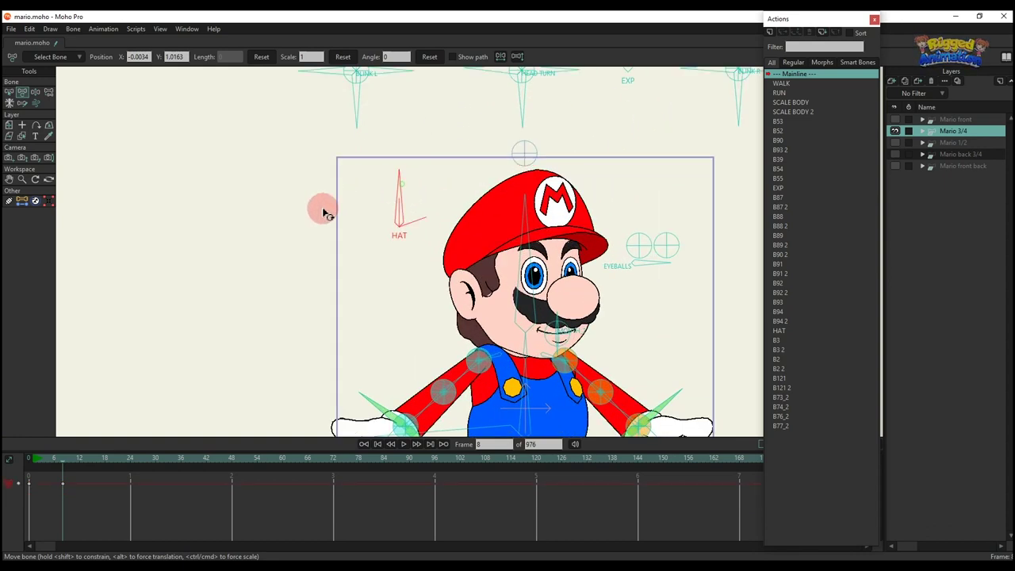
left_click_drag(403, 180, 339, 167)
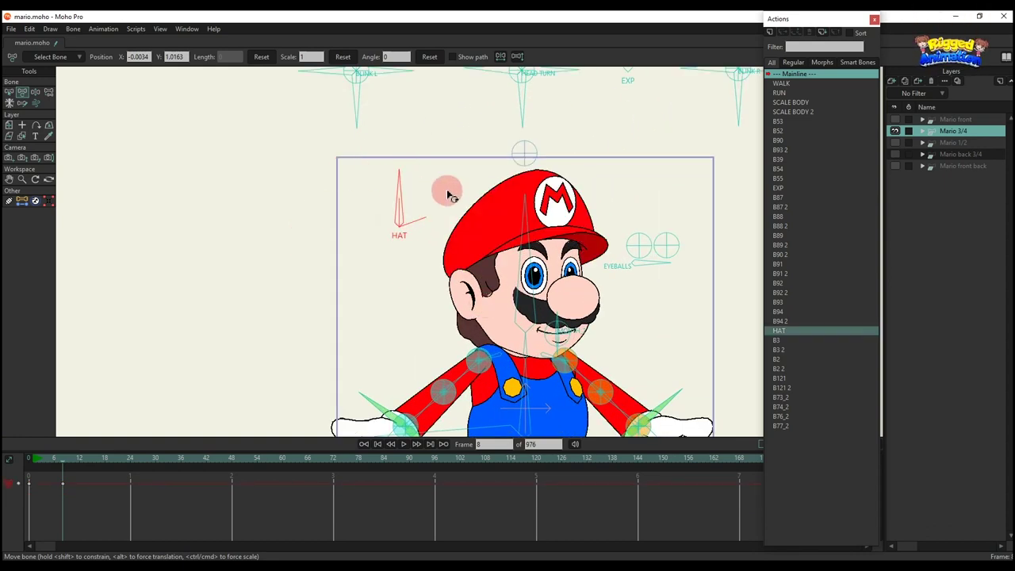
- Move the two circular EYEBALLS controls to test the pupils, and delete their keyframes
scroll(408, 185, "down", 3)
scroll(575, 230, "up", 3)
mouse_move(571, 231)
left_mouse_down()
mouse_move(544, 254)
mouse_move(567, 261)
mouse_move(570, 214)
mouse_move(571, 226)
left_mouse_up()
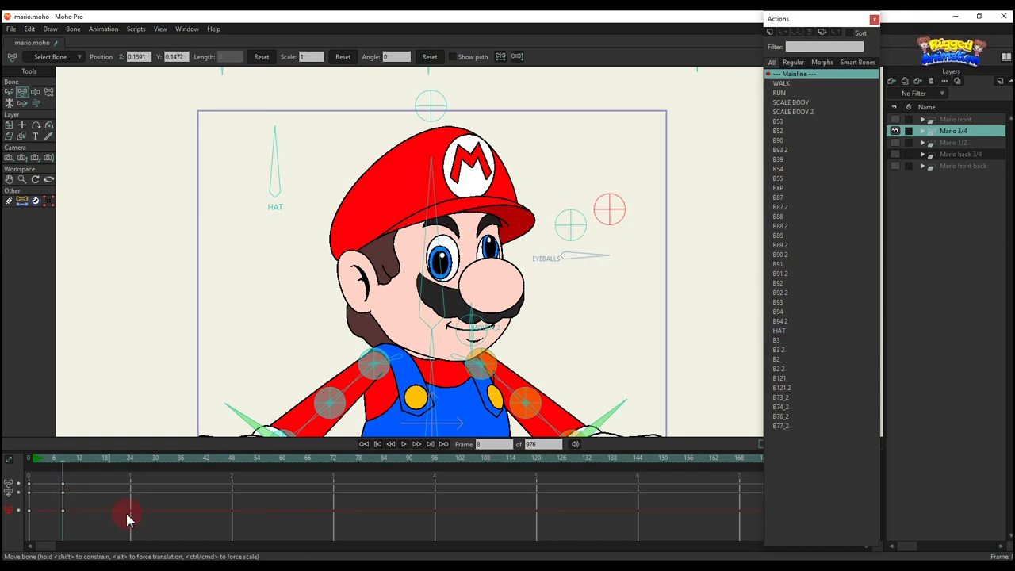
left_click_drag(129, 519, 16, 471)
left_click(404, 337)
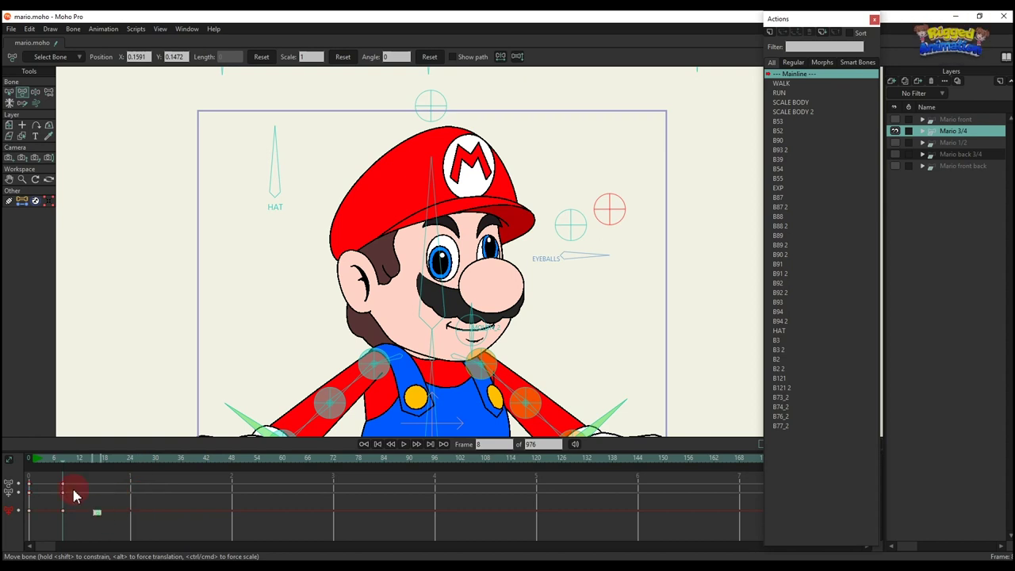
left_click_drag(74, 489, 56, 465)
key("Delete")
- Test the mouth bone's movement on the 3/4 face
scroll(477, 264, "up", 5)
left_click_drag(492, 220, 528, 260)
left_click(507, 275)
scroll(507, 273, "down", 1)
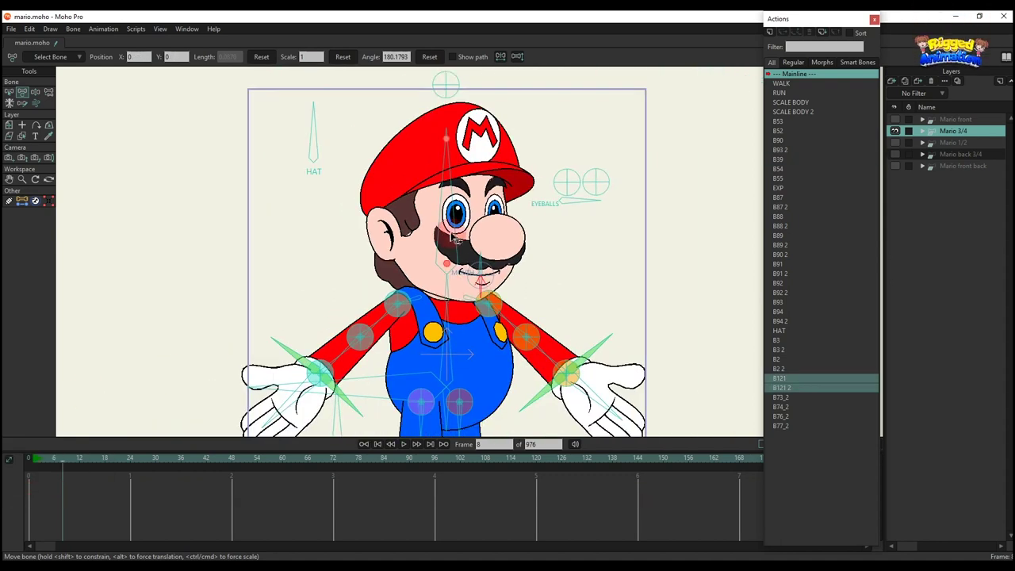
- Rotate the head and upper body bones to test them, and clear their keyframes
left_click_drag(454, 238, 484, 242)
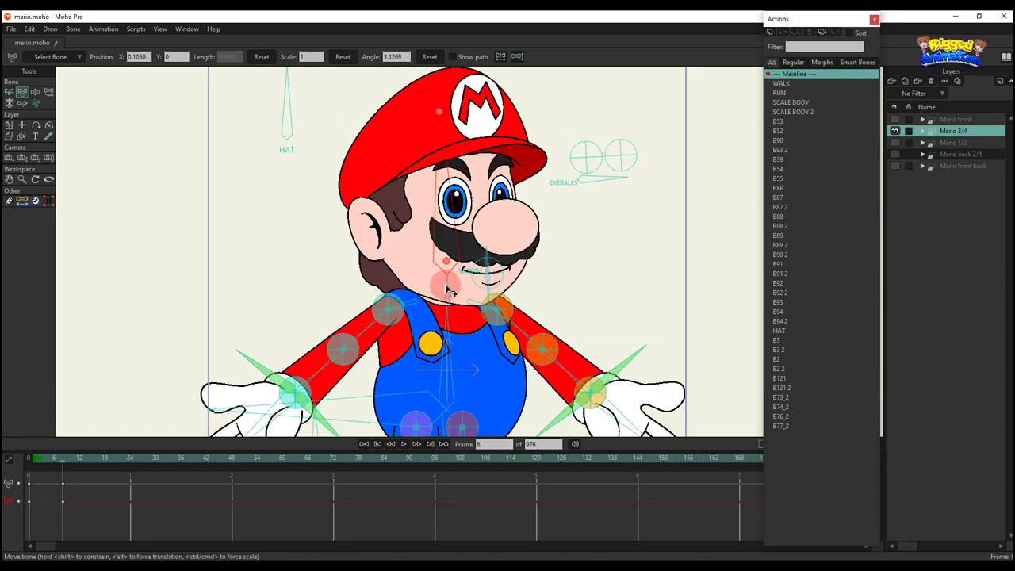
left_click_drag(468, 277, 447, 280)
left_click_drag(148, 493, 8, 404)
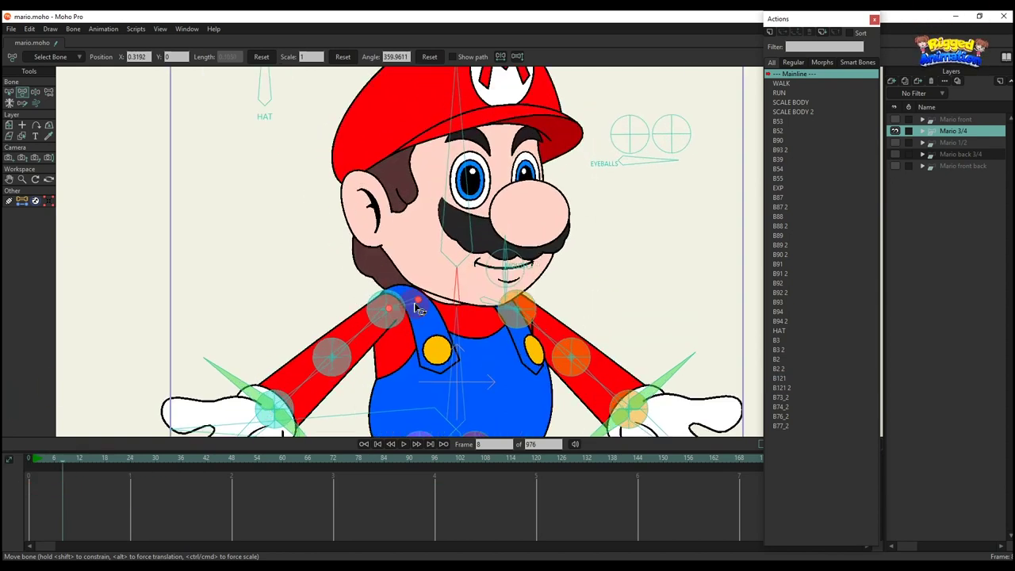
- Rotate both shoulder bones to test raising the shoulders and arms, and delete the keyframes
left_click_drag(403, 317, 505, 299)
left_click_drag(103, 512, 6, 466)
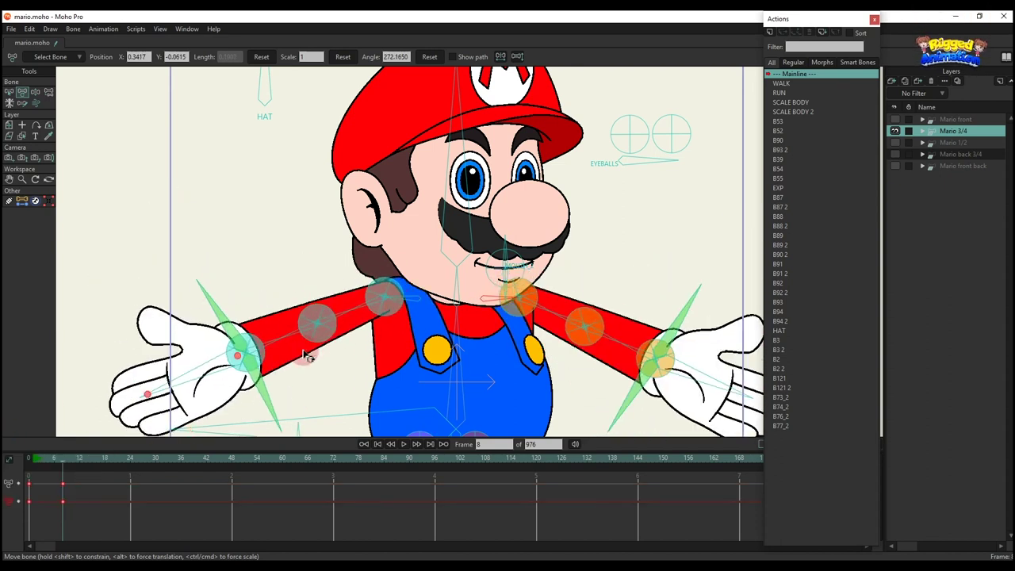
key("Delete")
- Bend the arm on the figure's left side so the hand rests at the hip, test its hand bones, and clear the keyframes
scroll(318, 349, "down", 5)
left_click_drag(326, 345, 529, 314)
left_click(337, 233)
scroll(337, 233, "up", 1)
scroll(432, 320, "up", 1)
scroll(500, 352, "down", 1)
left_click_drag(333, 383, 145, 473)
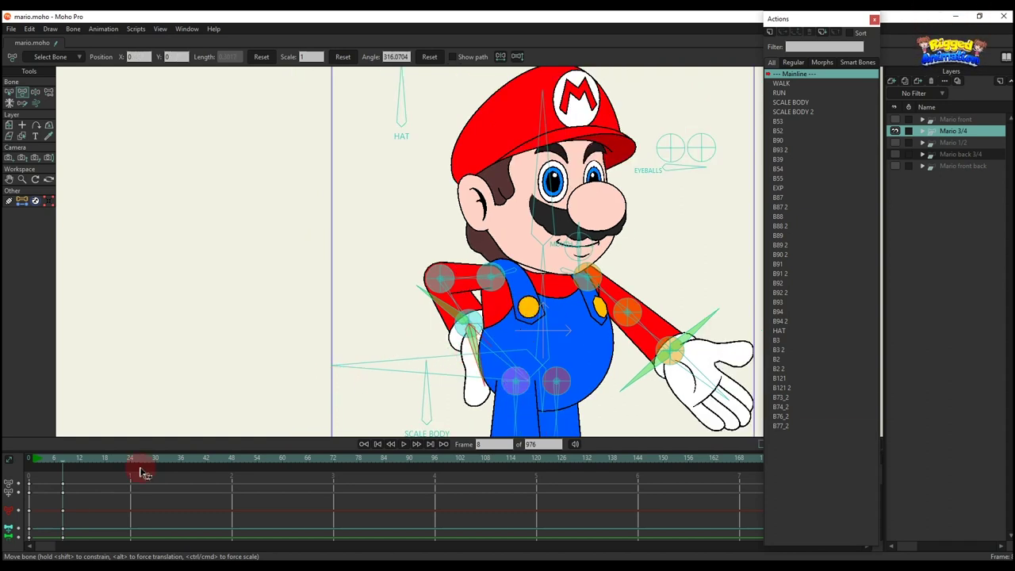
left_click_drag(8, 473, 354, 353)
- Raise the other arm beside the face, bend its elbow, and rotate the wrist bones to test different hand positions
left_click(574, 316)
scroll(573, 315, "down", 2)
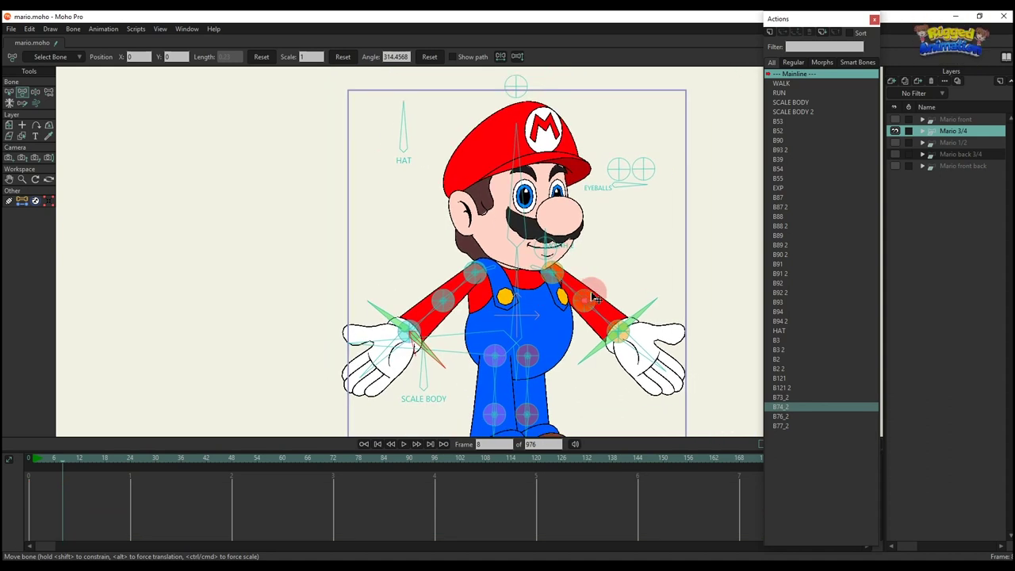
left_click_drag(591, 291, 609, 218)
left_click_drag(625, 238, 622, 181)
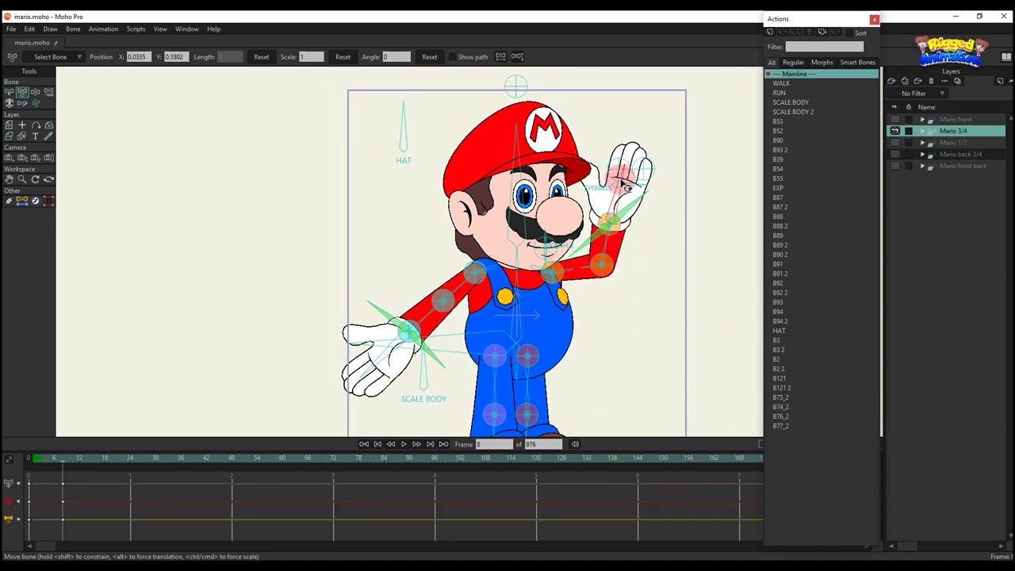
left_click_drag(623, 230, 568, 174)
scroll(602, 197, "up", 1)
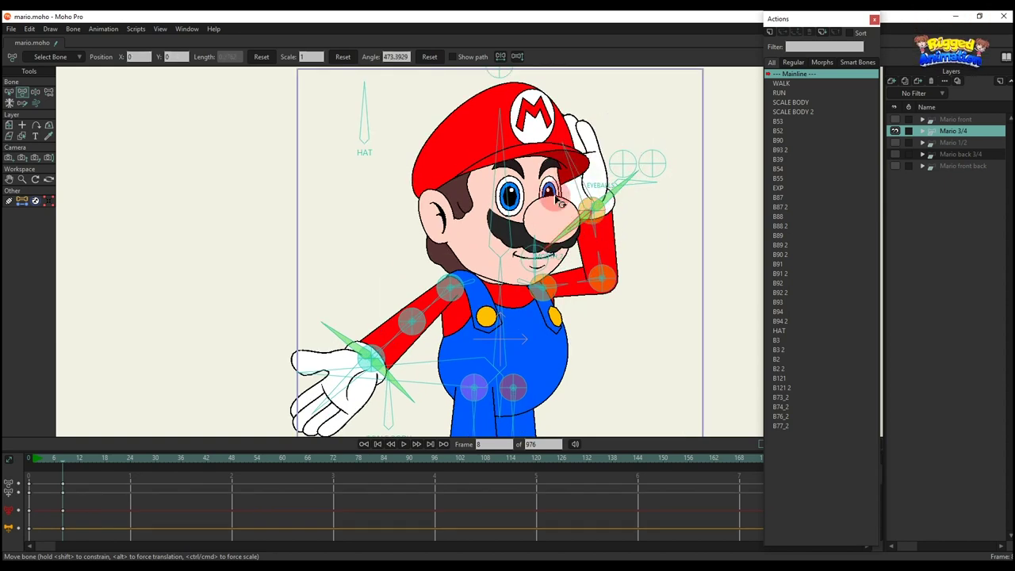
left_click_drag(600, 246, 644, 263)
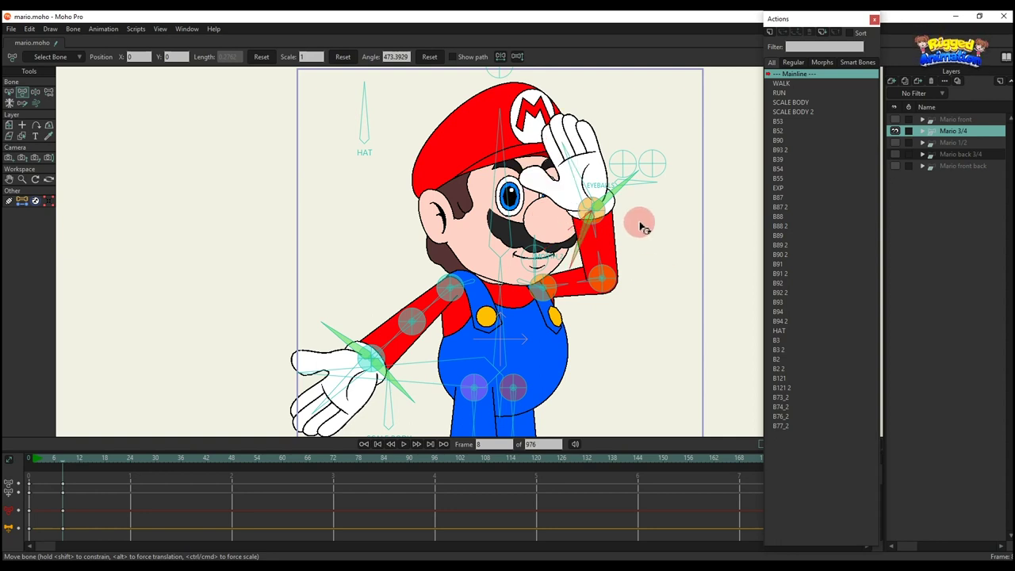
left_click_drag(621, 191, 557, 165)
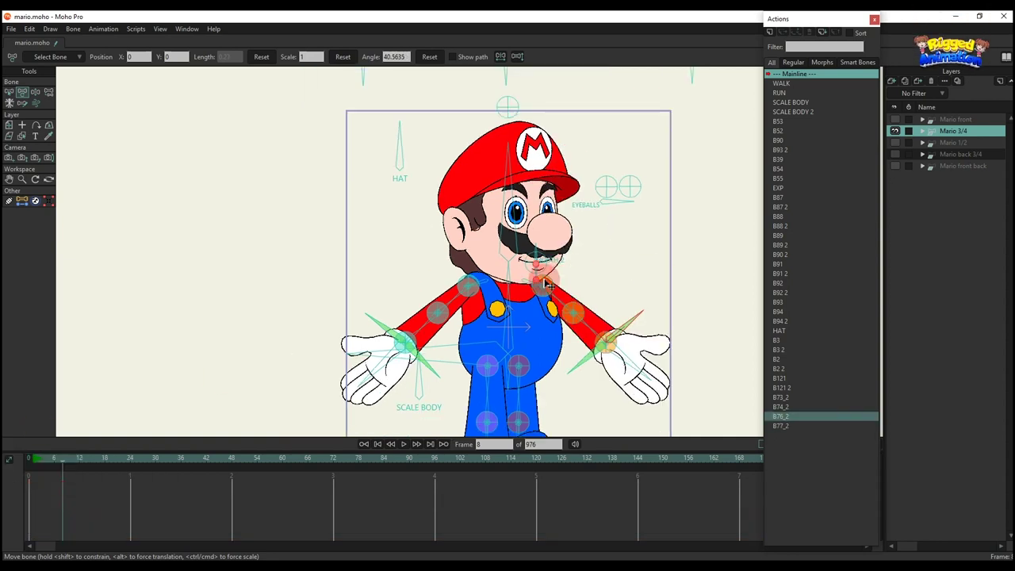
- Rotate the torso bone to test the body bend, and delete its keyframes
left_click_drag(545, 286, 533, 241)
left_click(144, 464)
left_click_drag(104, 498, 6, 421)
key("Delete")
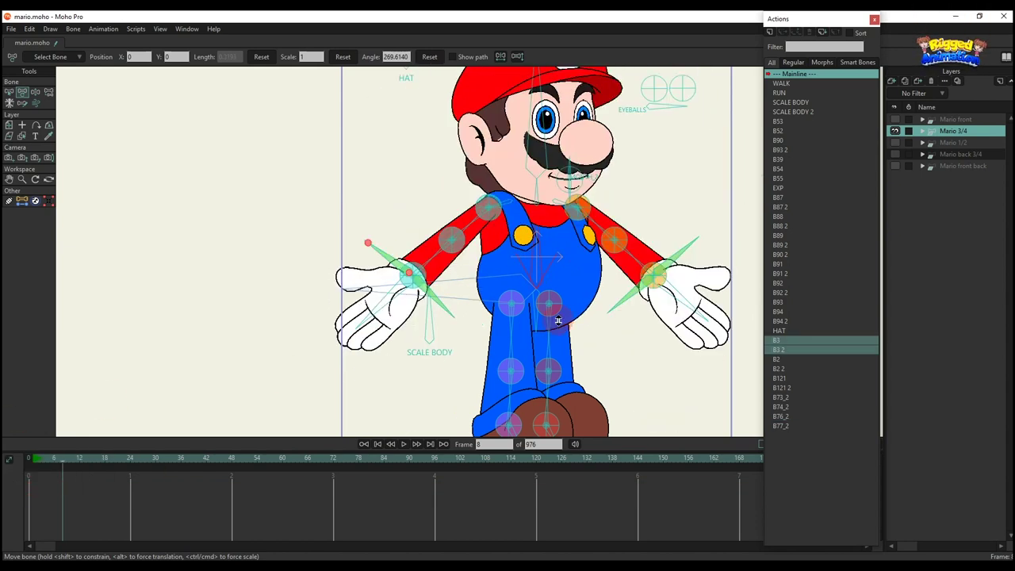
- Move the hip bone to shift the body over the planted feet, deleting the keyframes after each test
left_click_drag(537, 317, 498, 308)
left_click(562, 301)
scroll(561, 303, "down", 1)
left_click_drag(172, 498, 18, 444)
key("Delete")
left_click(519, 321)
left_click_drag(532, 316, 509, 227)
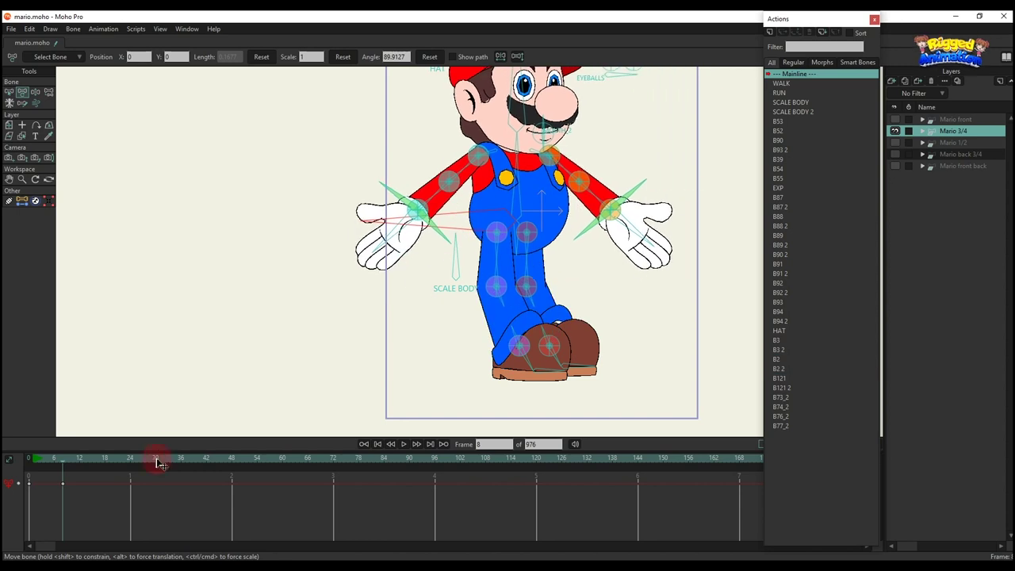
left_click_drag(150, 507, 29, 479)
key("Delete")
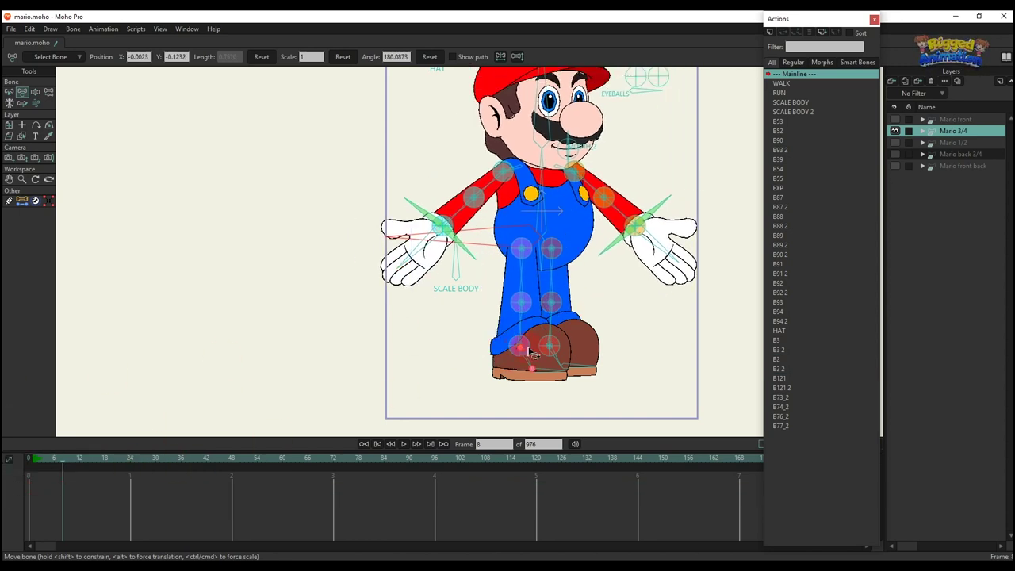
- Pose the legs in a wide stride, bending the rear knee, tilting the rear foot and stretching the other leg forward
scroll(530, 350, "up", 2)
left_click_drag(536, 347, 491, 387)
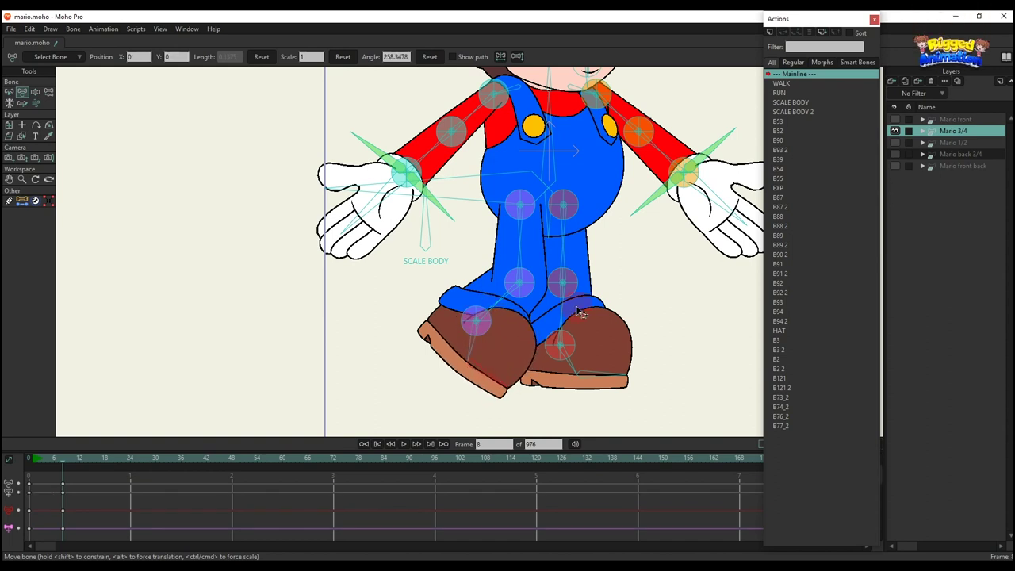
left_click_drag(579, 288, 650, 271)
left_click_drag(563, 341, 777, 317)
left_click_drag(660, 266, 720, 245)
scroll(719, 245, "down", 4)
scroll(678, 261, "up", 2)
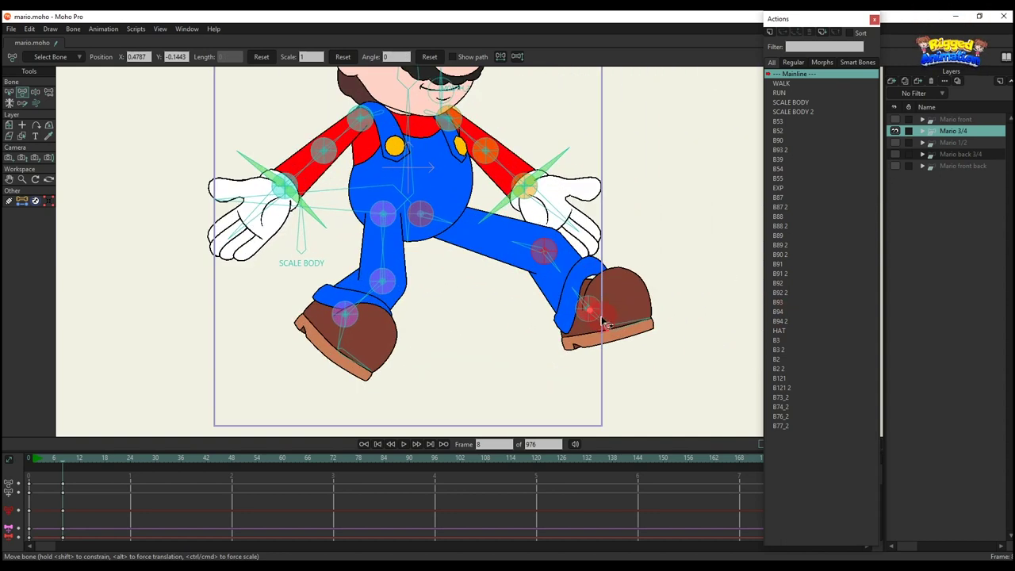
- Move the front leg's foot to test its reach, and delete all the leg keyframes
left_click_drag(603, 324, 657, 301)
scroll(590, 311, "down", 1)
scroll(680, 284, "up", 2)
scroll(645, 283, "down", 3)
left_click_drag(163, 533, 4, 448)
key("Delete")
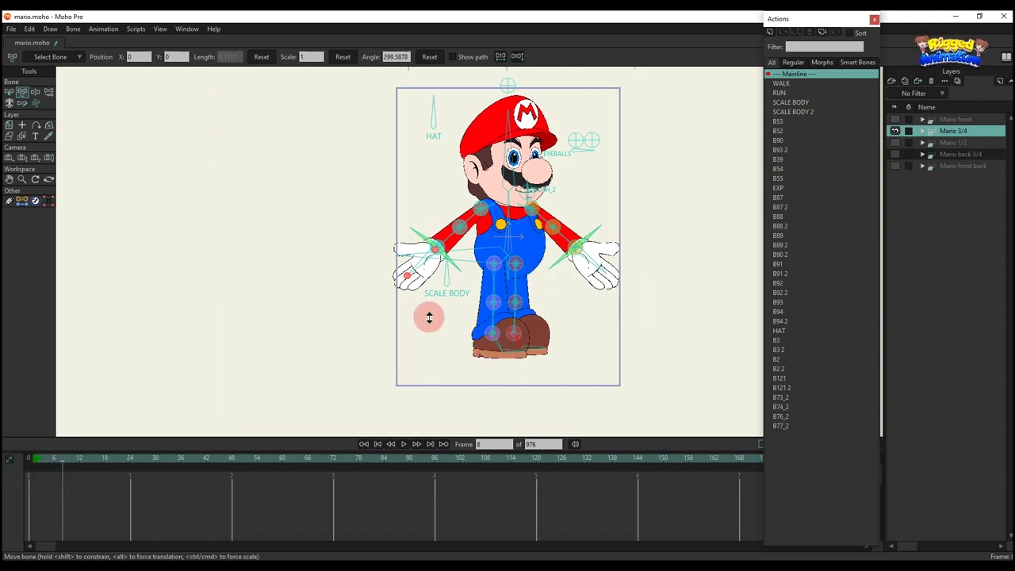
- Rotate the SCALE BODY bone to test the body scaling, and delete its keyframes
scroll(495, 263, "up", 2)
left_click_drag(470, 252, 244, 347)
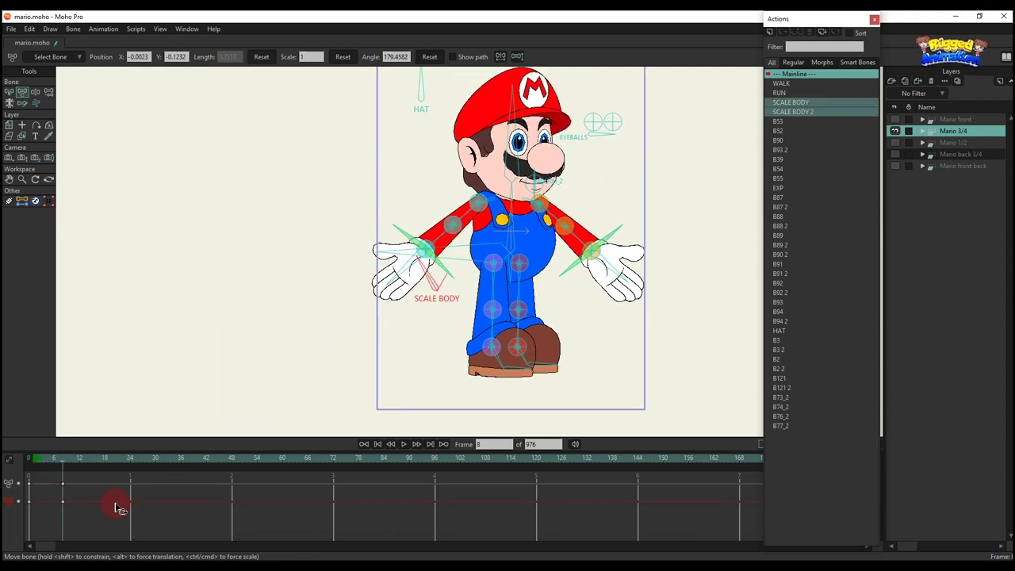
key("Delete")
- Insert the WALK action at frame 8 and play it back, and select the RUN action
left_click(782, 85)
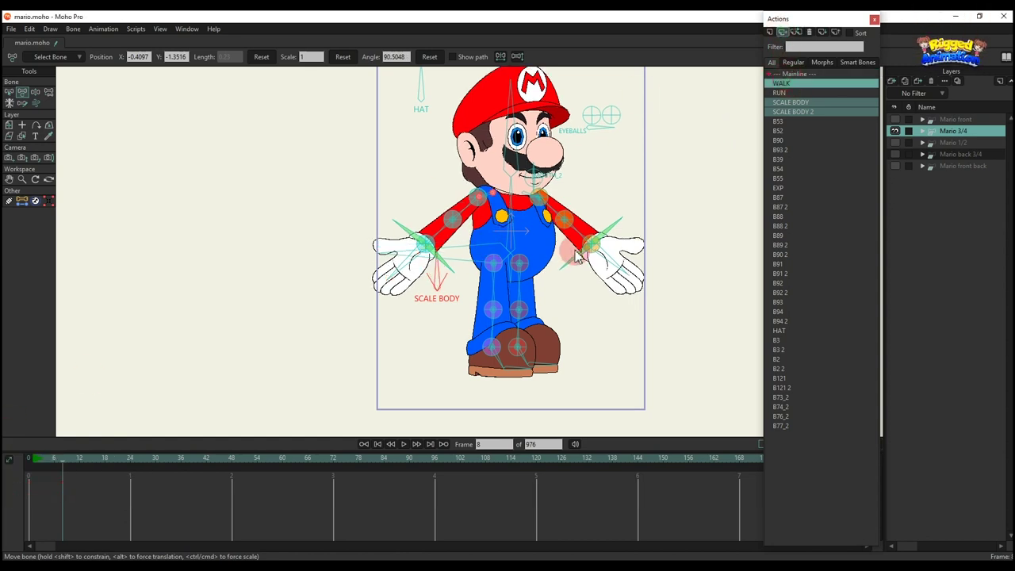
scroll(574, 255, "down", 2)
left_click_drag(574, 256, 568, 270)
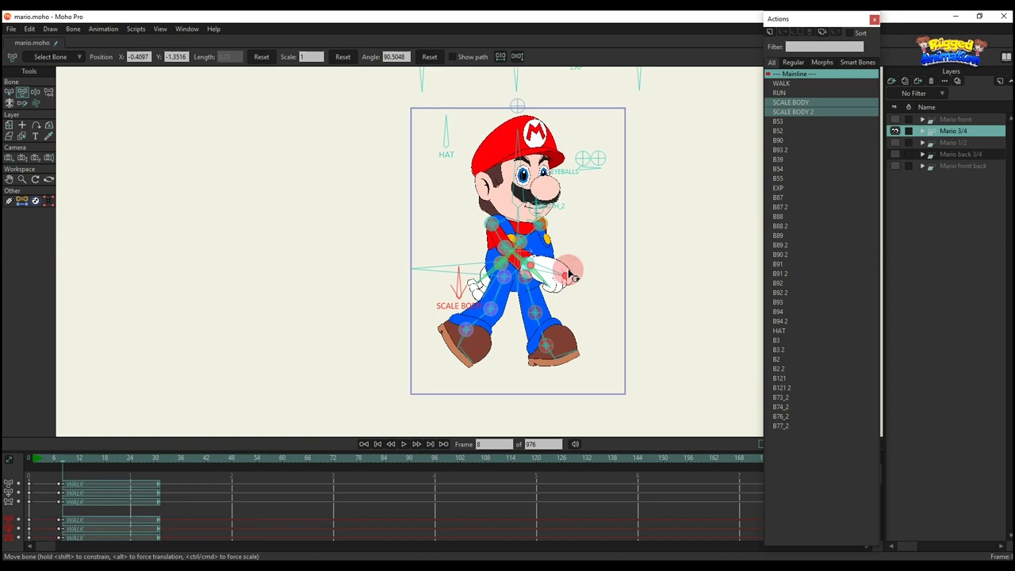
key("space")
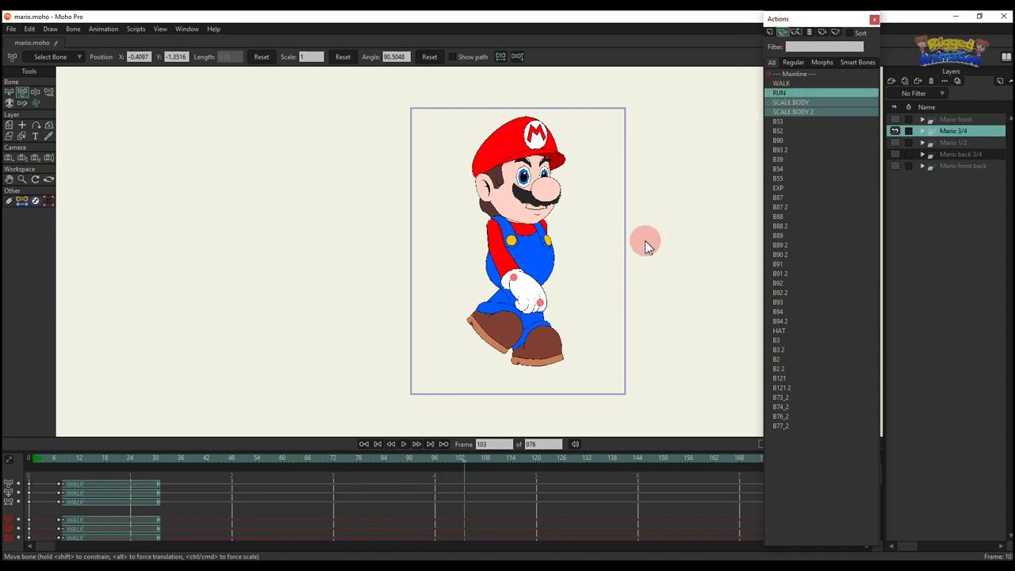
key("space")
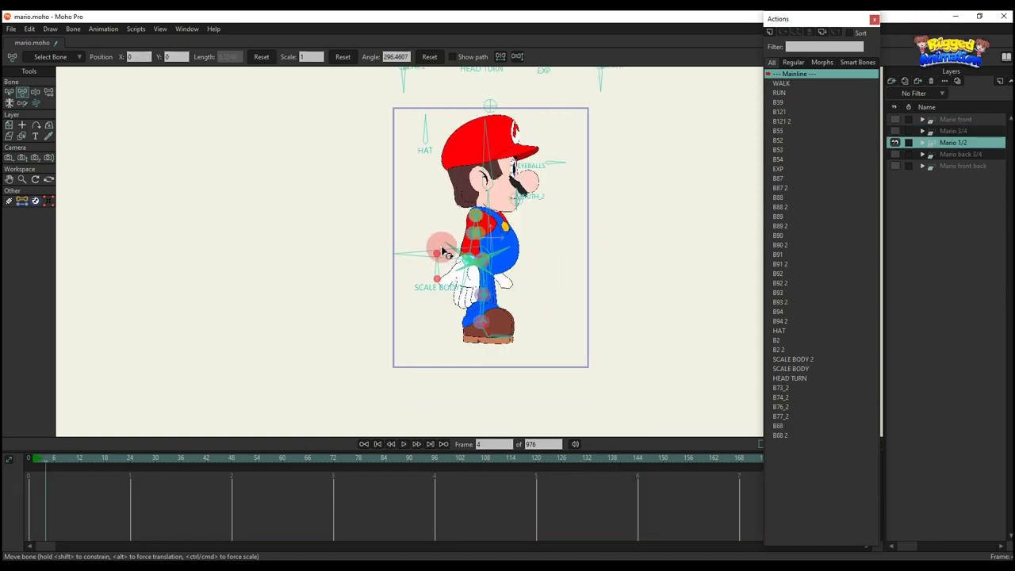
- On the Mario 1/2 layer at frame 4, rotate the HEAD TURN bone to flip the head to the opposite side and back
left_click_drag(442, 250, 445, 264)
scroll(525, 199, "up", 2)
left_click_drag(498, 109, 504, 173)
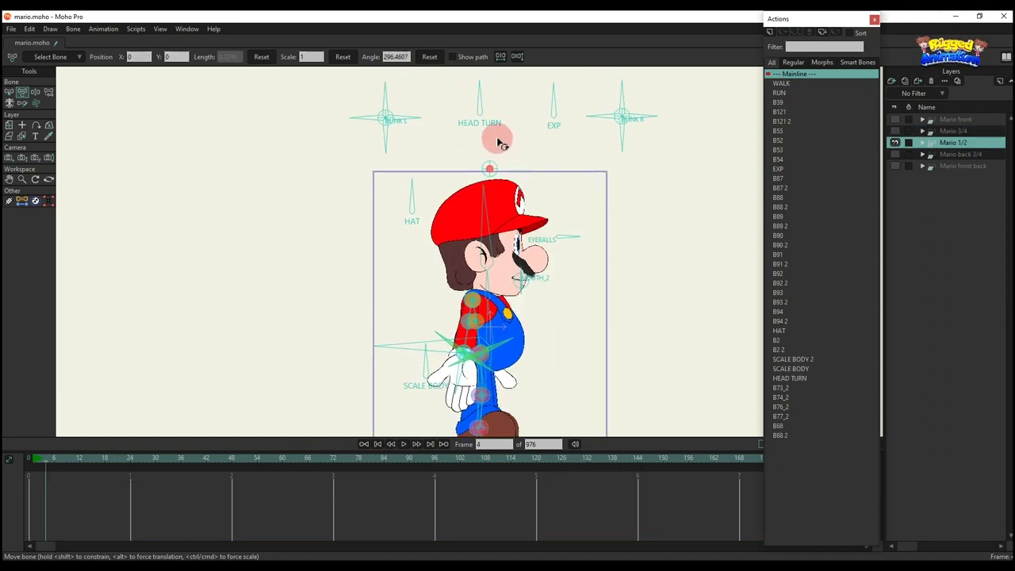
scroll(498, 143, "up", 3)
left_click_drag(480, 124, 426, 175)
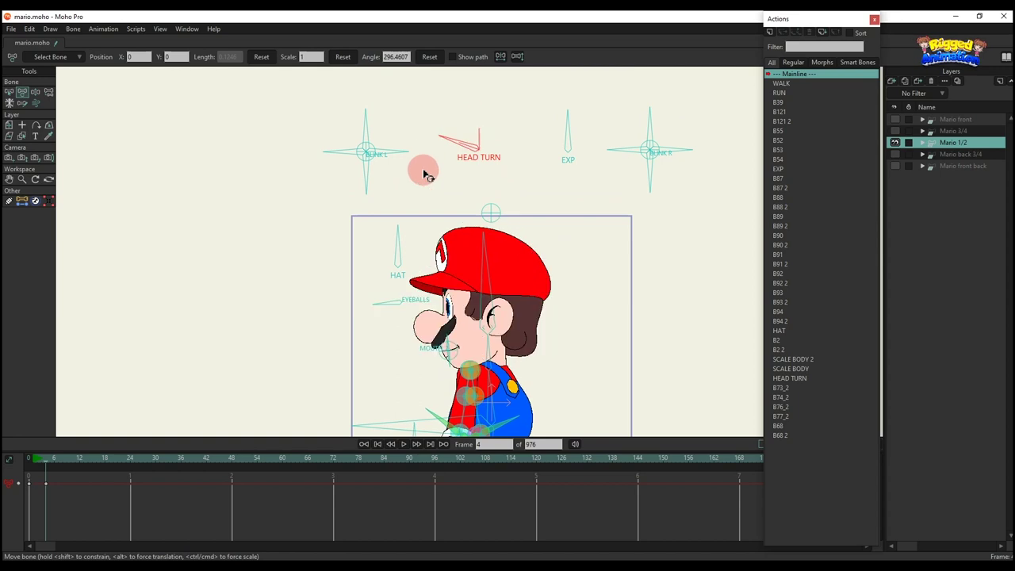
left_click_drag(456, 129, 537, 129)
- Rotate each of the four BLINK L bones to test the eye's blink directions, resetting their angles between tests
left_click(360, 134)
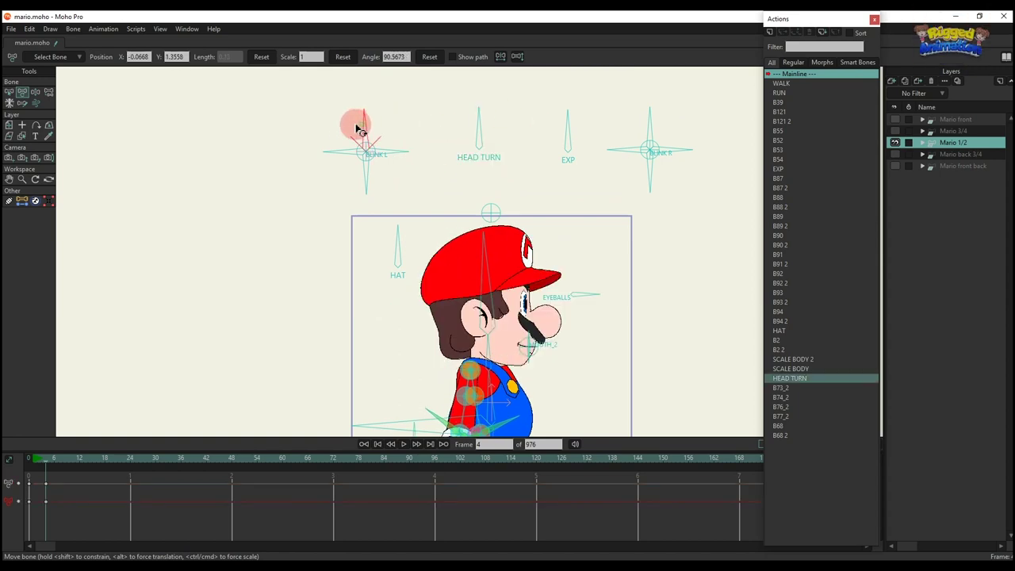
left_click_drag(356, 126, 441, 162)
left_click(430, 58)
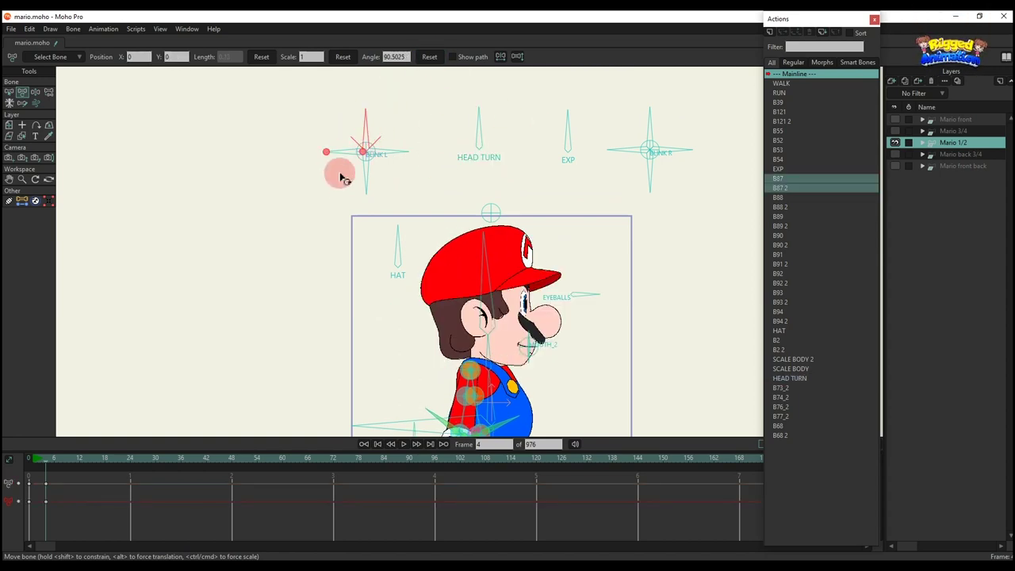
left_click_drag(343, 118, 343, 94)
left_click(436, 59)
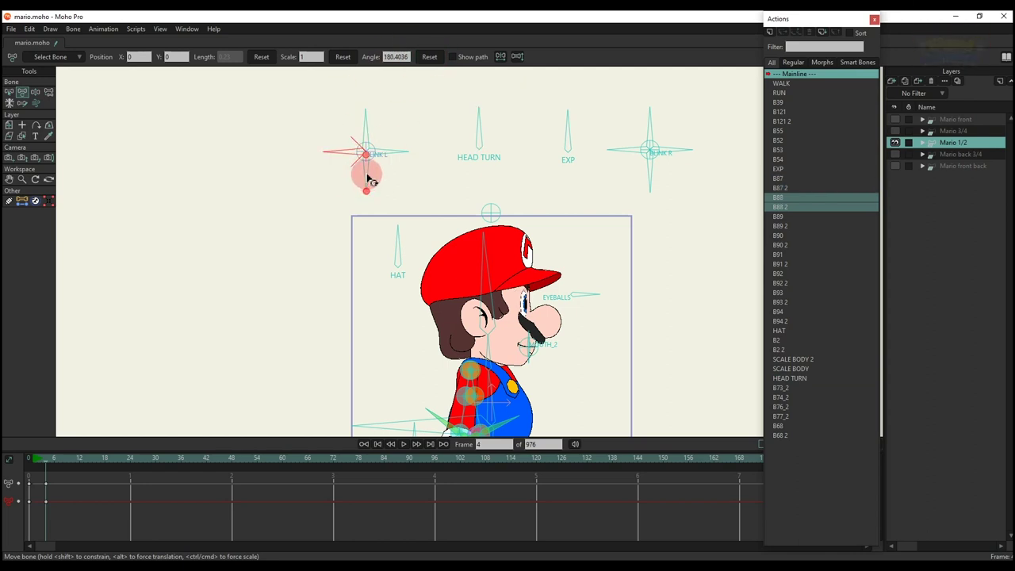
left_click_drag(337, 164, 450, 167)
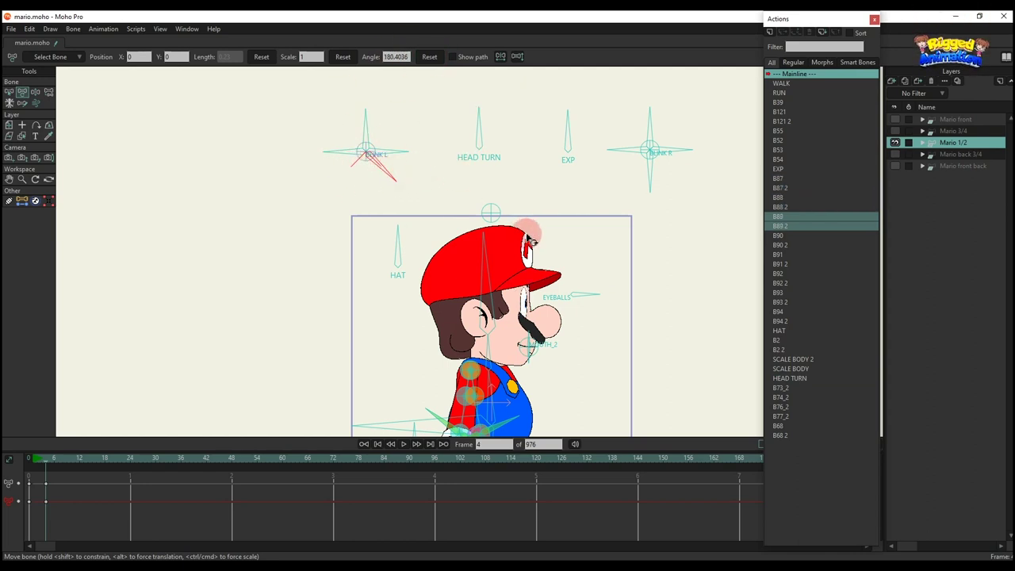
scroll(527, 236, "up", 2)
left_click_drag(347, 97, 334, 222)
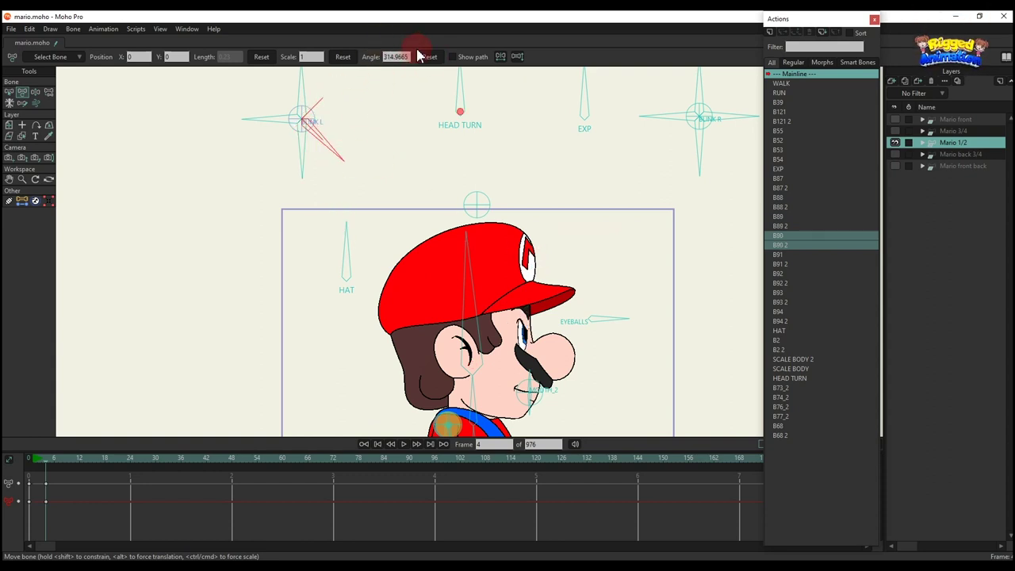
- Rotate each of the four BLINK R bones to test the blinking, and delete all the blink keyframes
left_click(700, 82)
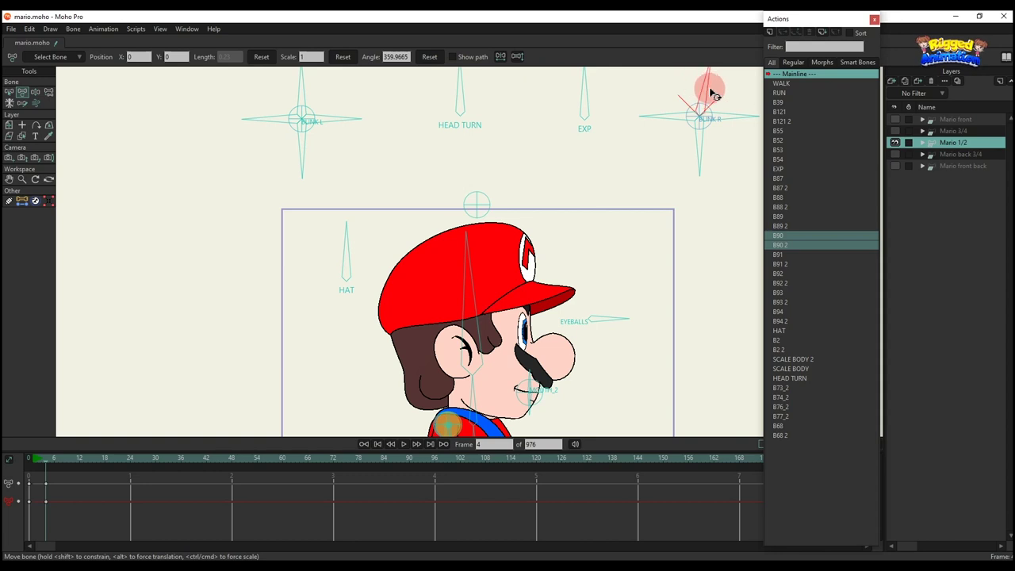
left_click_drag(708, 93, 544, 75)
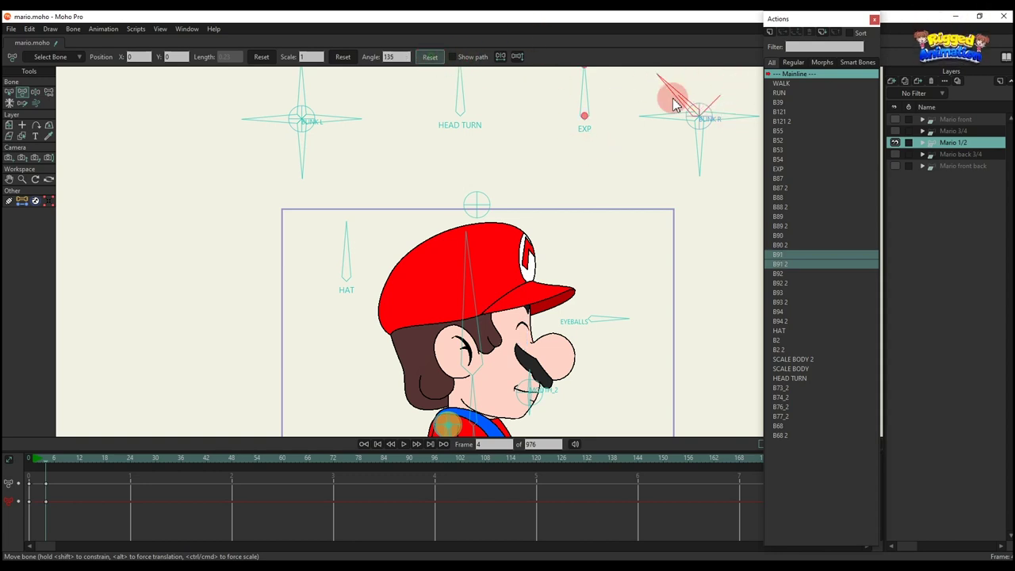
left_click_drag(673, 103, 539, 69)
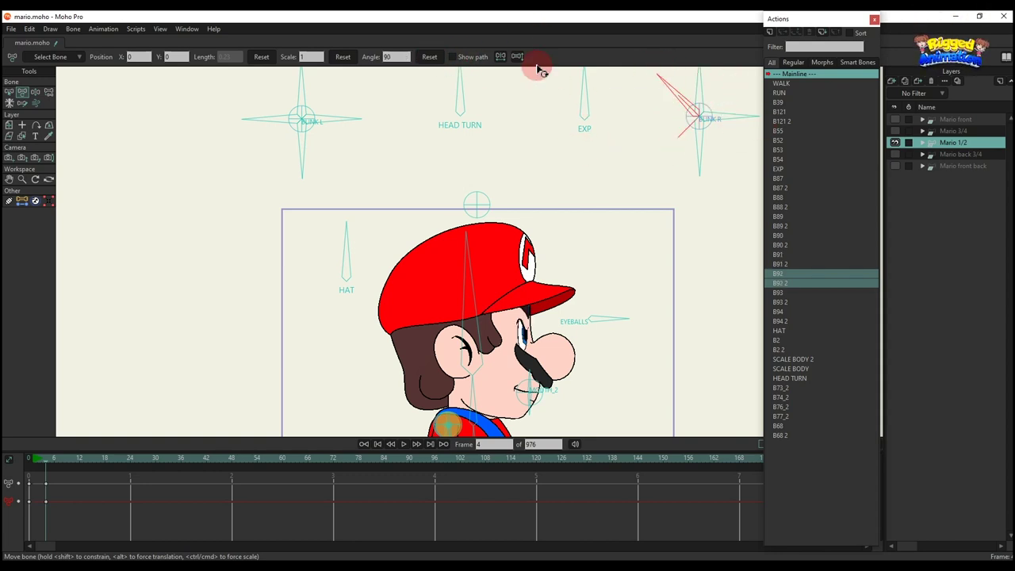
left_click(435, 56)
left_click_drag(700, 150, 609, 131)
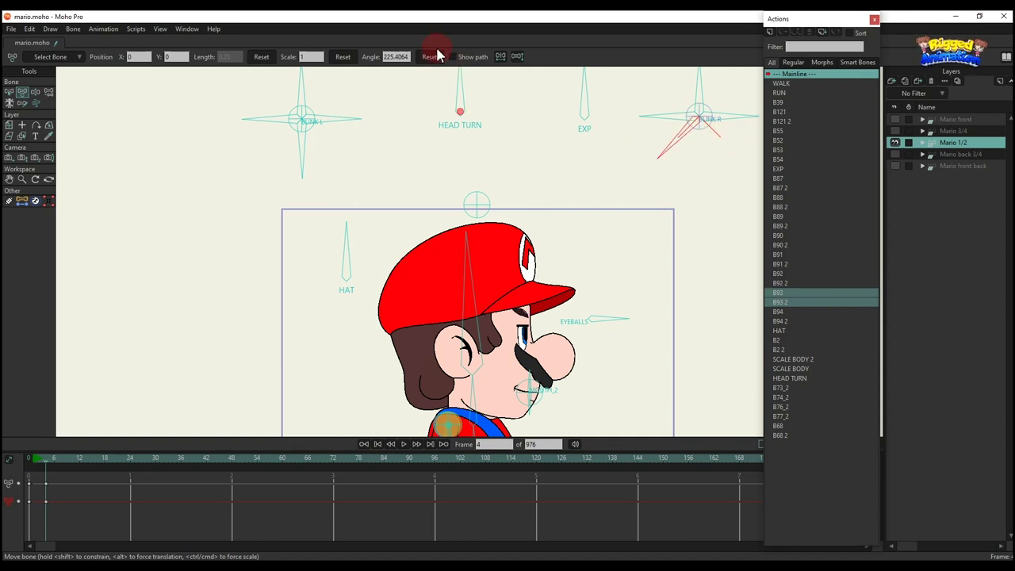
left_click_drag(710, 147, 731, 180)
left_click_drag(105, 510, 9, 319)
key("Delete")
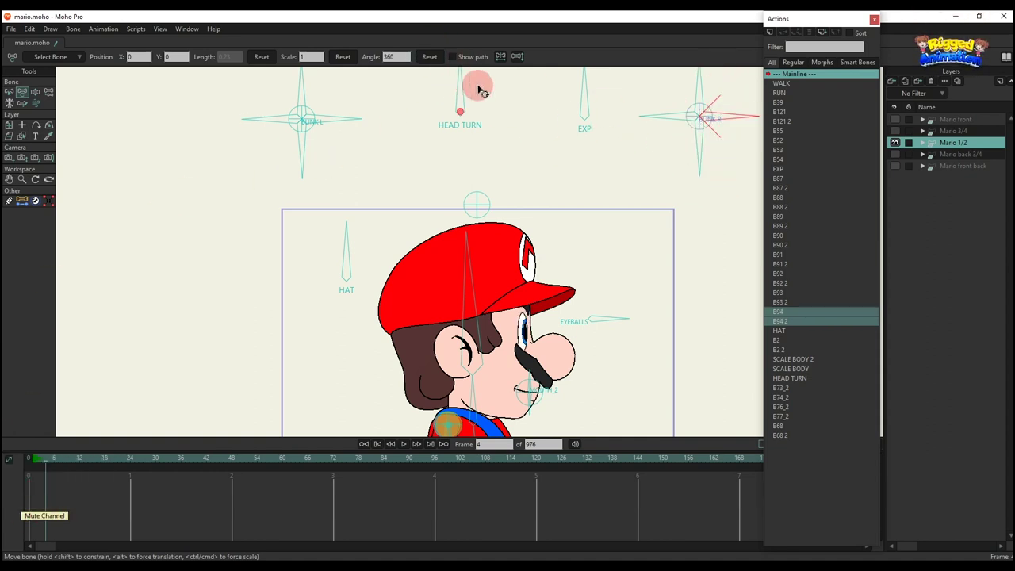
- Rotate the EXP bone through its eye expressions and move the EYEBALLS bone during playback
left_click(605, 96)
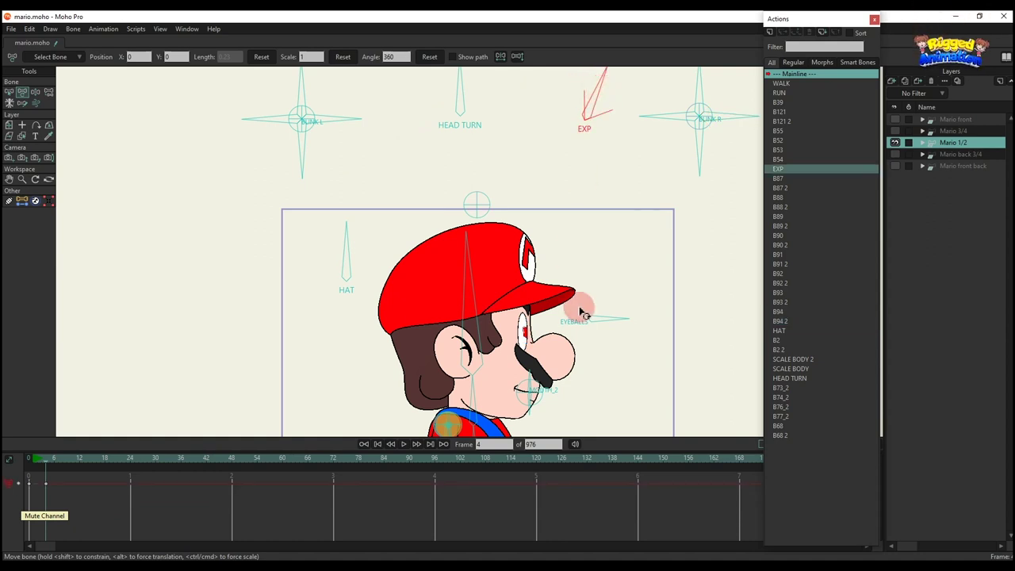
left_click(597, 321)
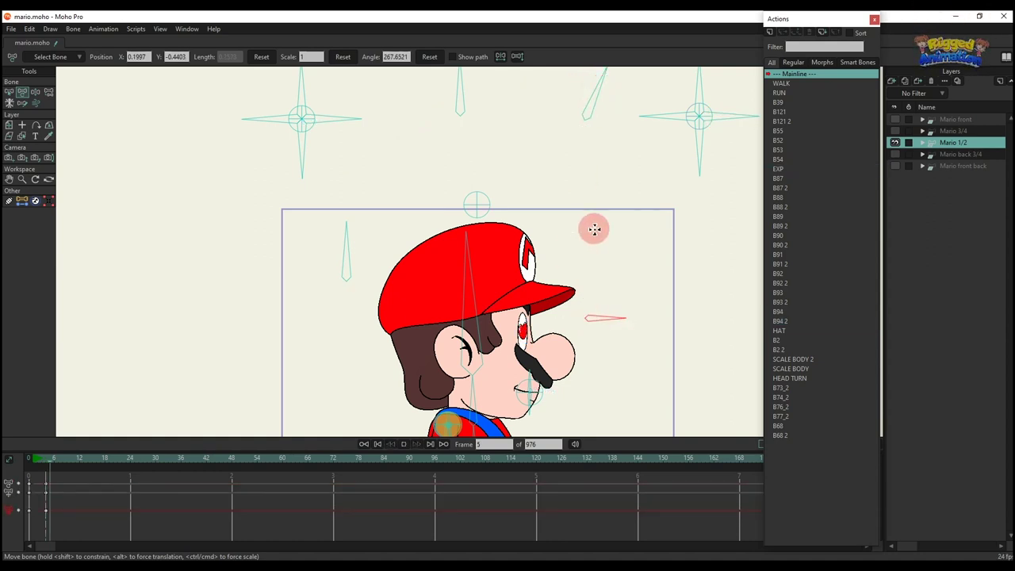
left_click(598, 101)
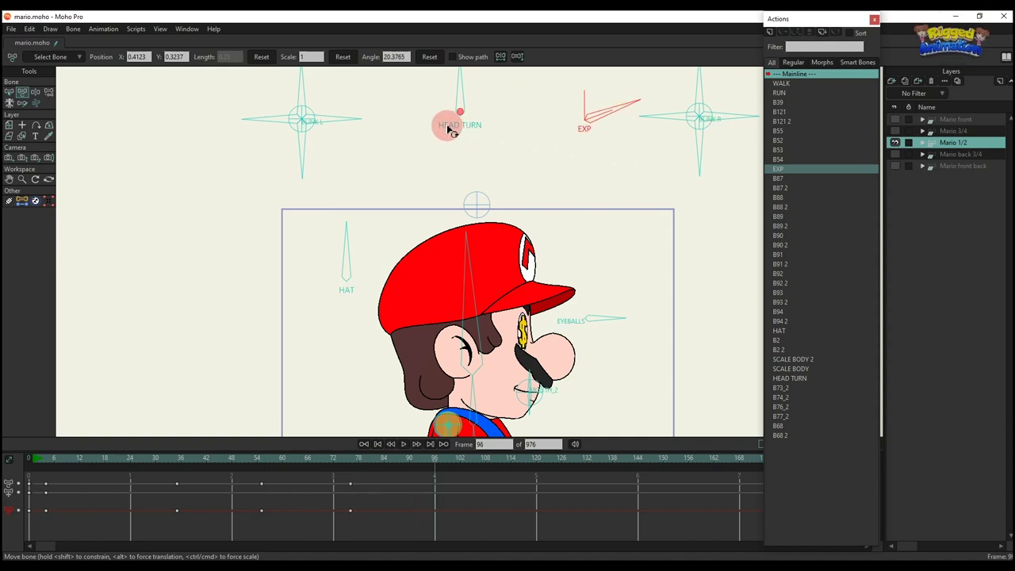
- Rotate the HEAD TURN bone to flip the head with the eye expression applied, and delete all keyframes
left_click_drag(450, 131, 407, 135)
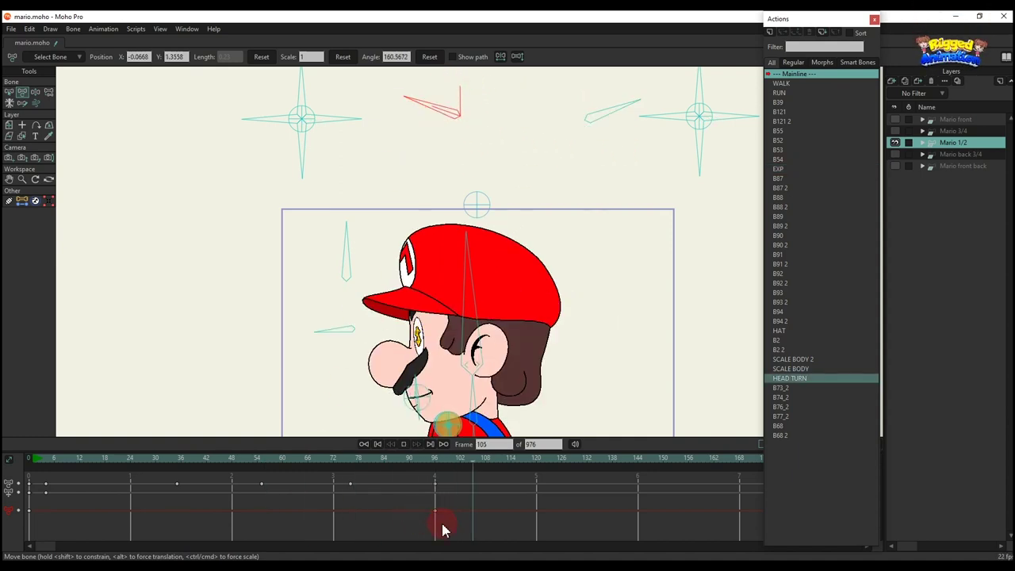
left_click_drag(564, 527, 4, 318)
key("Delete")
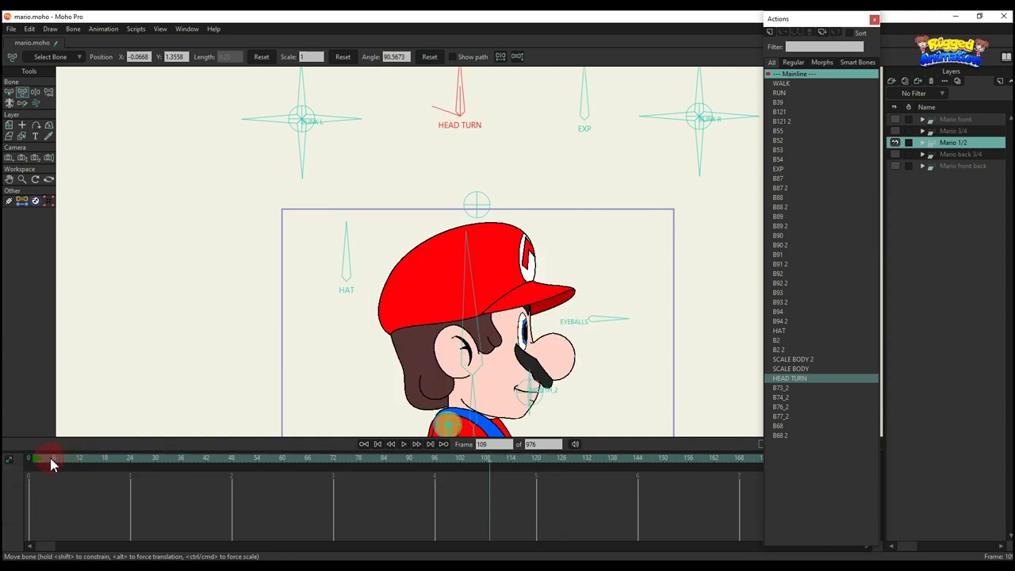
- At frame 5, rotate the HAT bone to take the cap off the head
left_click(50, 457)
left_click_drag(252, 345, 471, 256)
scroll(477, 307, "down", 3)
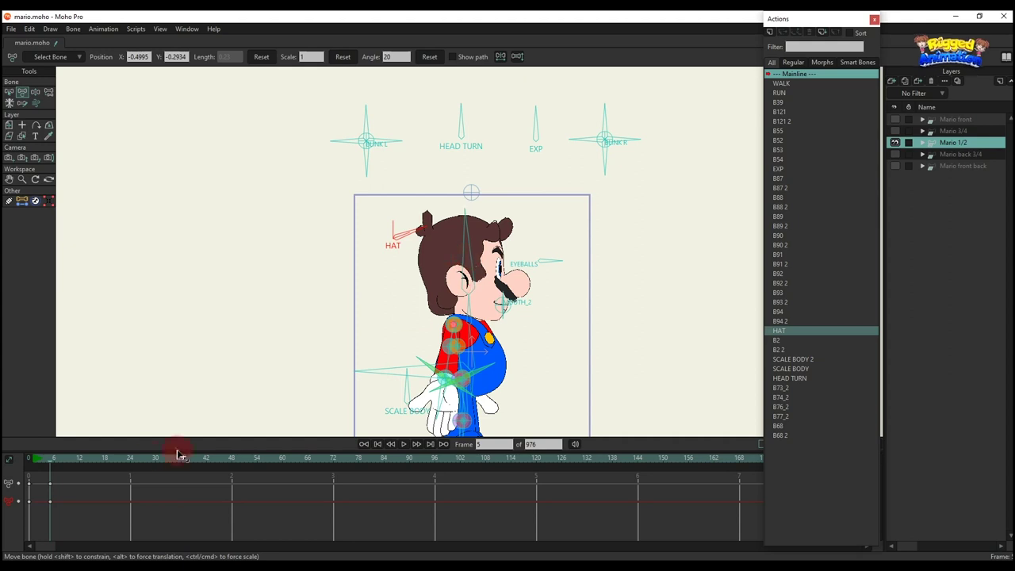
- Tilt the bareheaded head with its head bone and play it back, and delete all the keyframes
key("ctrl+f")
scroll(531, 214, "up", 2)
left_click_drag(449, 256, 403, 278)
key("space")
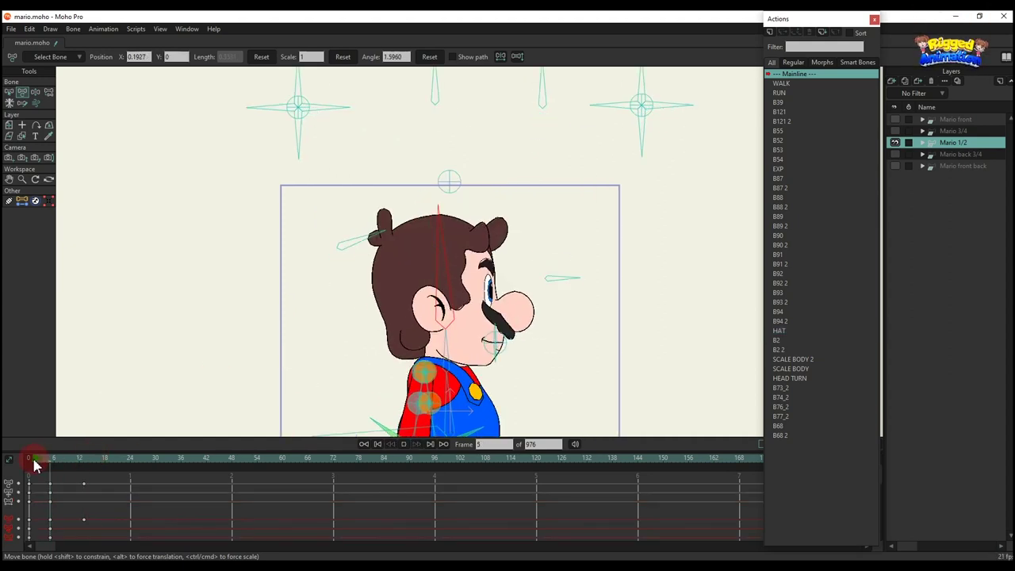
left_click_drag(165, 529, 3, 412)
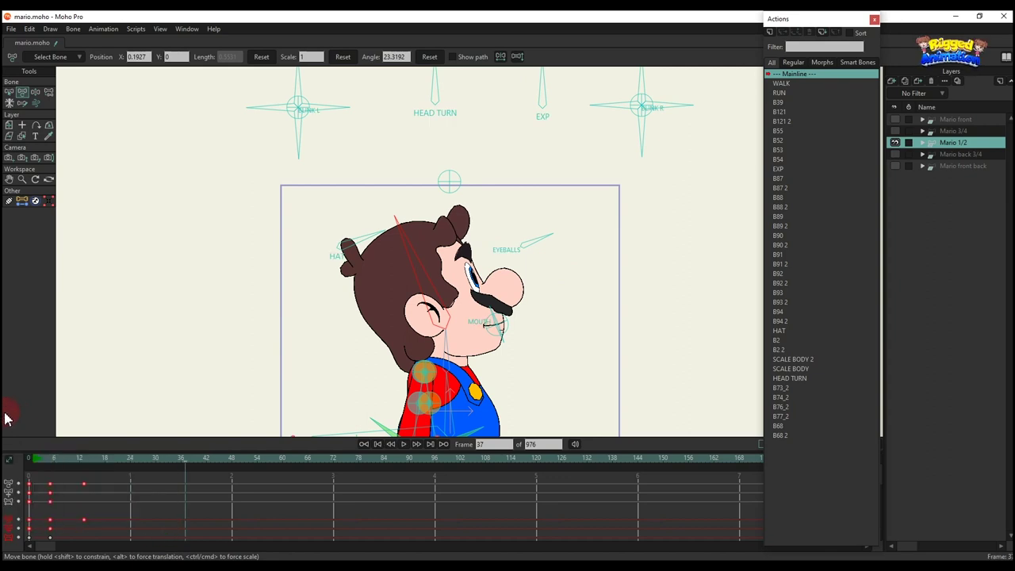
key("Delete")
- At frame 9, move the EYEBALLS bone to shift the pupil, and delete its keyframes
scroll(507, 357, "up", 2)
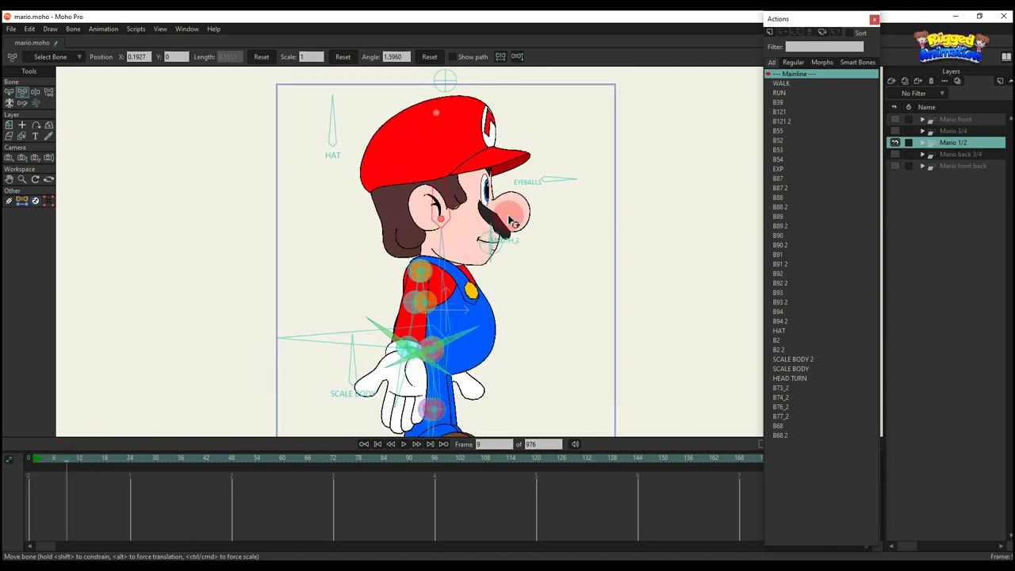
left_click(547, 176)
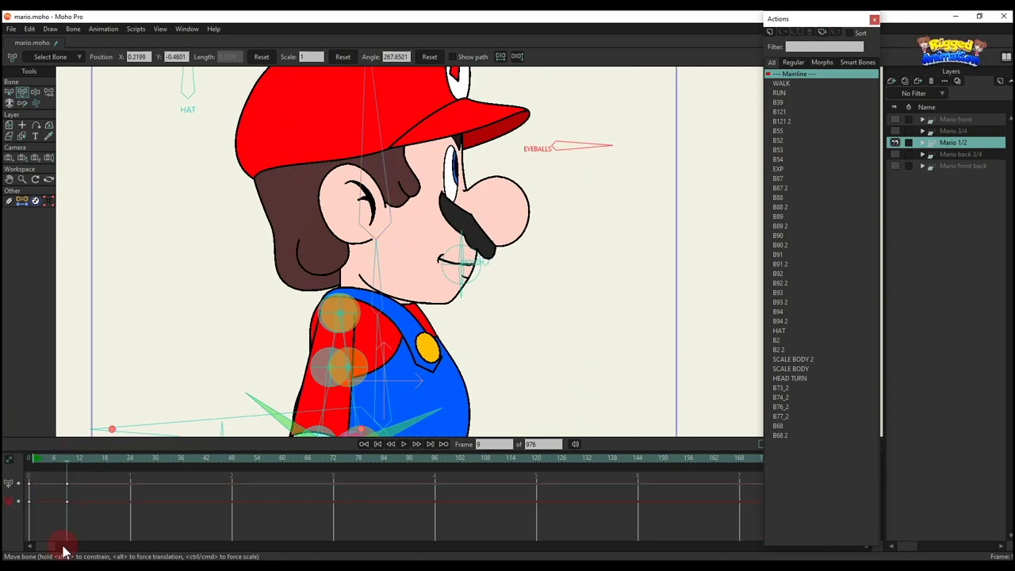
left_click_drag(120, 535, 3, 453)
key("Delete")
- Rotate the mouth control bones to test the different mouth shapes, and delete their keyframes
scroll(447, 240, "up", 3)
left_click_drag(469, 238, 534, 293)
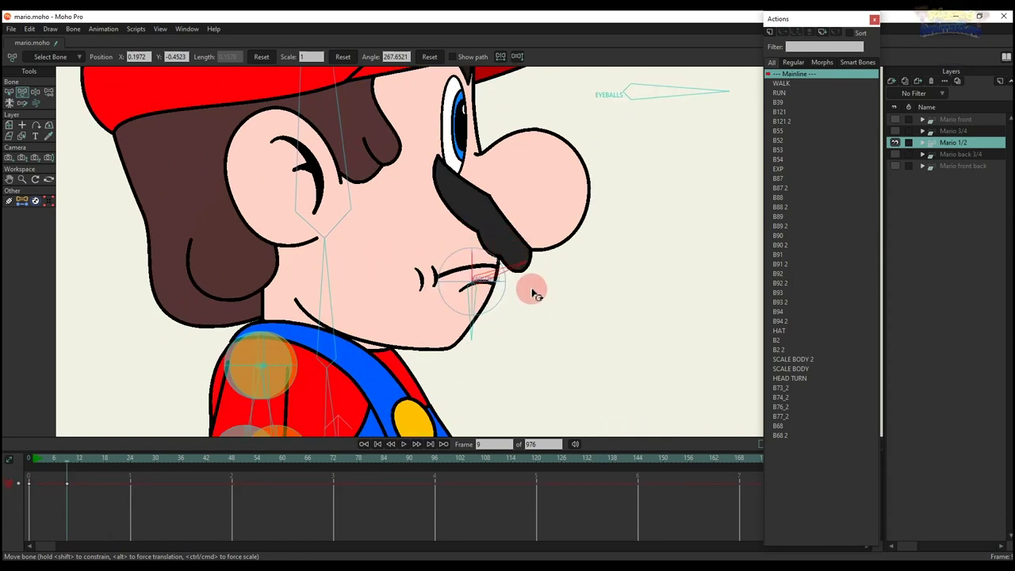
left_click(474, 306)
left_click_drag(487, 317, 525, 317)
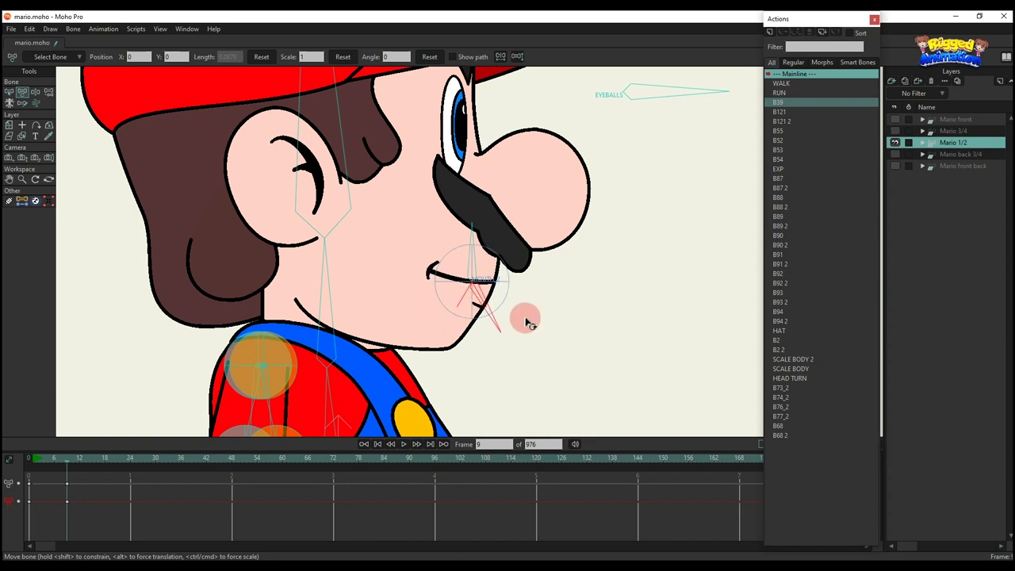
left_click_drag(119, 526, 4, 452)
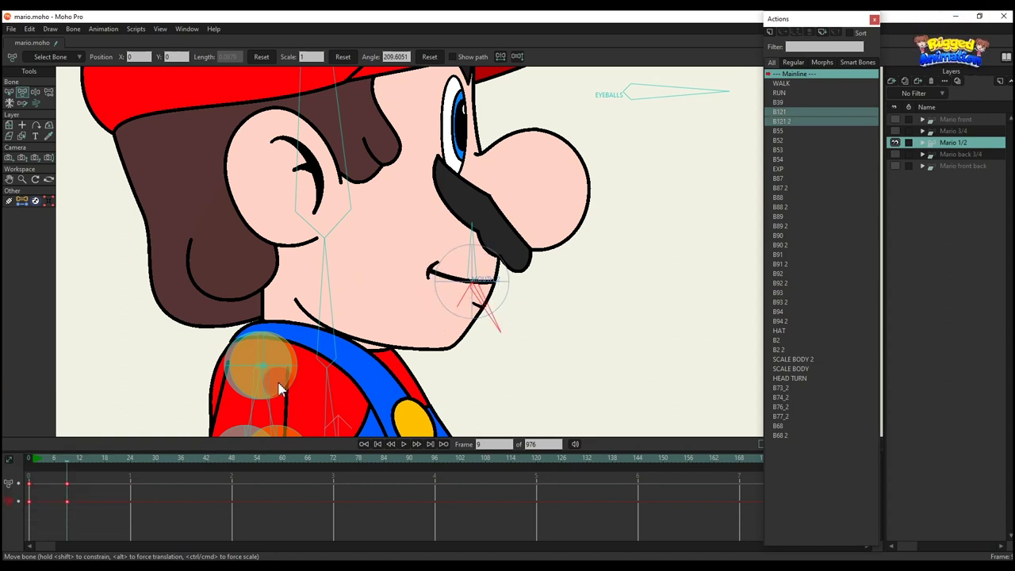
key("Delete")
- Tilt the head from the neck bone to test its movement, and delete its keyframes
scroll(347, 264, "down", 3)
left_click_drag(339, 212, 329, 280)
scroll(325, 271, "up", 4)
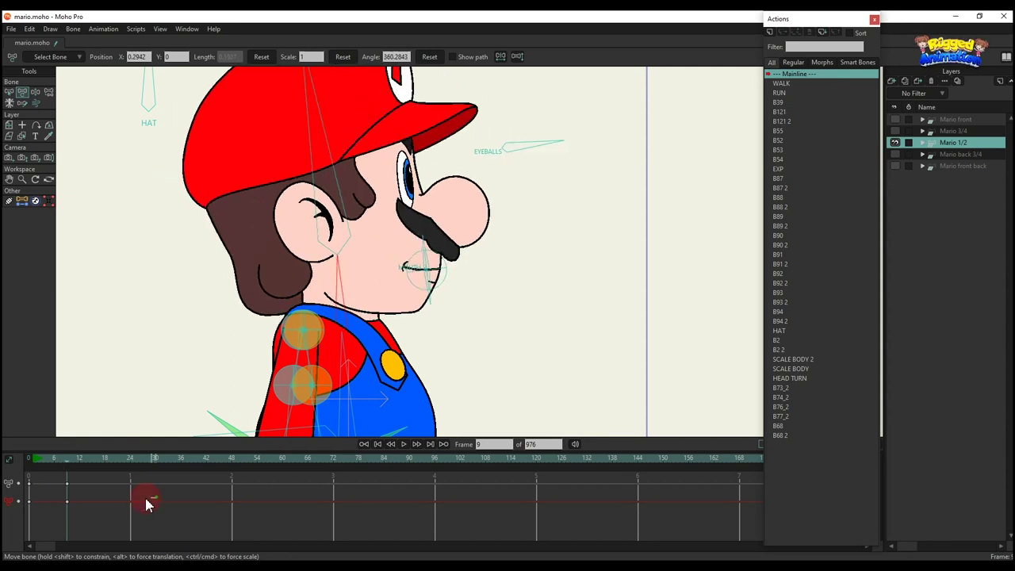
scroll(457, 316, "down", 6)
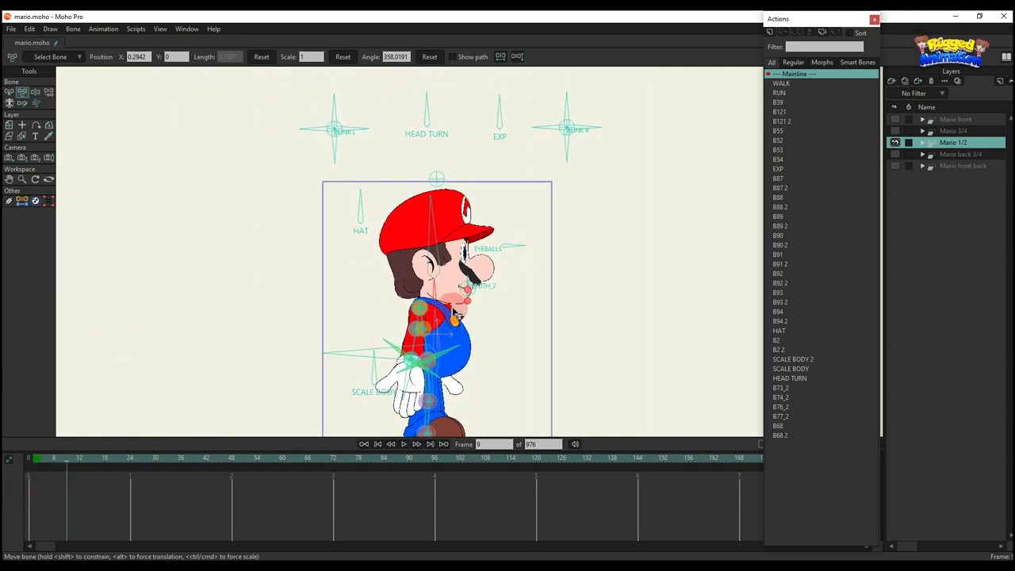
- At frame 7, move the round control above the head to shift the face controls, and delete its keyframes
left_click_drag(405, 187, 385, 214)
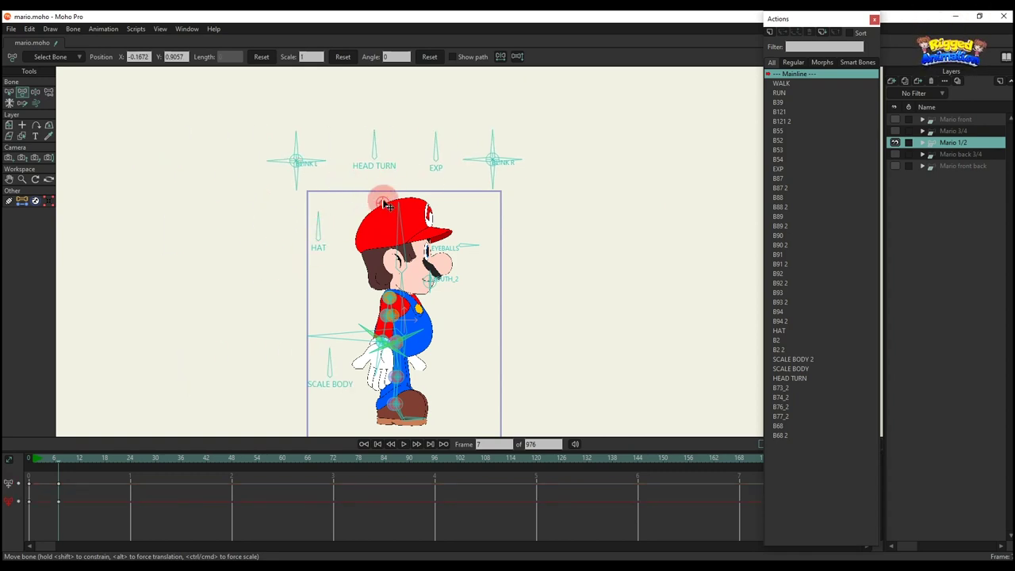
left_click_drag(74, 516, 4, 424)
key("Delete")
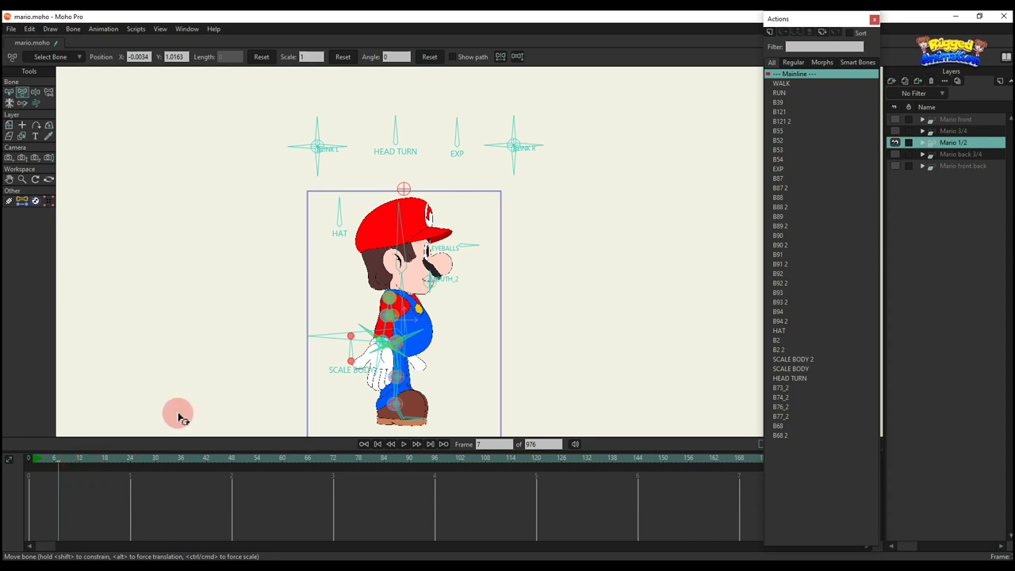
- Rotate the SCALE BODY bone to test the body scaling in the side view, and delete its keyframes
scroll(458, 291, "up", 8)
scroll(425, 278, "down", 7)
scroll(385, 302, "up", 2)
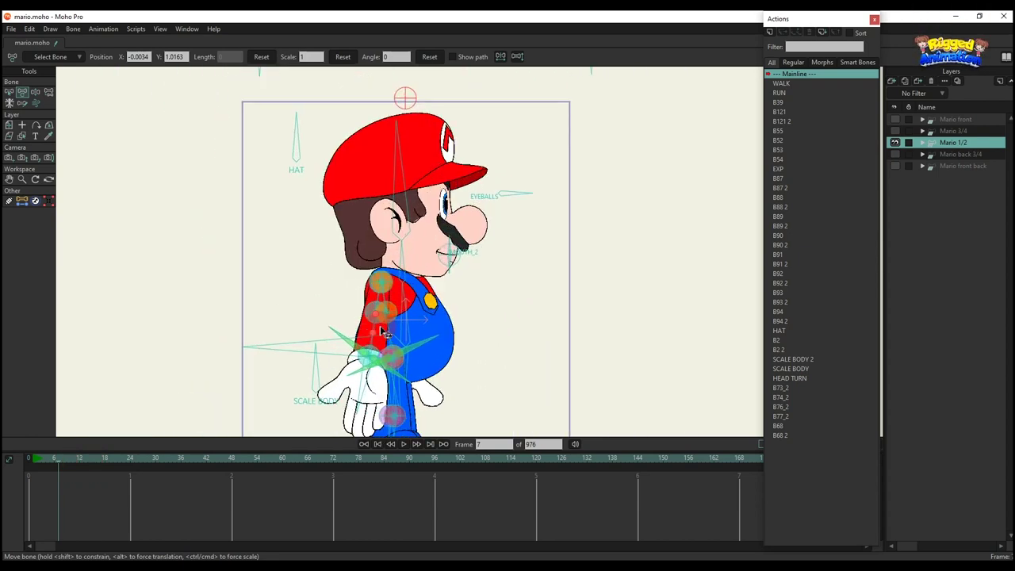
left_click_drag(381, 331, 426, 275)
scroll(420, 265, "up", 2)
scroll(418, 260, "down", 5)
scroll(419, 259, "up", 3)
left_click_drag(364, 314, 477, 323)
left_click_drag(135, 500, 4, 411)
key("Delete")
left_click(332, 272)
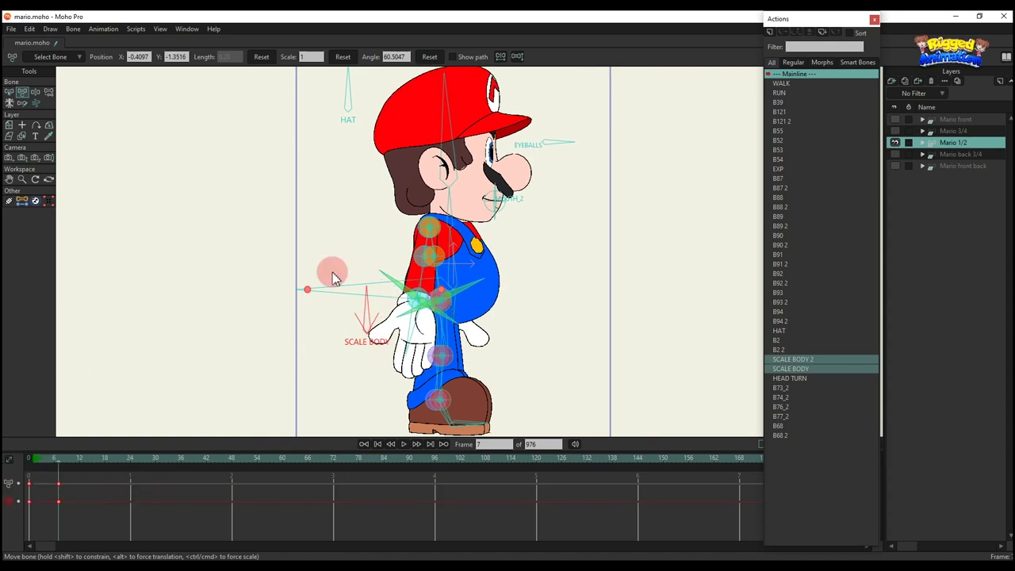
- Pull the near arm's elbow backward and the far arm's elbow forward to pose both arms away from the body
scroll(396, 253, "up", 2)
left_click_drag(432, 254, 371, 241)
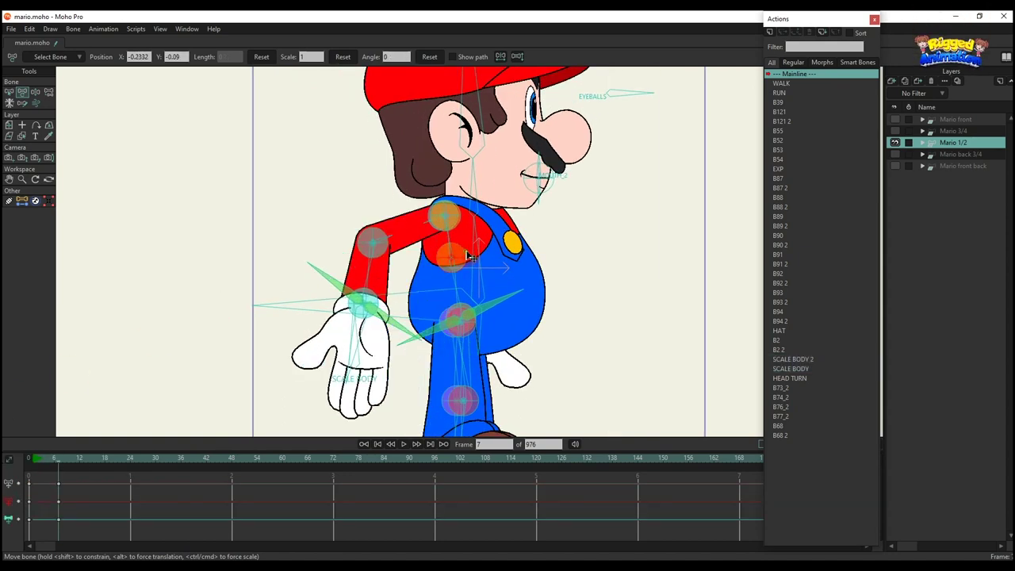
left_click_drag(470, 256, 537, 249)
- Bend the torso and reset its angle, move the hips to test the leg bend, and delete all keyframes
left_click_drag(442, 264, 489, 239)
left_click(430, 59)
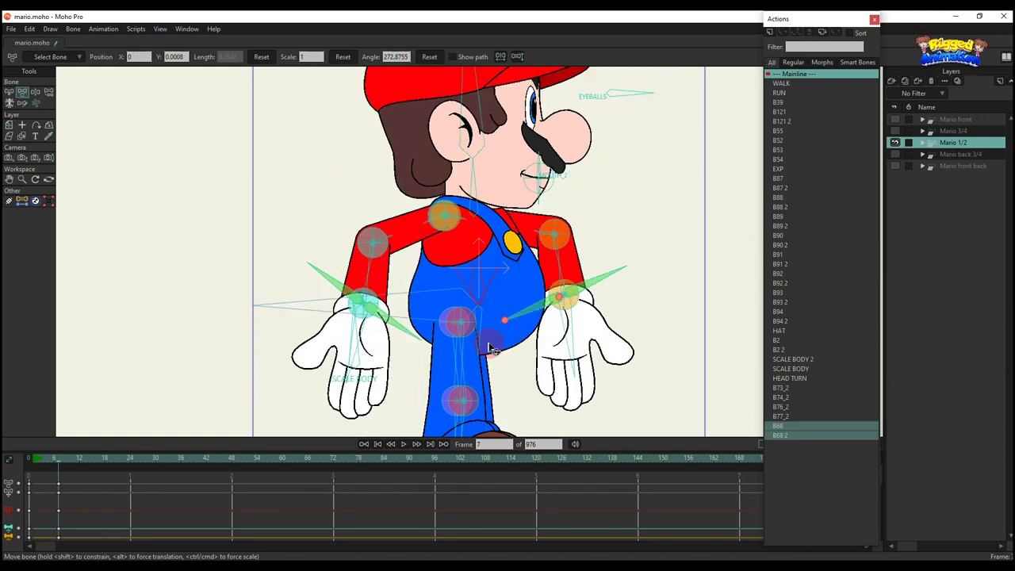
mouse_move(460, 348)
left_mouse_down()
mouse_move(446, 336)
mouse_move(519, 322)
mouse_move(426, 345)
mouse_move(464, 337)
left_mouse_up()
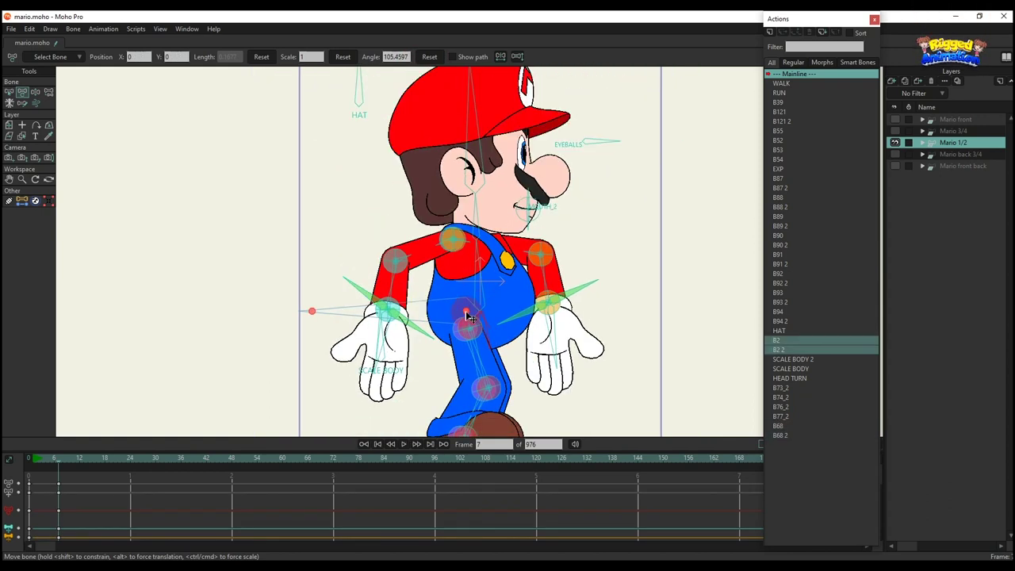
mouse_move(466, 316)
left_mouse_down()
mouse_move(423, 295)
mouse_move(476, 340)
mouse_move(521, 281)
mouse_move(468, 301)
left_mouse_up()
left_click_drag(119, 535, 8, 442)
key("Delete")
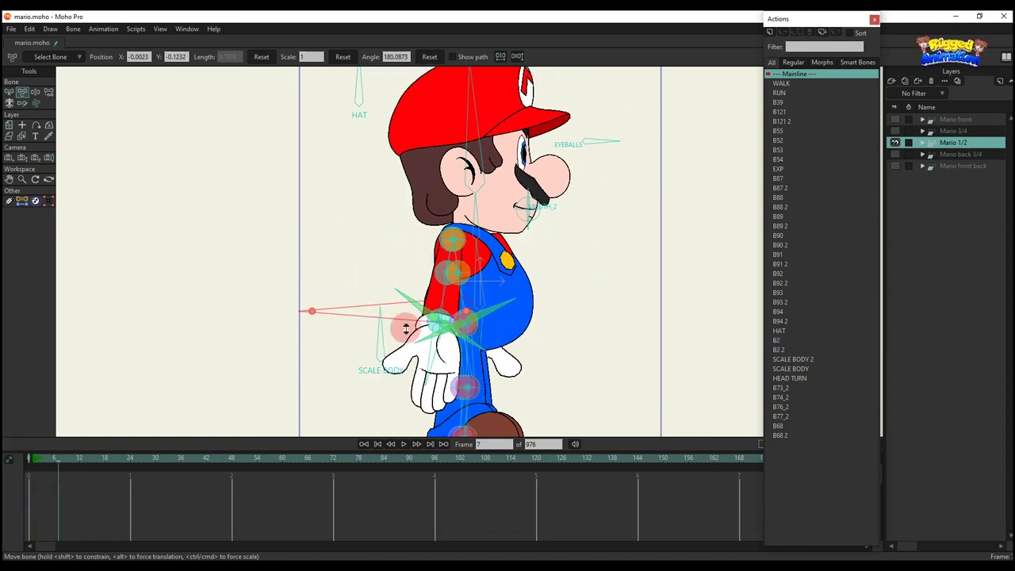
- Pull the near arm's elbow backward and move its hand forward to the hip to bend the arm
left_click_drag(426, 276, 362, 267)
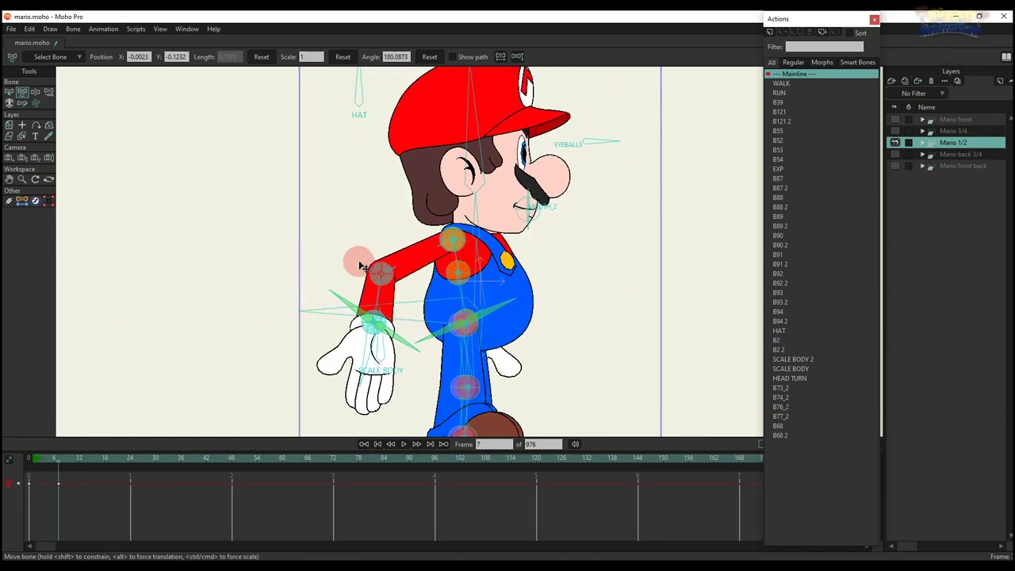
left_click(365, 308)
scroll(368, 303, "up", 1)
left_click_drag(365, 306, 468, 286)
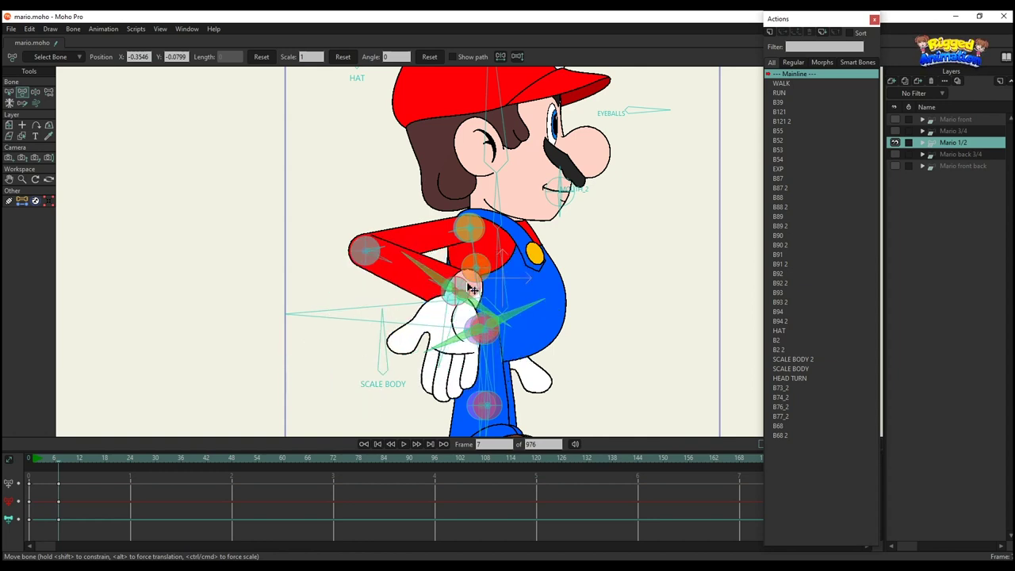
- Rotate the near hand forward so it lies across the belly in the side view
scroll(465, 301, "up", 1)
left_click_drag(448, 331, 479, 315)
scroll(478, 315, "up", 2)
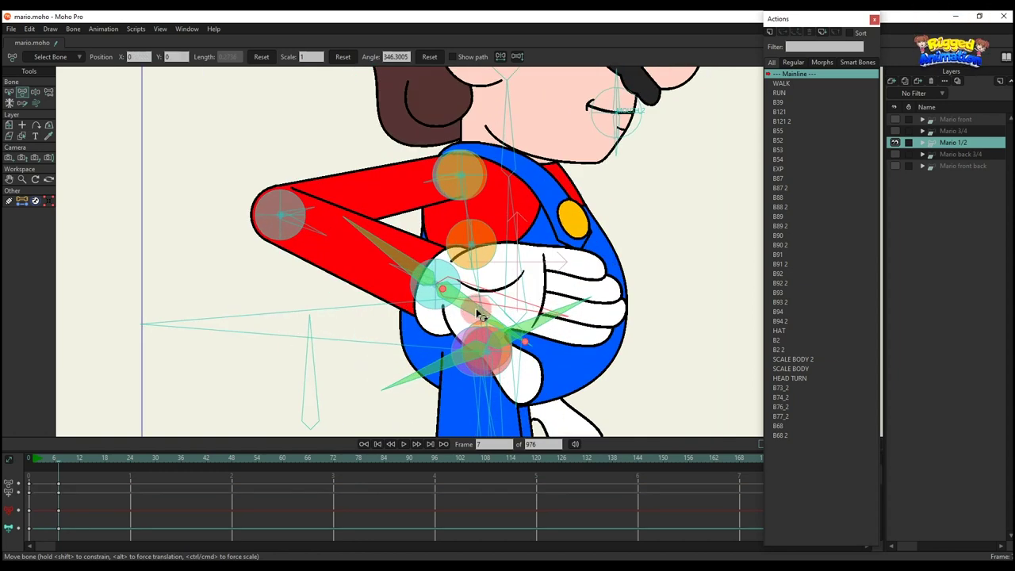
- Swing the near wrist's smart bone (B74_2) to send the forearm and hand behind the body, and delete all keyframes
left_click(393, 240)
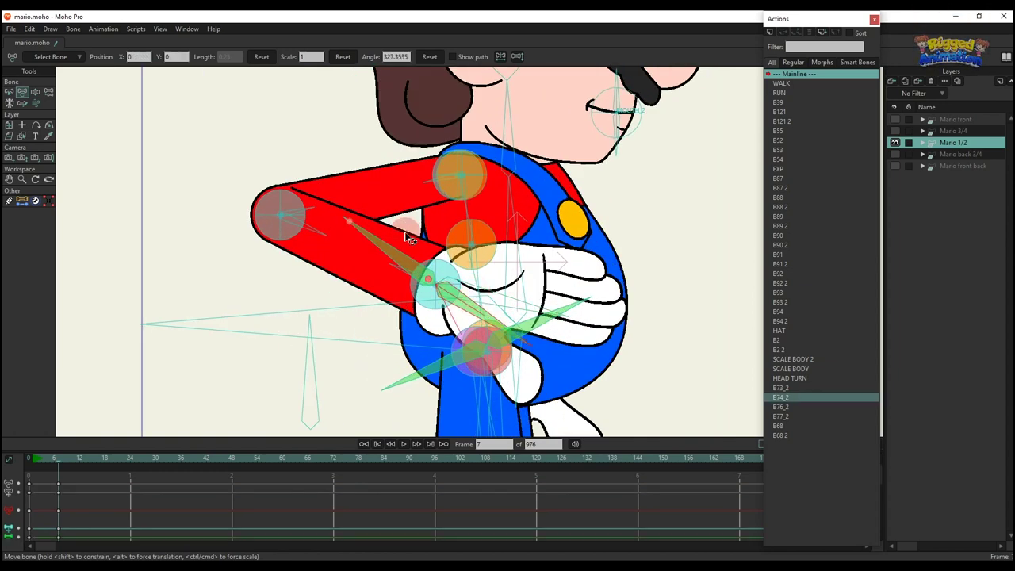
left_click_drag(409, 238, 172, 410)
left_click_drag(94, 521, 76, 434)
left_click_drag(476, 320, 377, 370)
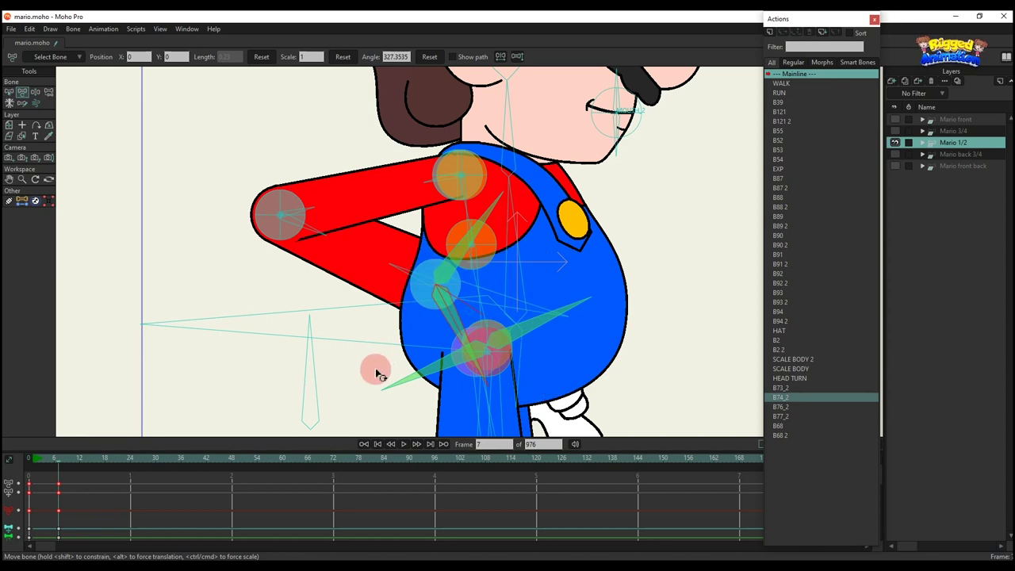
left_click_drag(100, 528, 4, 403)
key("Delete")
scroll(535, 236, "down", 5)
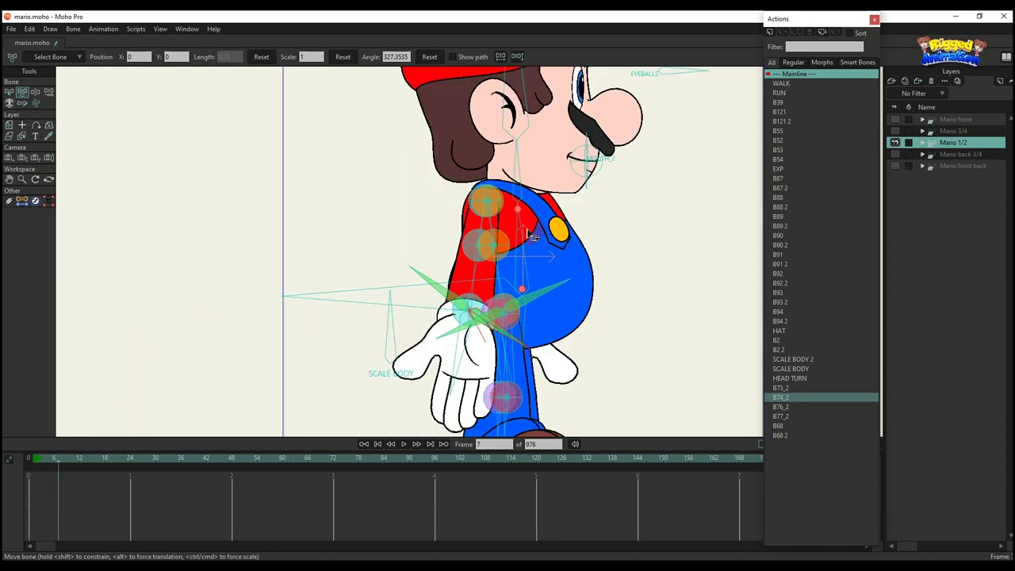
- Extend the far arm forward, then bend its elbow and rotate the hand back toward the belly
scroll(532, 234, "up", 4)
left_click_drag(495, 246, 677, 212)
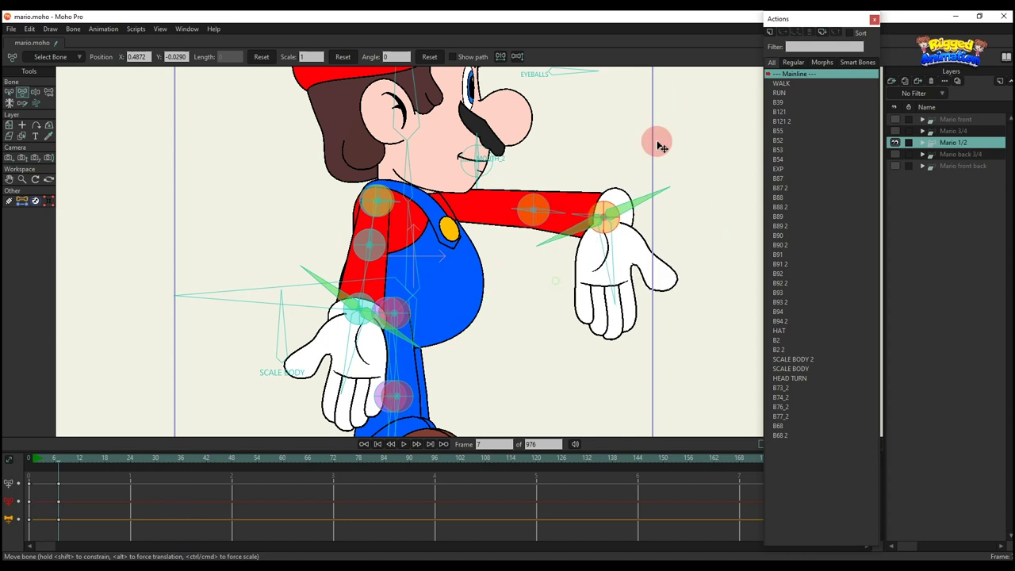
left_click_drag(660, 145, 556, 228)
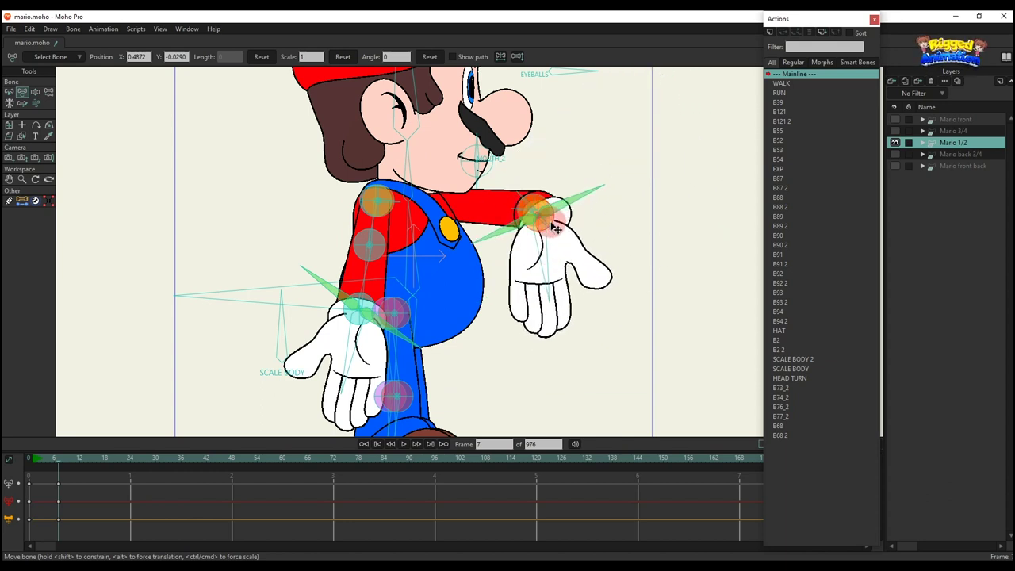
left_click_drag(553, 270, 520, 163)
left_click_drag(579, 235, 576, 271)
left_click(531, 184)
left_click_drag(559, 214, 532, 211)
scroll(490, 244, "up", 2)
left_click_drag(490, 244, 402, 322)
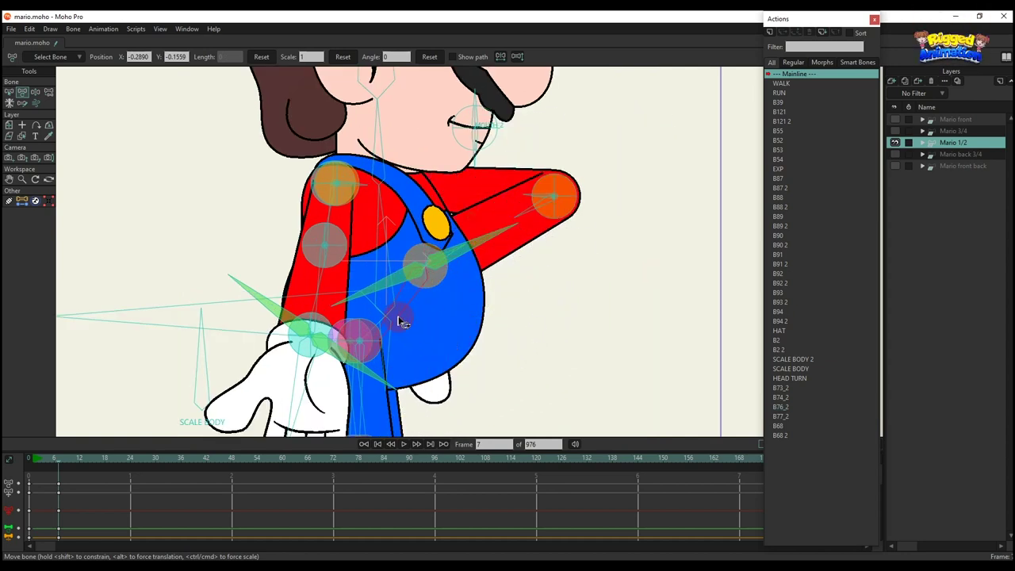
- Swing the far wrist's smart bone (B77_2) to bring the hand in front of the body, and delete all keyframes
left_click_drag(399, 283, 544, 286)
scroll(544, 286, "down", 3)
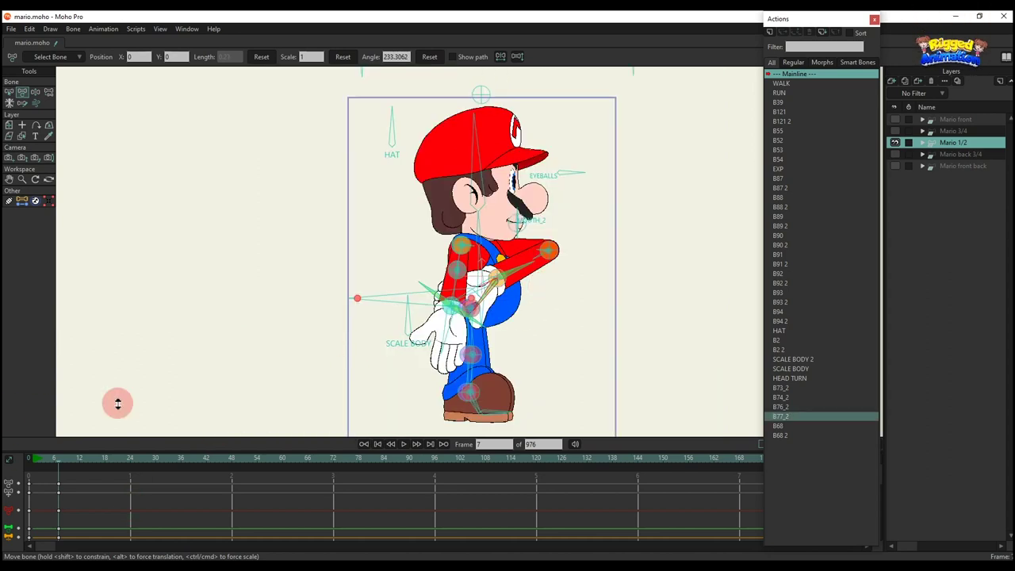
left_click_drag(41, 519, 127, 468)
key("Delete")
- Pull both knees forward by different amounts to test the bending of the legs in the side view
scroll(439, 362, "down", 2)
scroll(440, 363, "up", 4)
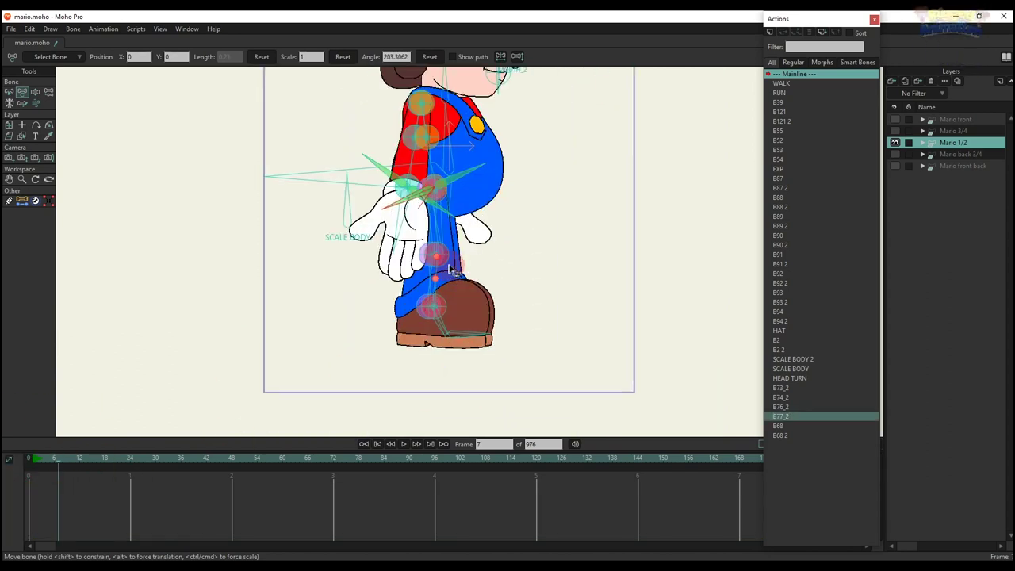
left_click_drag(450, 259, 542, 209)
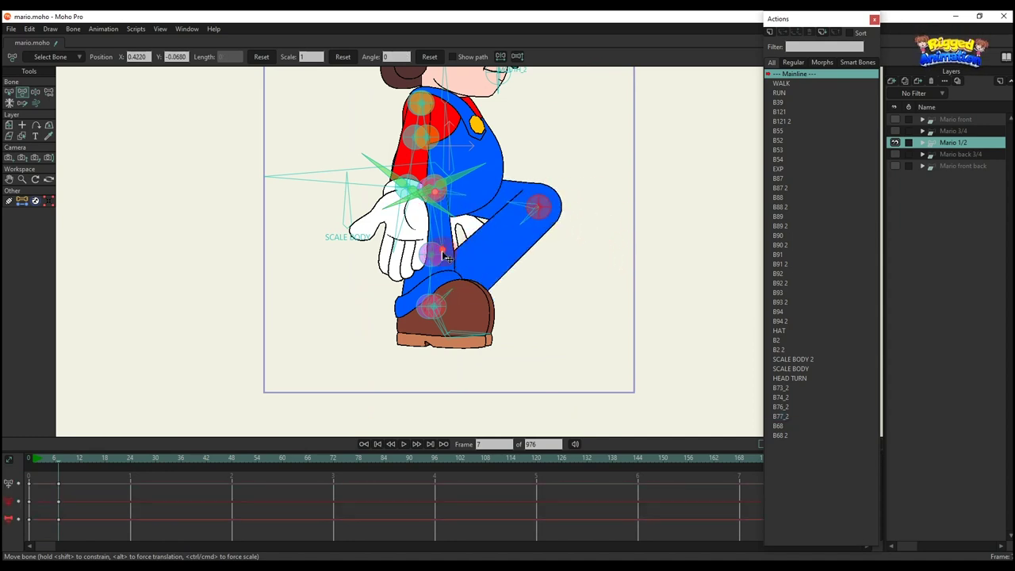
left_click_drag(440, 258, 454, 203)
left_click_drag(552, 208, 512, 201)
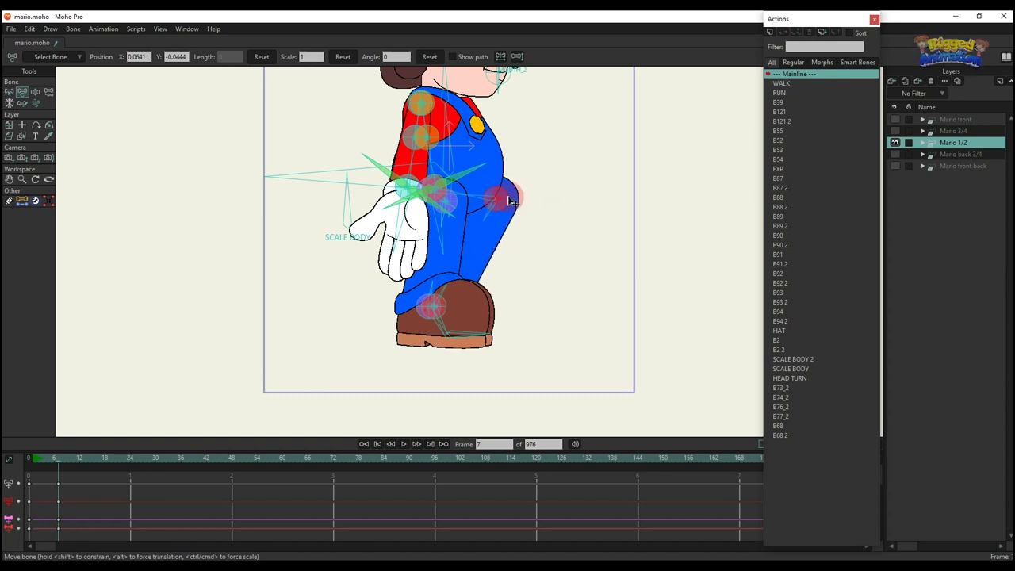
scroll(458, 294, "up", 4)
scroll(425, 97, "down", 3)
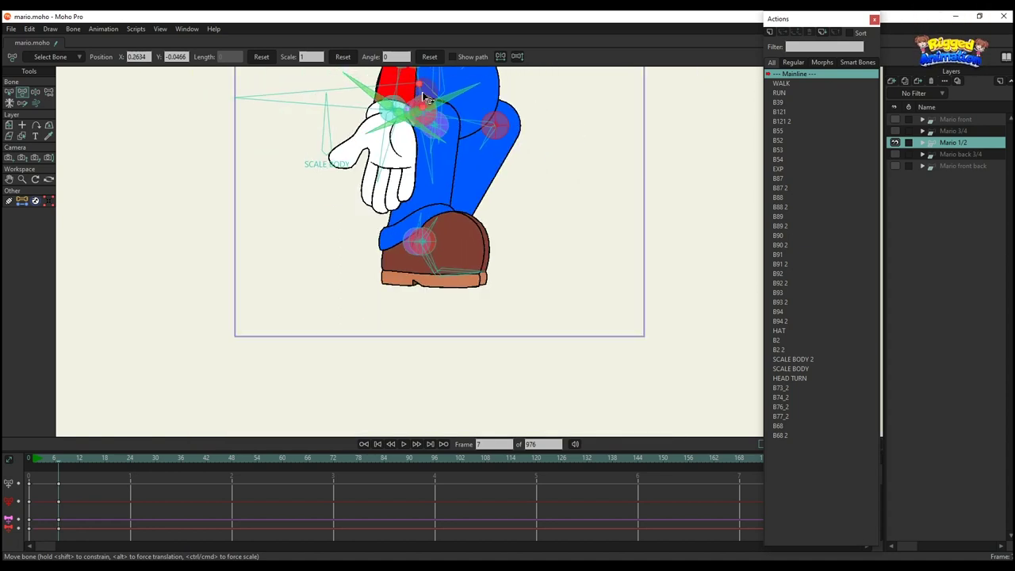
- Use Manipulate Bones on the hip area to test the leg movement, and delete all keyframes
key("z")
left_click_drag(412, 99, 426, 125)
left_click_drag(138, 526, 3, 387)
key("Delete")
- Manipulate the foot bone along the shoe sole to test the foot, and delete its keyframes
scroll(444, 273, "up", 4)
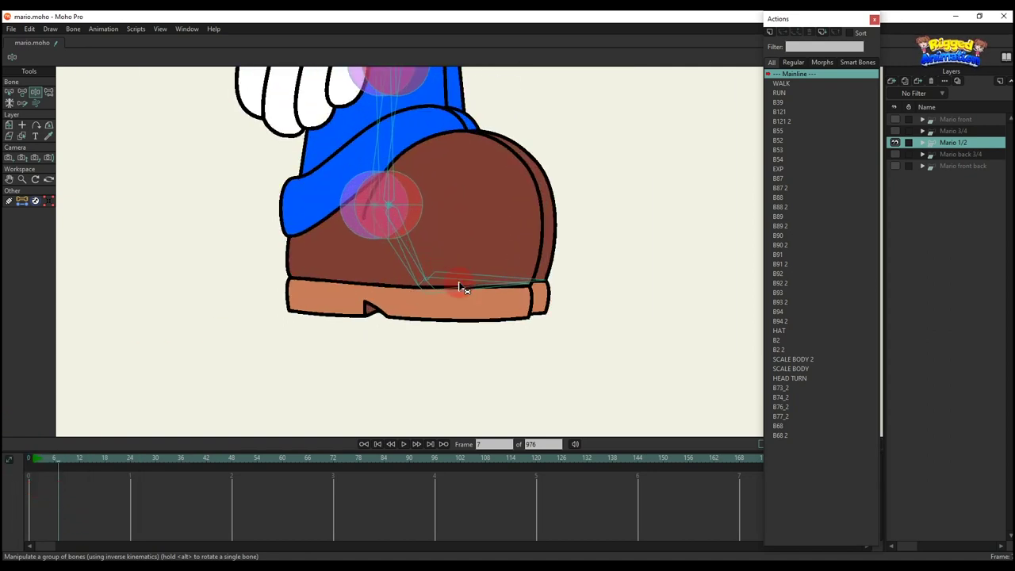
mouse_move(459, 287)
left_mouse_down()
mouse_move(467, 276)
mouse_move(453, 299)
mouse_move(456, 289)
left_mouse_up()
left_click_drag(80, 508, 7, 456)
key("Delete")
scroll(412, 287, "down", 3)
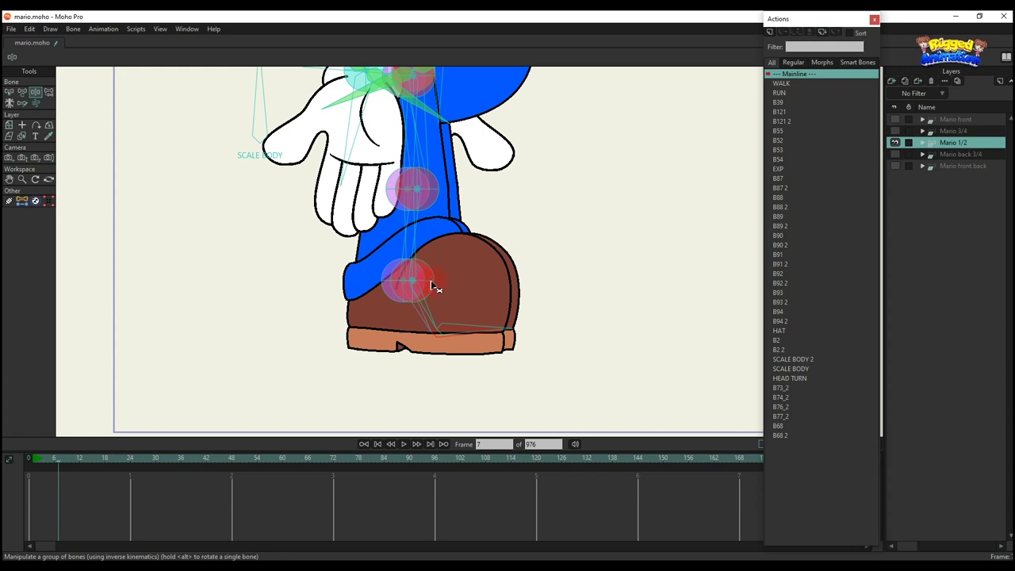
- Lift one foot forward with its shoe tilted, raise the knee, and remove the leg pose's keyframes
key("t")
left_click_drag(435, 276, 492, 241)
left_click_drag(469, 184, 579, 306)
scroll(576, 224, "down", 3)
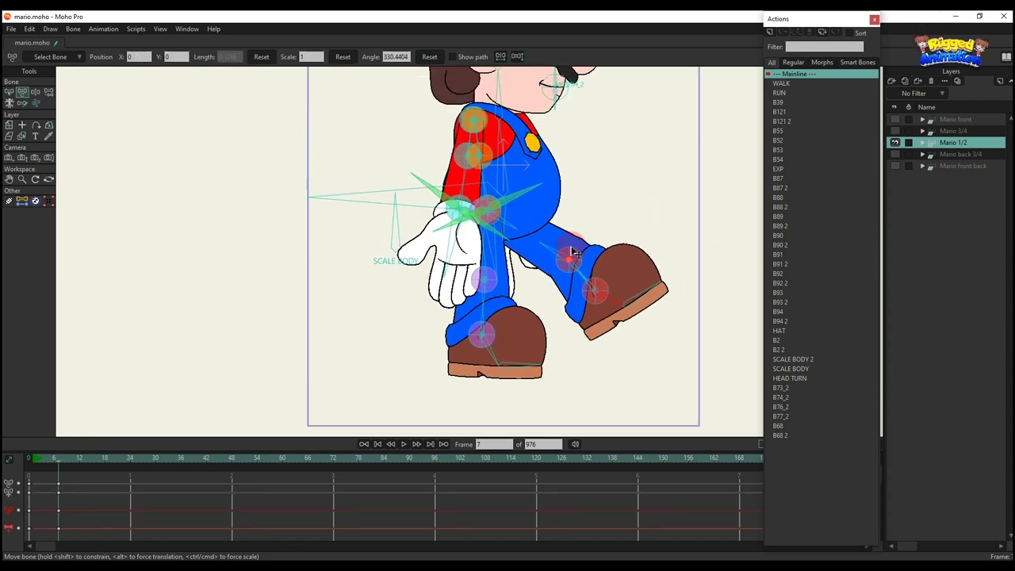
left_click_drag(571, 251, 572, 228)
scroll(576, 230, "down", 2)
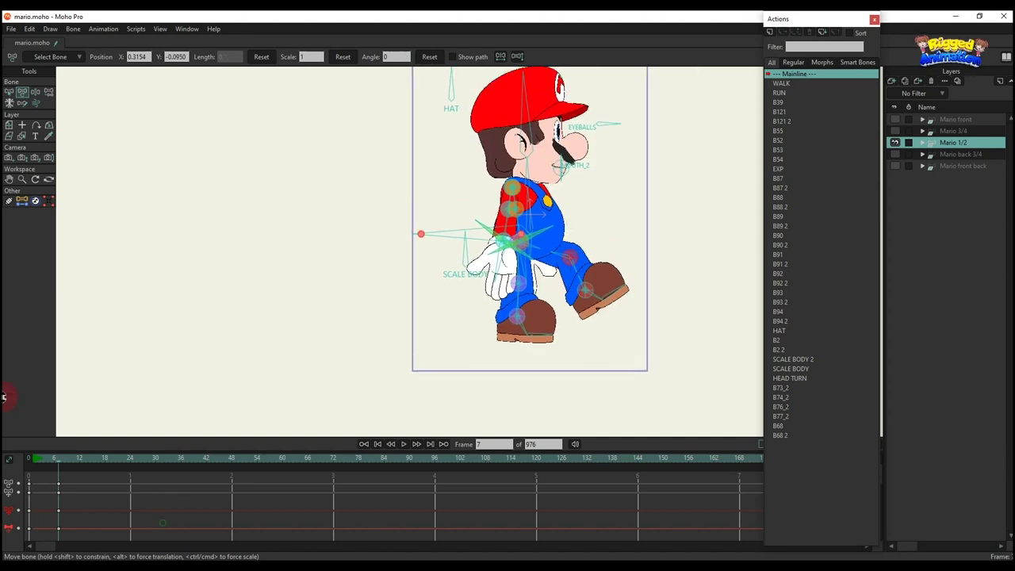
key("ctrl+z")
left_click(668, 168)
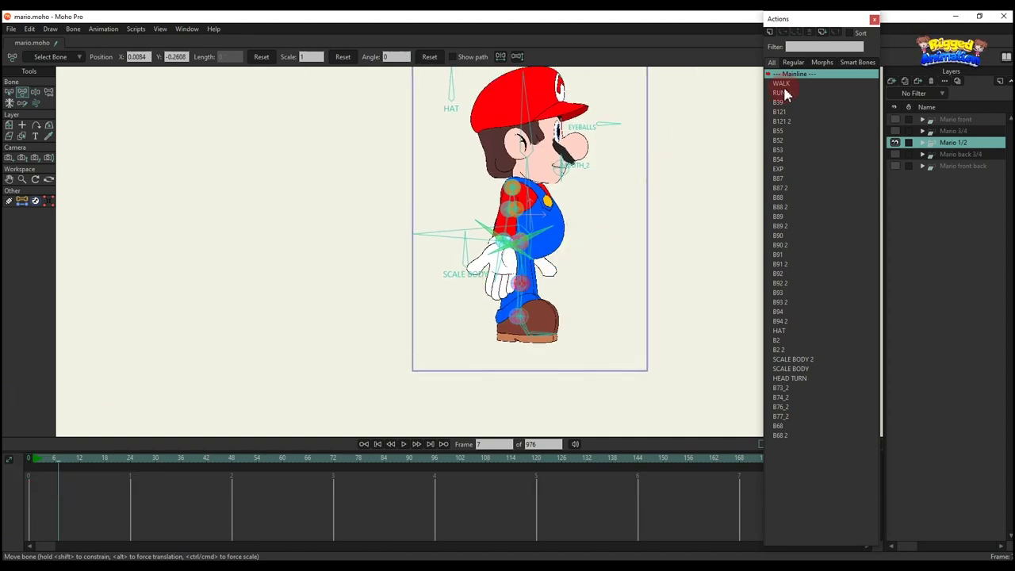
- Insert the WALK action at frame 7 and the RUN action at about frame 74, playing back each cycle
left_click(782, 84)
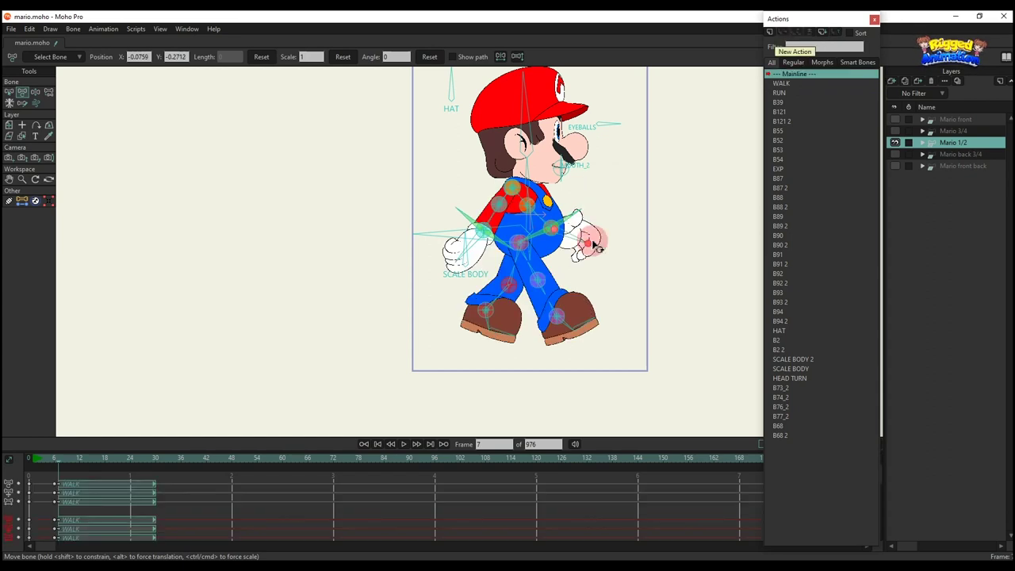
key("space")
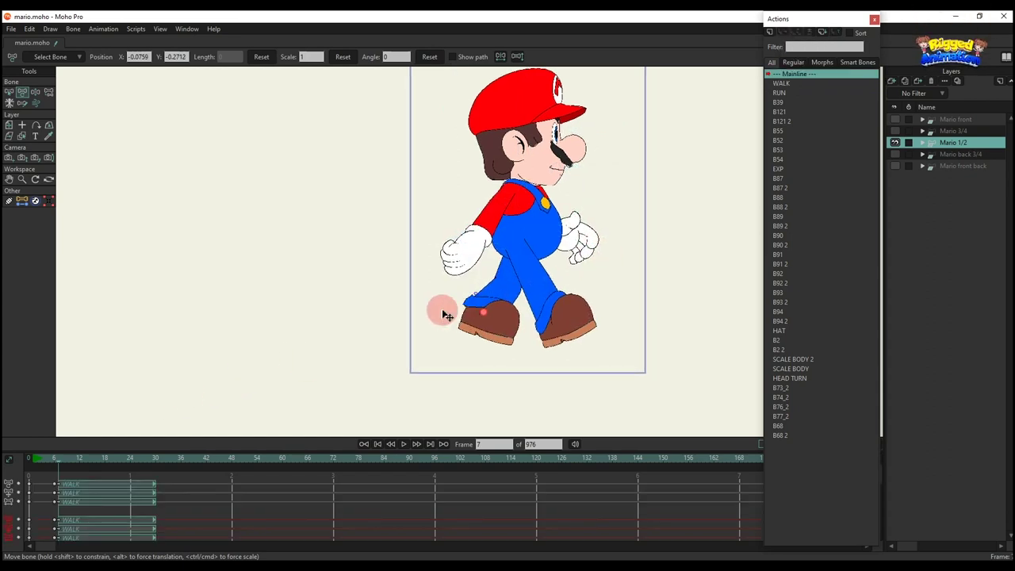
left_click_drag(579, 264, 498, 302)
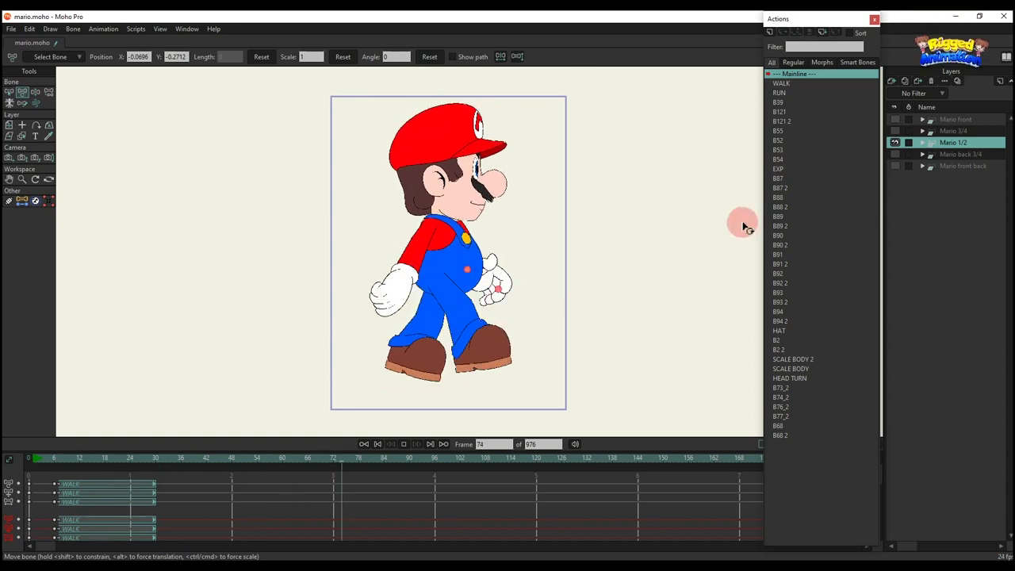
left_click(785, 93)
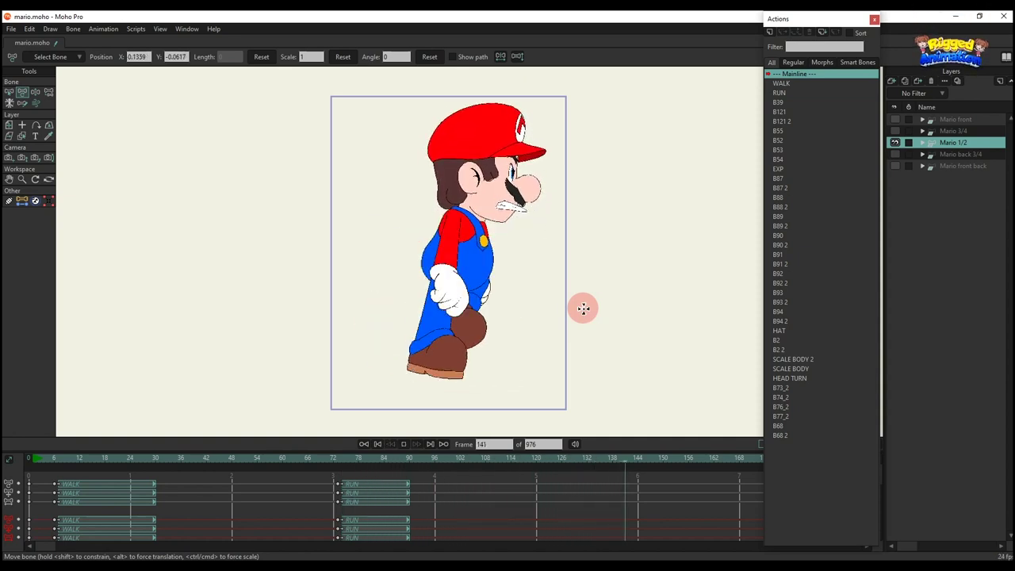
key("space")
- Delete all WALK and RUN action clips from the timeline and go to frame 5
scroll(381, 519, "down", 3)
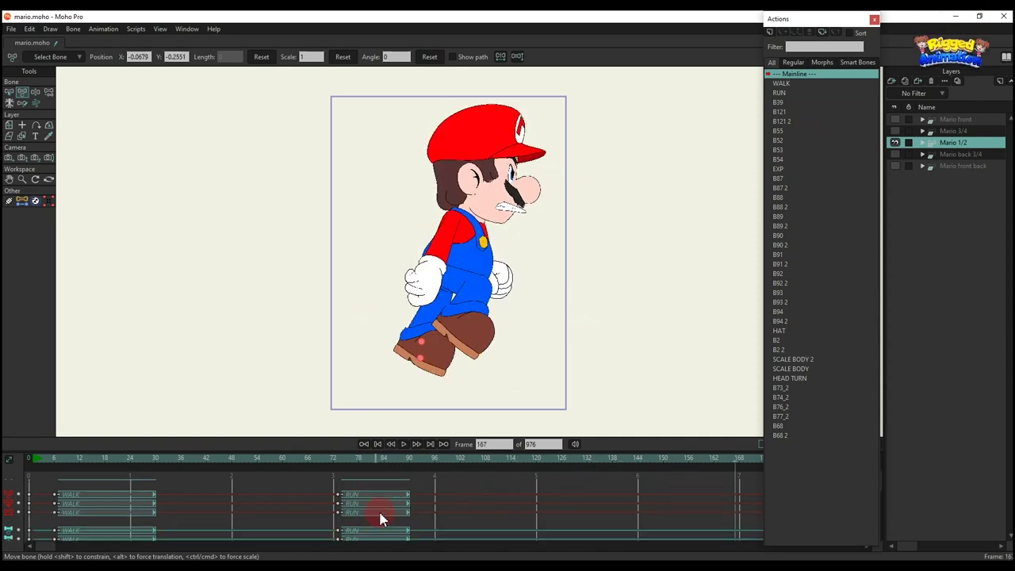
scroll(475, 534, "up", 4)
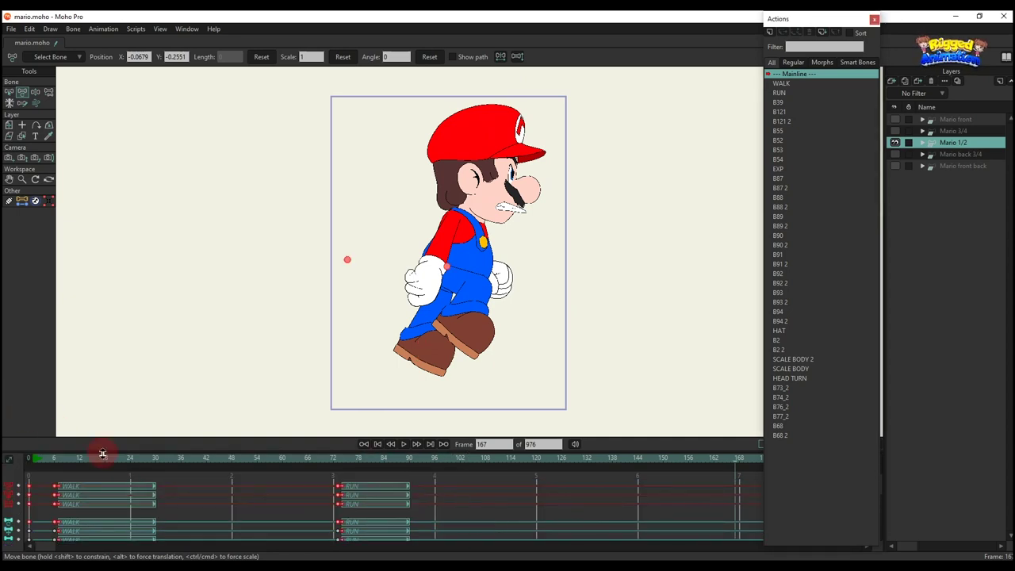
left_click(52, 462)
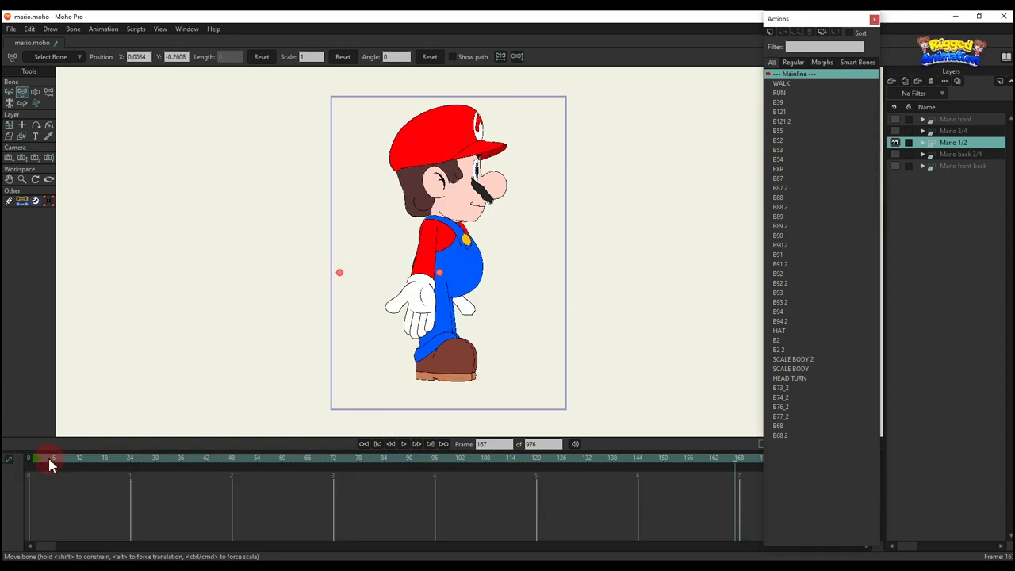
left_click(123, 424)
- Hide the Mario 1/2 layer, then show and select the Mario back 3/4 layer
left_click(894, 142)
left_click(894, 154)
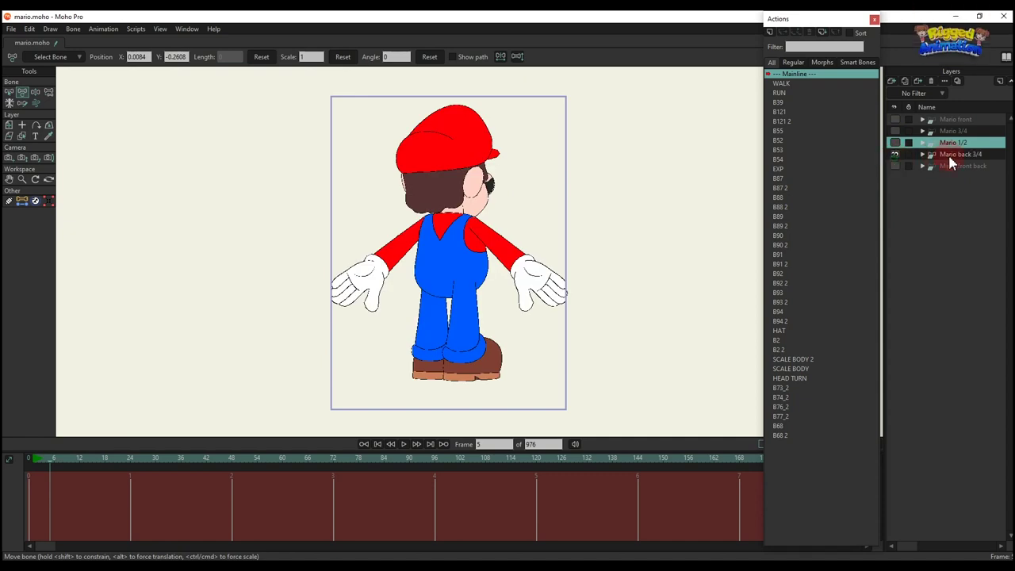
left_click(947, 154)
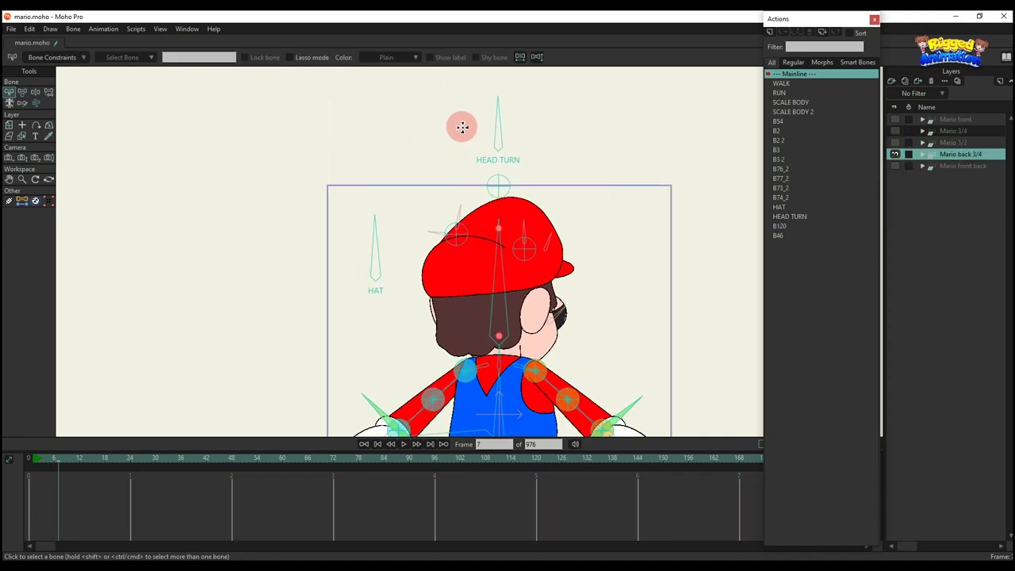
- Rotate the HEAD TURN bone and the HAT bone at frame 7 to test the head turn and remove the hat
left_click_drag(462, 125, 457, 187)
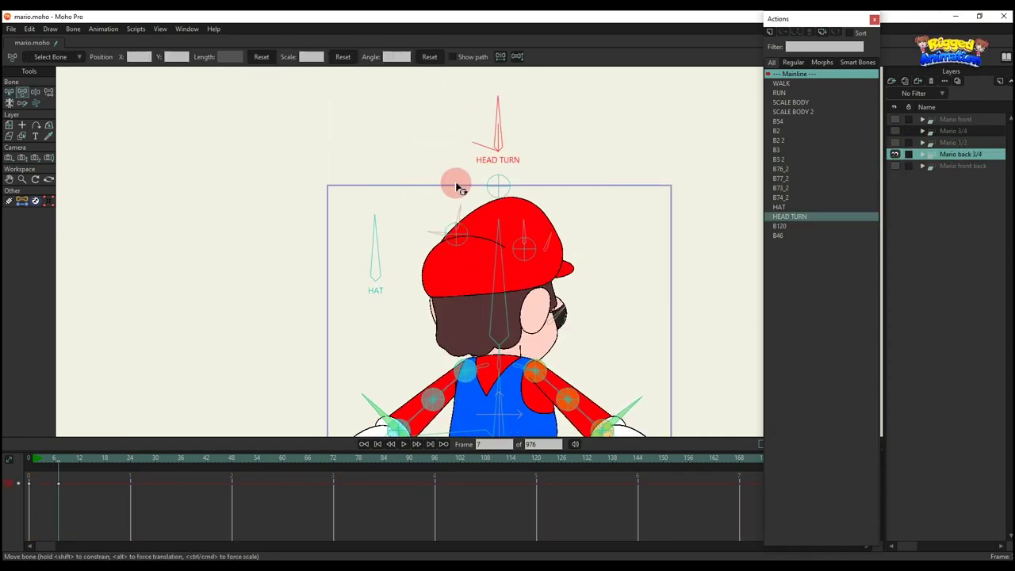
left_click_drag(369, 230, 274, 350)
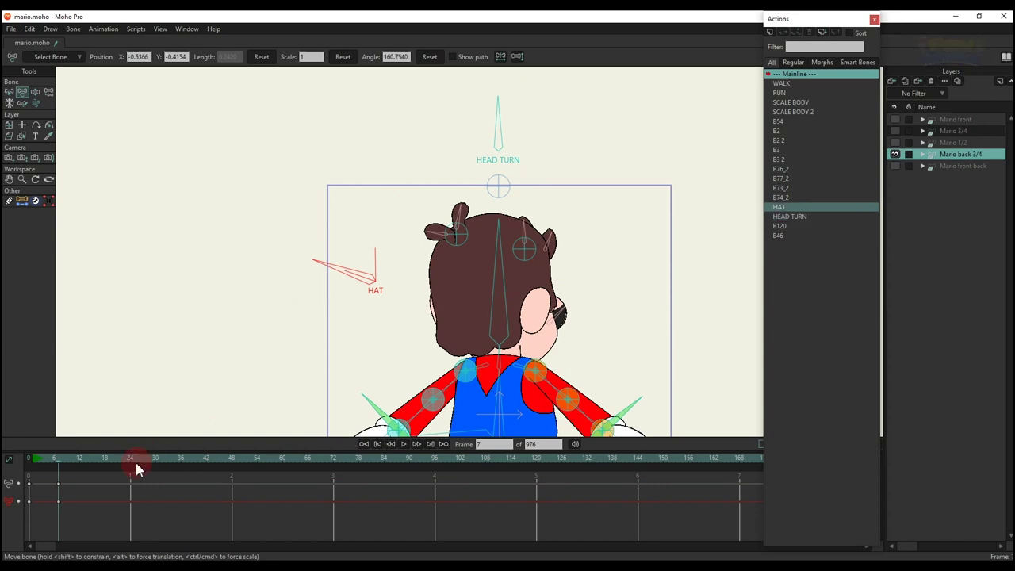
- Shift the body sideways at frame 15 and play the animation from frame 6
left_click(93, 458)
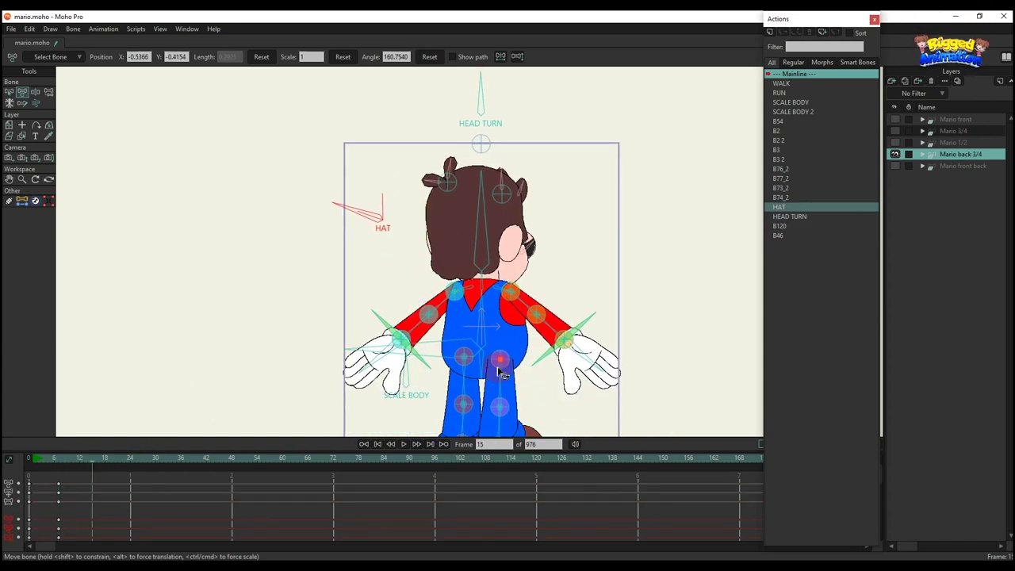
left_click_drag(448, 355, 353, 364)
left_click(53, 460)
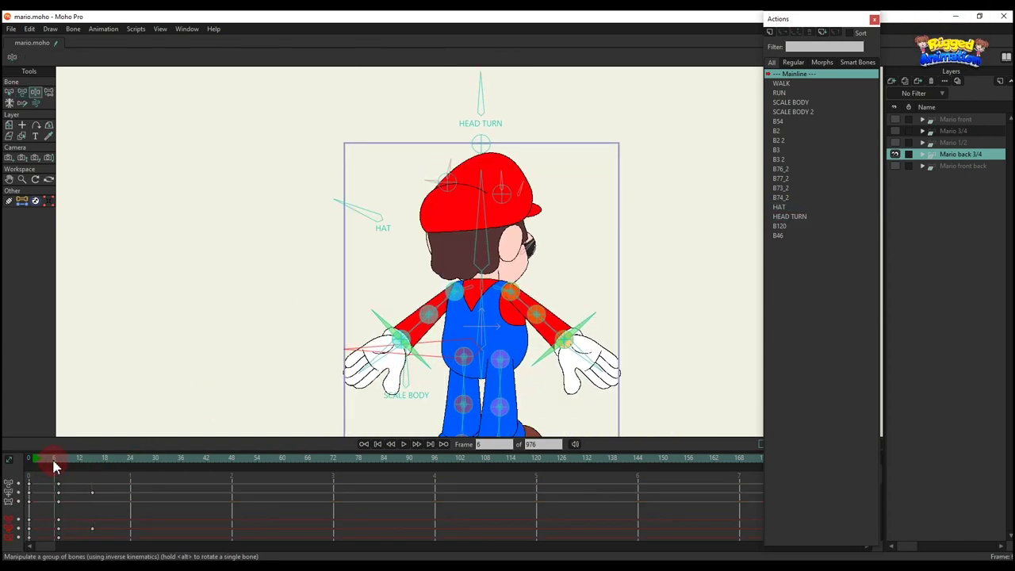
key("space")
key("space")
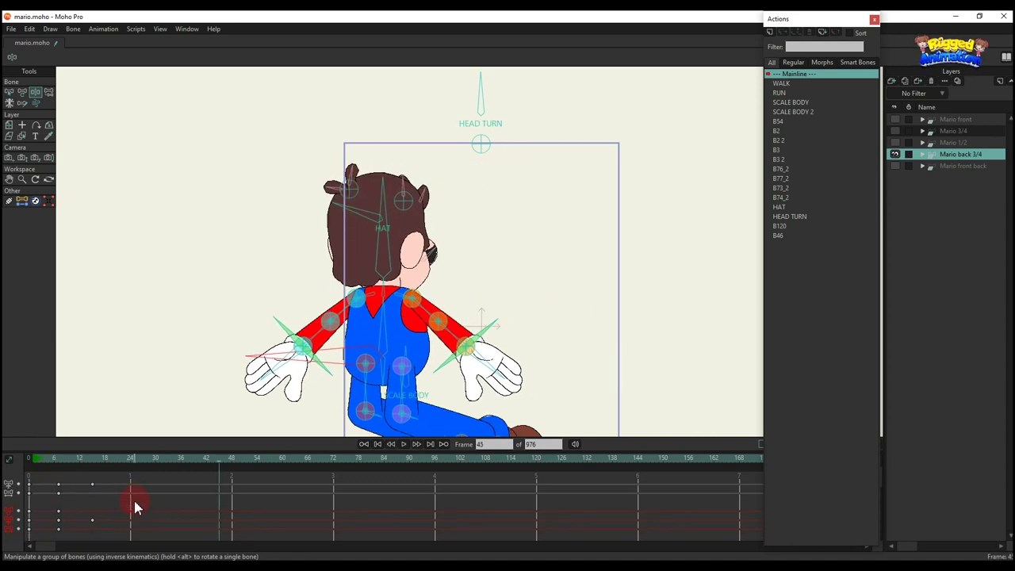
- Delete all keyframes of the back three-quarter view and return to frame 7
left_click_drag(154, 514, 5, 356)
key("Delete")
left_click(58, 461)
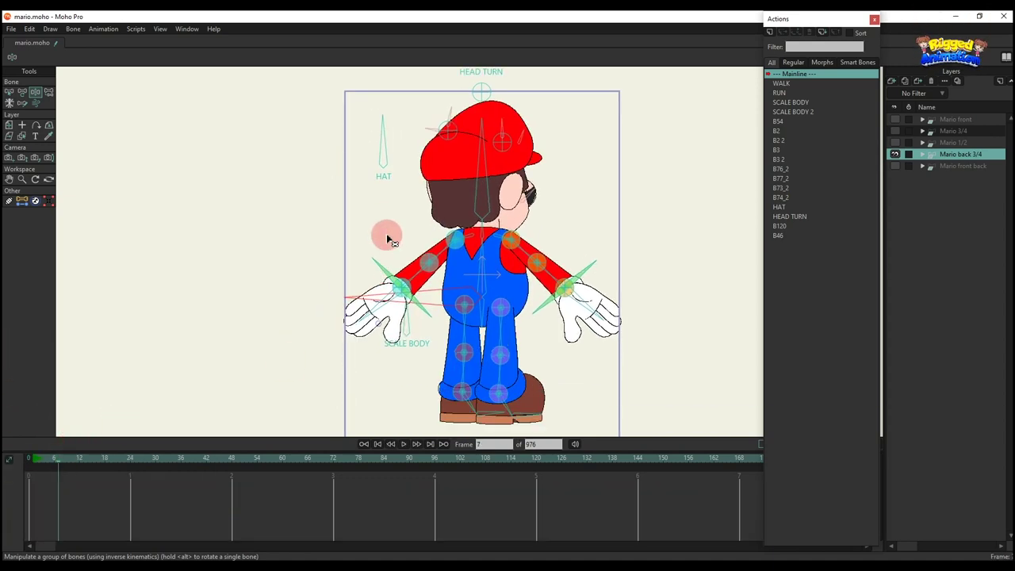
- Tilt the head and neck bones slightly in the back three-quarter view, and delete the keyframes
key("t")
left_click_drag(474, 192, 458, 194)
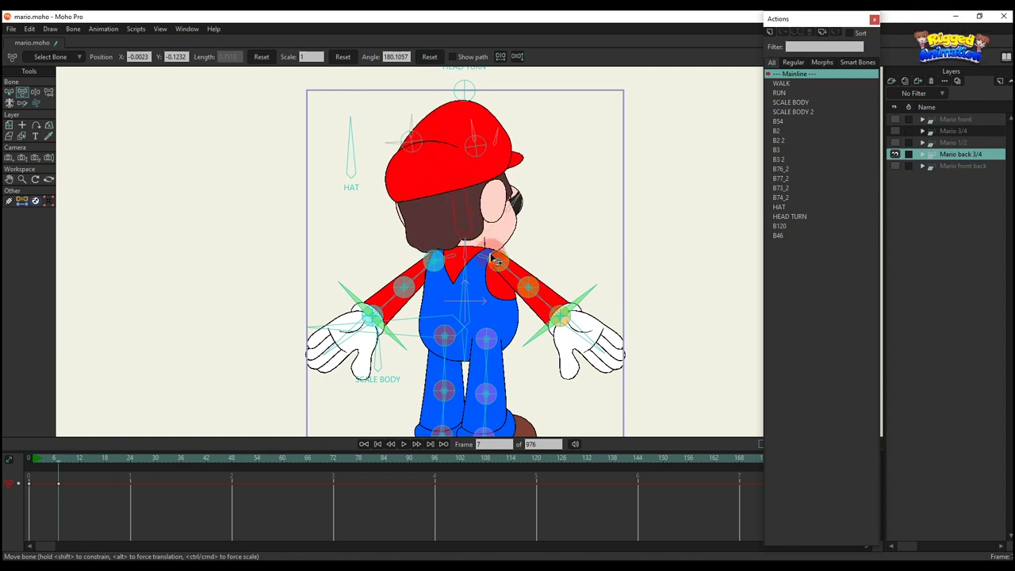
scroll(487, 250, "up", 2)
mouse_move(466, 240)
left_mouse_down()
mouse_move(456, 246)
mouse_move(472, 245)
left_mouse_up()
left_click_drag(121, 524, 4, 391)
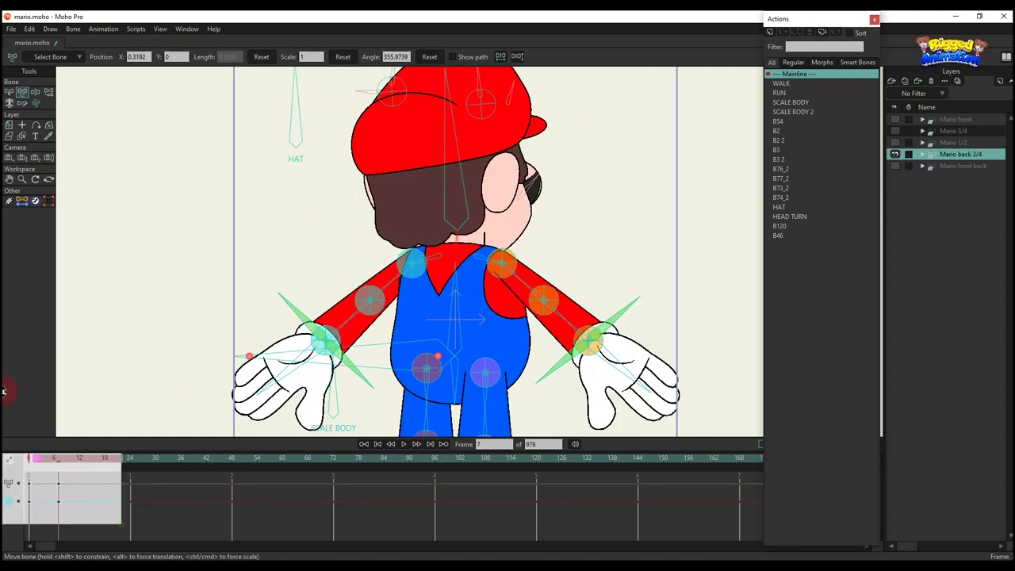
key("Delete")
- Rotate both shoulder bones at frame 7 in the back three-quarter view, and delete their keyframes
scroll(410, 265, "up", 2)
left_click_drag(435, 262, 434, 244)
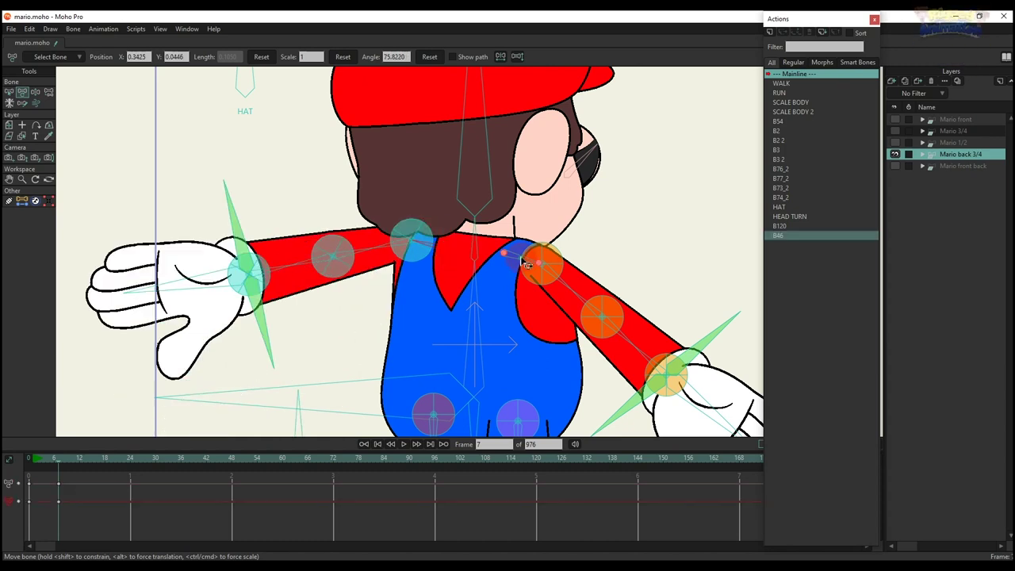
left_click_drag(522, 262, 520, 245)
scroll(501, 248, "down", 3)
scroll(465, 230, "up", 1)
mouse_move(447, 230)
left_mouse_down()
mouse_move(441, 249)
mouse_move(441, 238)
left_mouse_up()
left_click_drag(91, 513, 40, 342)
key("Delete")
- Adjust the shoulder bones again and raise the left arm into a bent-elbow pose at frame 7
scroll(401, 248, "up", 2)
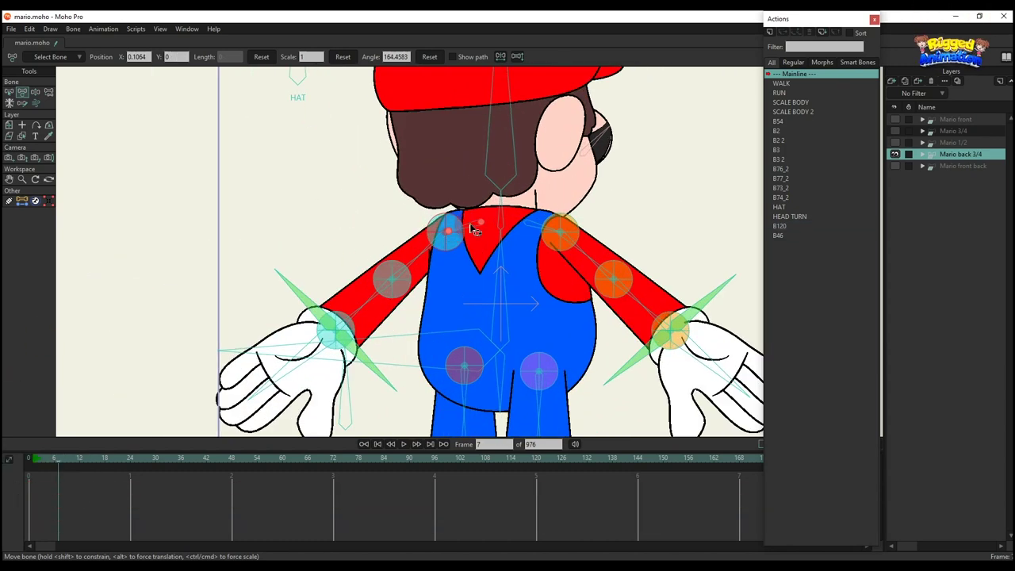
left_click_drag(458, 227, 471, 239)
mouse_move(541, 227)
left_mouse_down()
mouse_move(544, 217)
mouse_move(542, 227)
left_mouse_up()
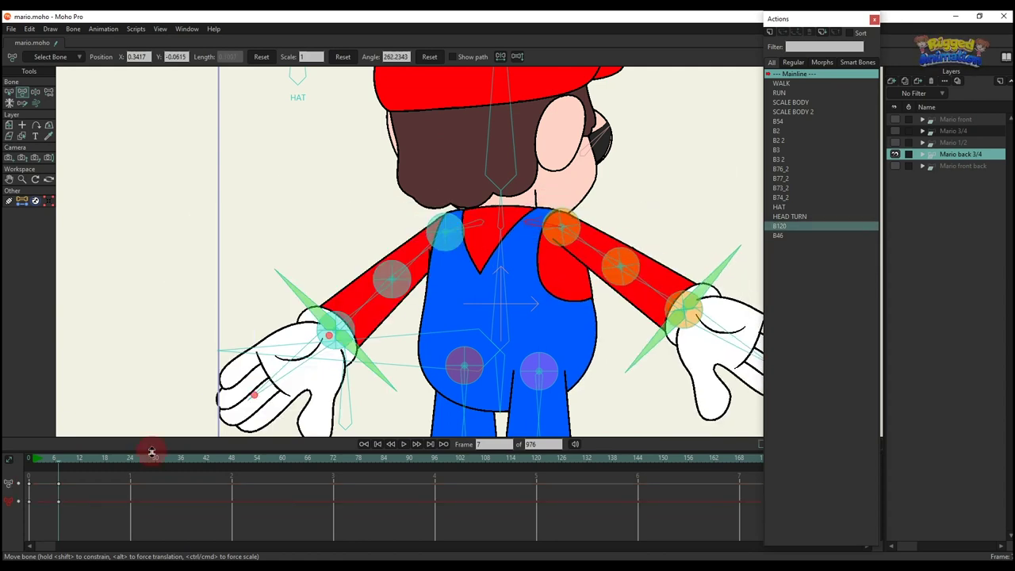
left_click_drag(392, 277, 171, 176)
left_click_drag(268, 187, 409, 271)
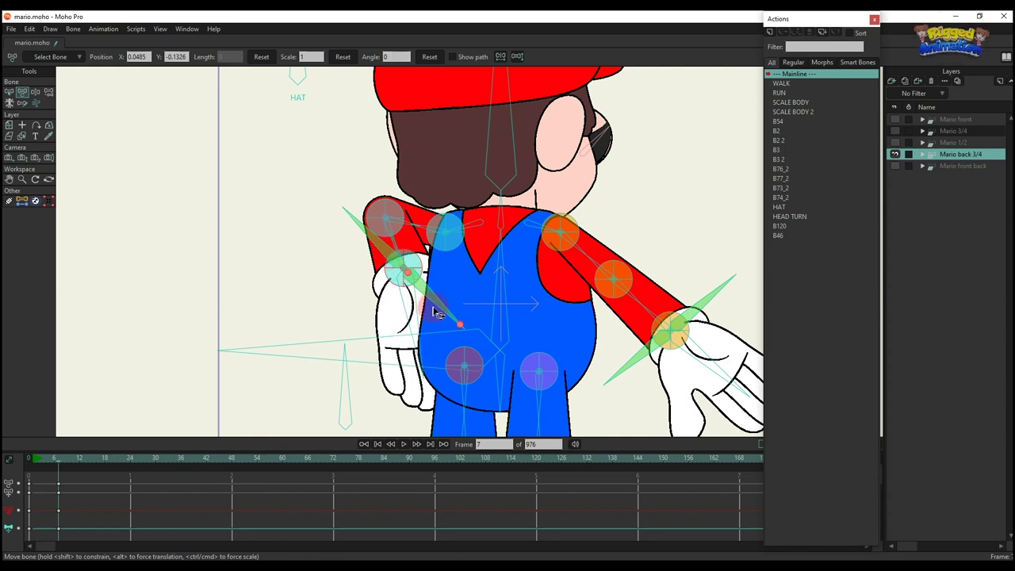
- Rotate the left wrist's green control bones to switch between the hand shapes
left_click(363, 232)
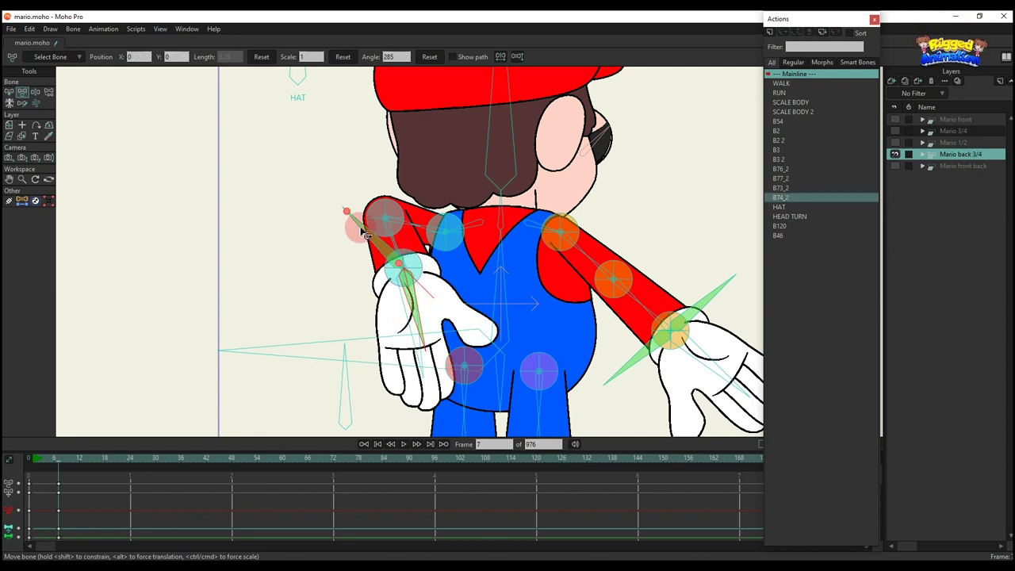
left_click_drag(344, 361, 504, 244)
left_click_drag(367, 129, 385, 281)
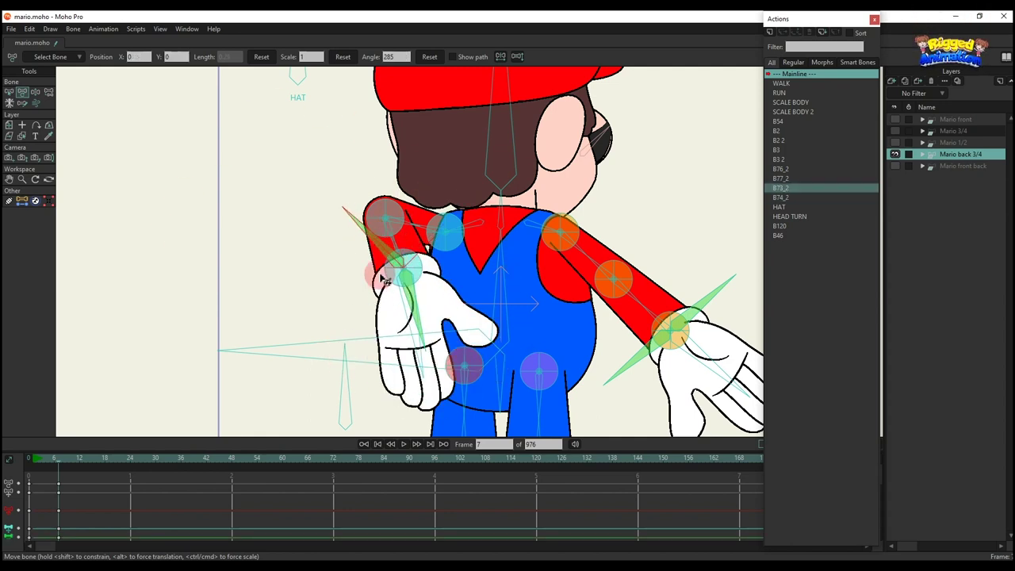
left_click_drag(419, 315, 425, 253)
- Raise and bend the right arm, and rotate the right wrist's control bones to test the hand shapes
scroll(476, 269, "down", 2)
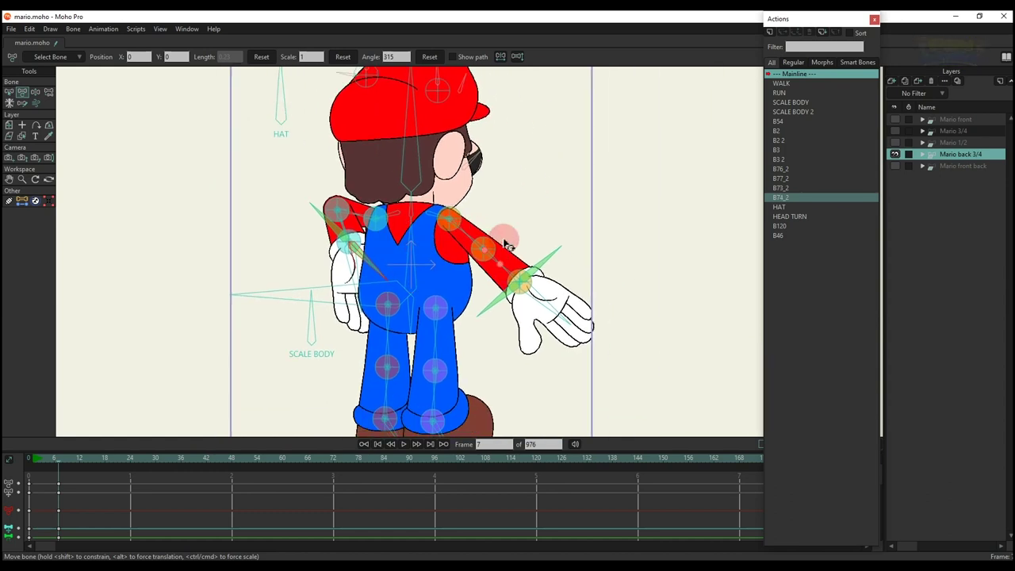
left_click_drag(498, 246, 537, 203)
scroll(584, 226, "up", 2)
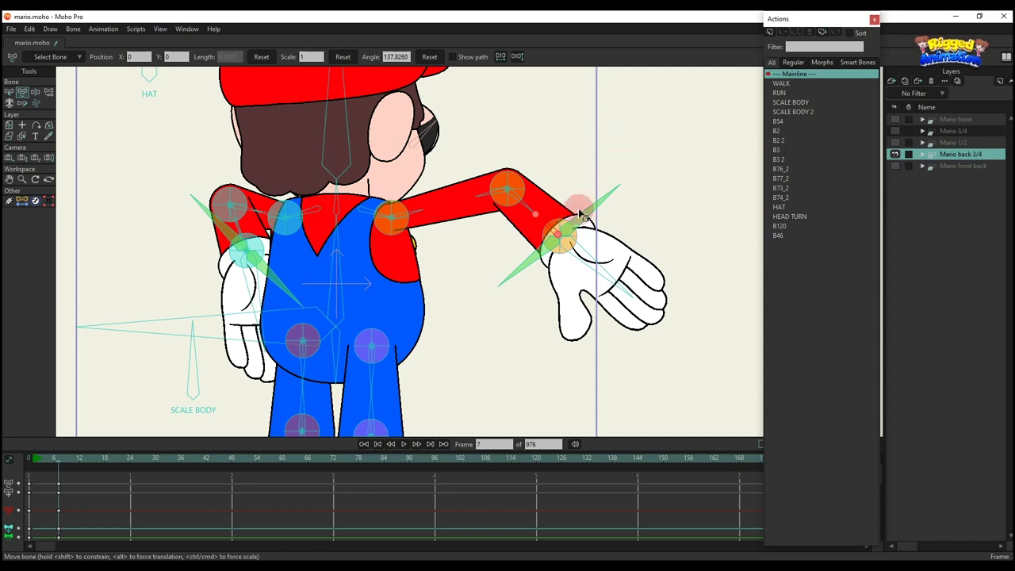
key("ctrl+z")
left_click(561, 219)
left_click_drag(612, 151, 337, 277)
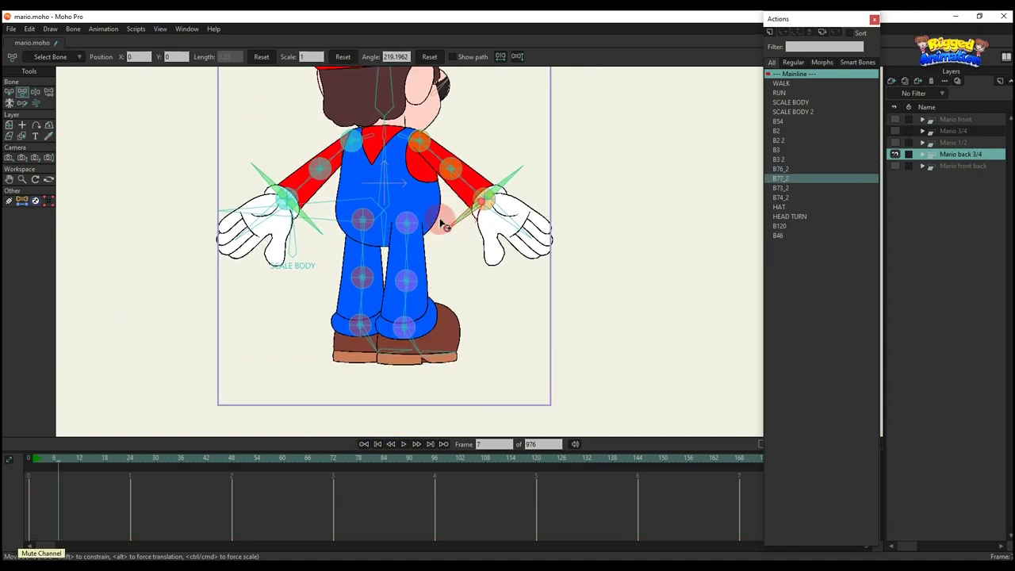
- Tilt the torso and hip bones slightly at frame 7, and delete the resulting keyframes
scroll(406, 218, "up", 1)
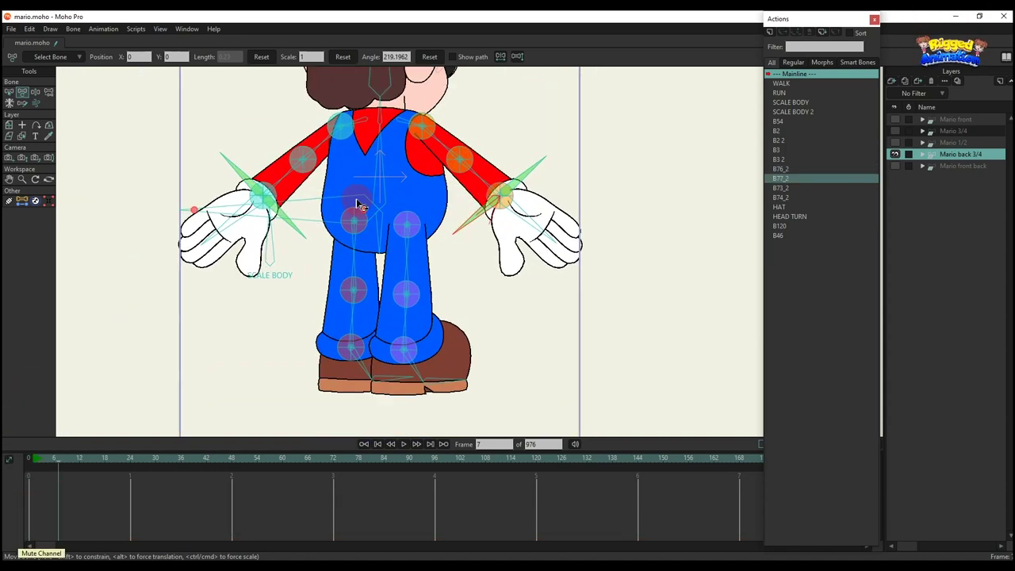
left_click_drag(374, 181, 386, 144)
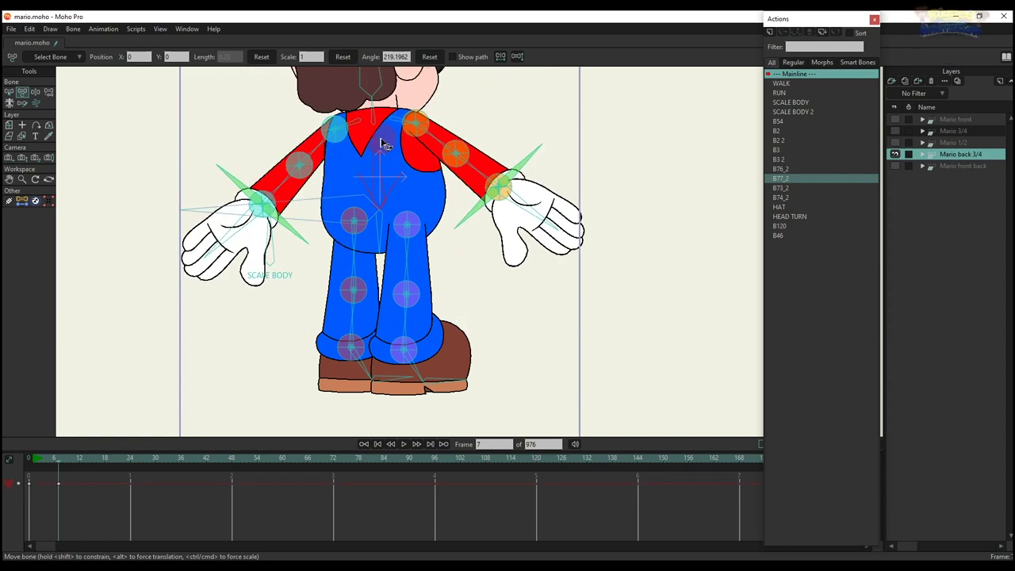
left_click(429, 56)
left_click_drag(386, 219, 410, 235)
left_click(205, 408)
left_click_drag(138, 507, 46, 474)
key("Delete")
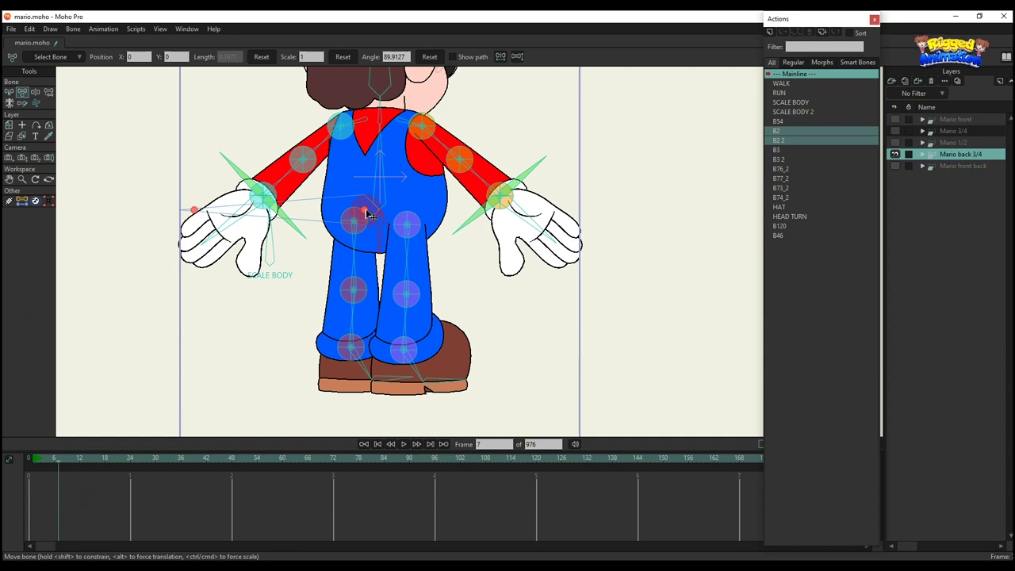
- Raise the whole body, bend both knees sideways with the feet planted, and delete the keyframes
left_click_drag(368, 214, 379, 184)
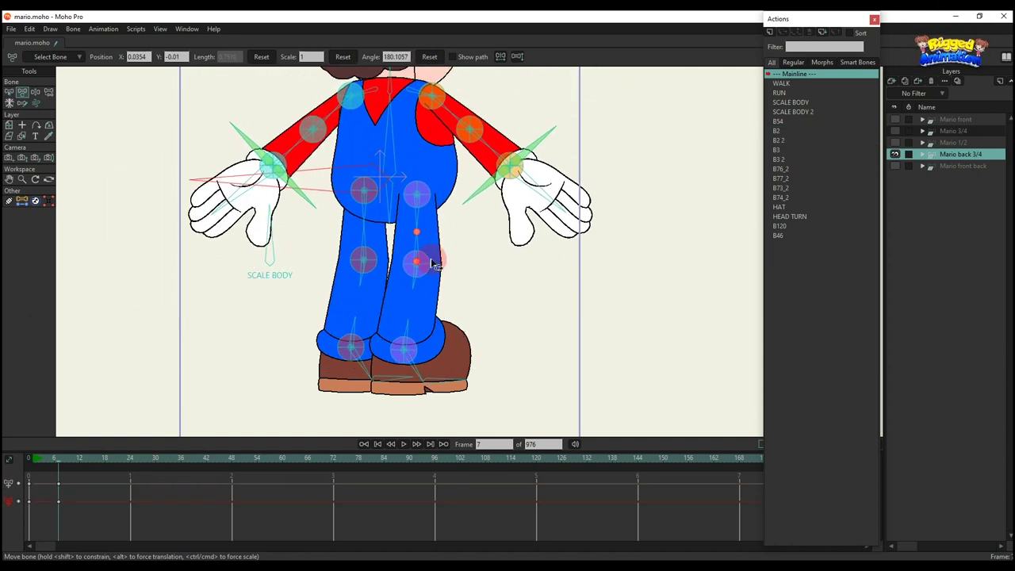
left_click_drag(435, 264, 482, 287)
left_click(369, 266)
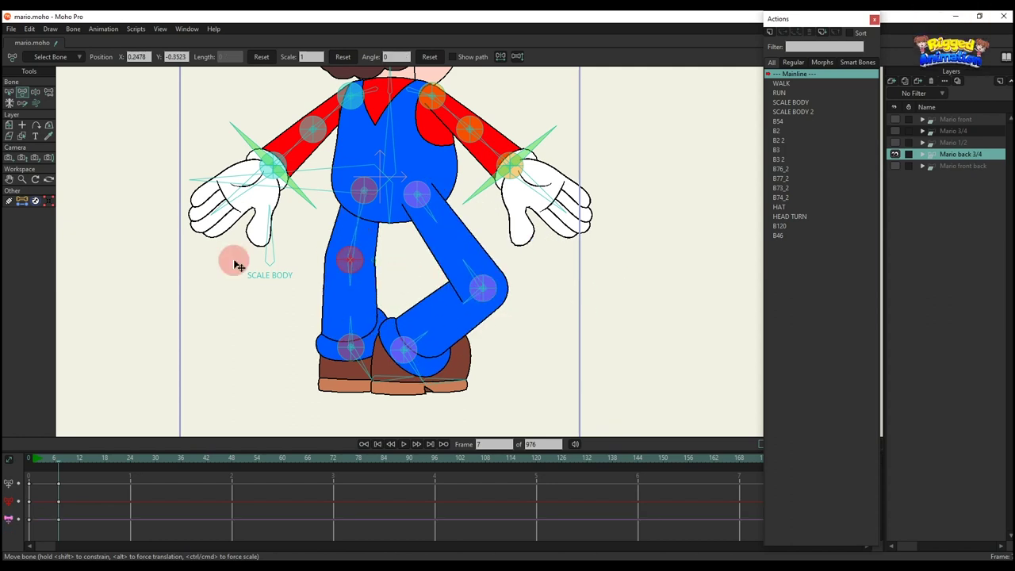
left_click_drag(236, 264, 385, 277)
left_click_drag(121, 510, 32, 337)
key("Delete")
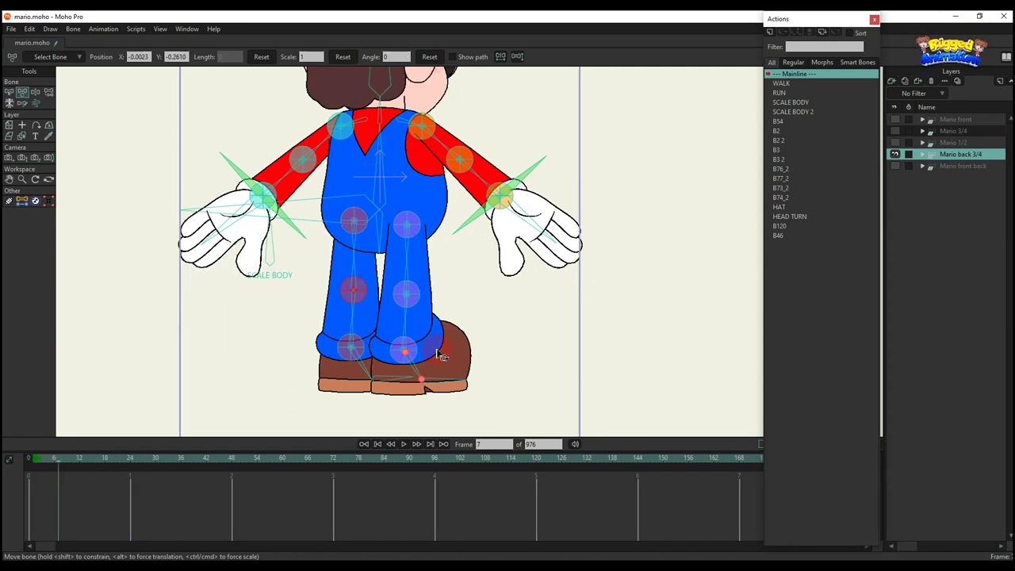
- Step the right foot outward, reposition its knee and bend the right arm, and delete the keyframes of this pose
scroll(441, 356, "up", 2)
left_click_drag(426, 322, 603, 325)
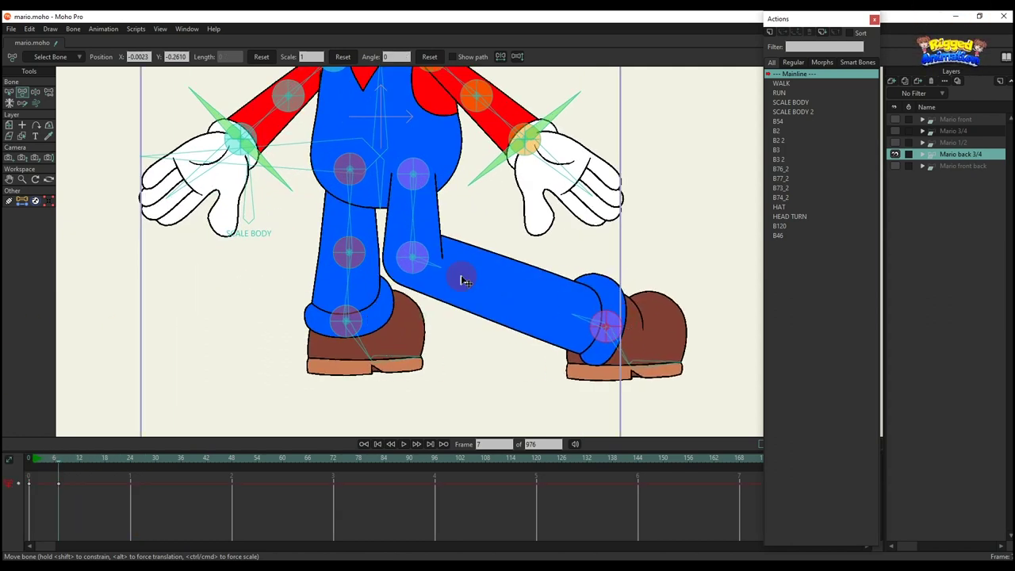
left_click_drag(515, 245, 611, 235)
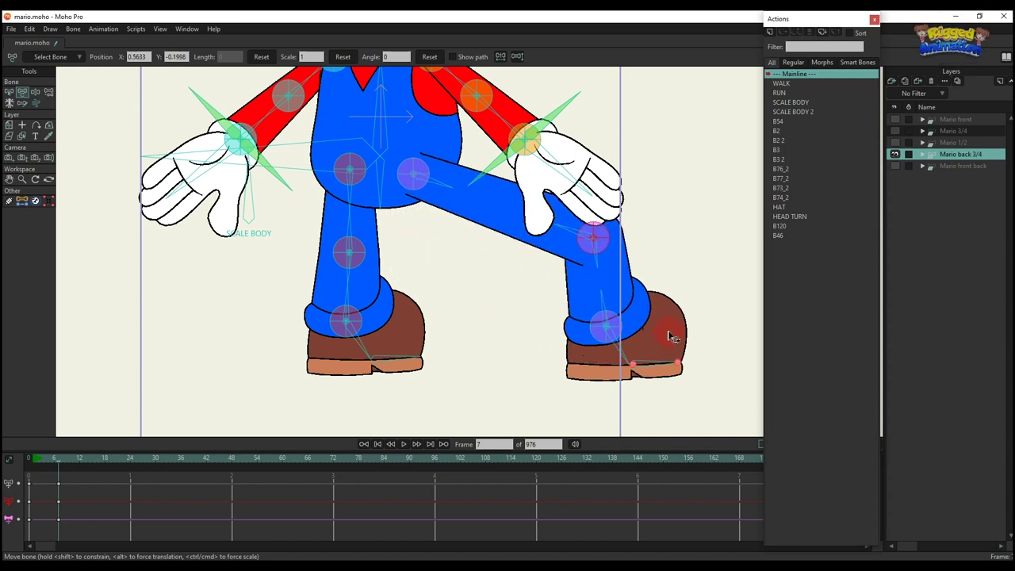
scroll(670, 336, "down", 2)
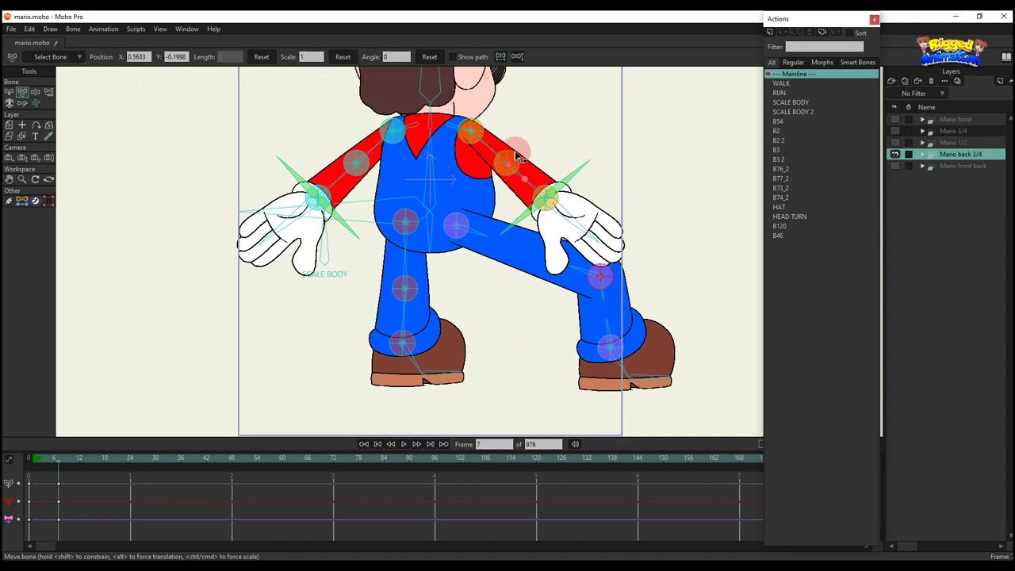
left_click_drag(516, 139, 571, 168)
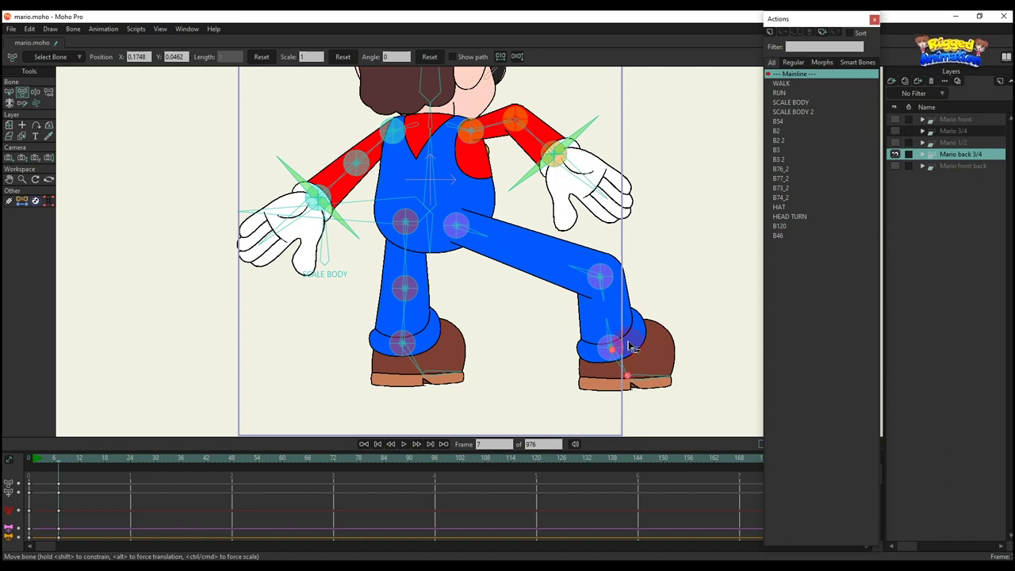
left_click_drag(627, 353, 505, 341)
left_click_drag(149, 520, 40, 478)
key("Delete")
- Insert the WALK action at frame 7 of the back three-quarter view and play the animation
scroll(370, 303, "down", 1)
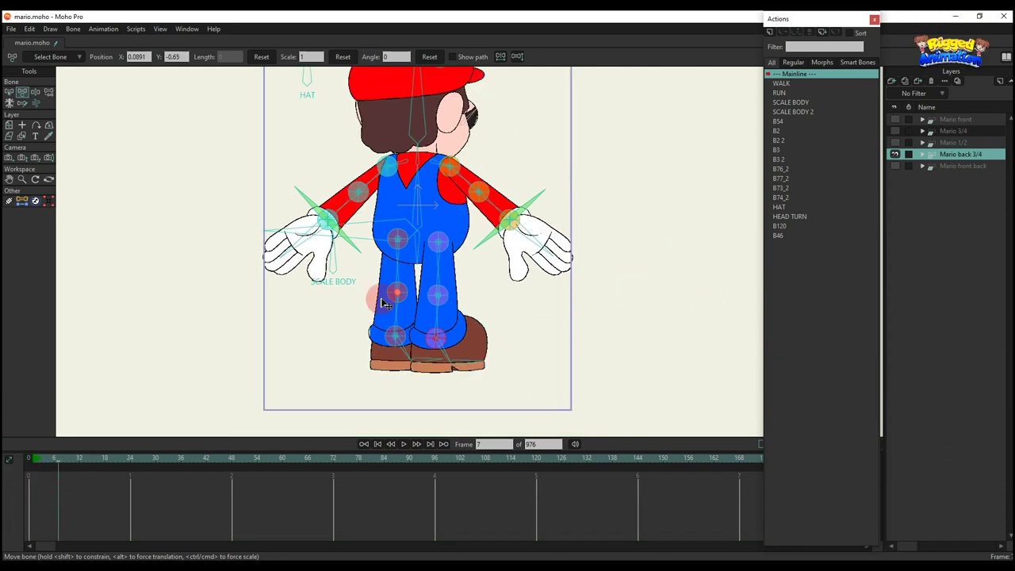
left_click_drag(396, 292, 426, 328)
scroll(427, 326, "up", 1)
left_click(786, 83)
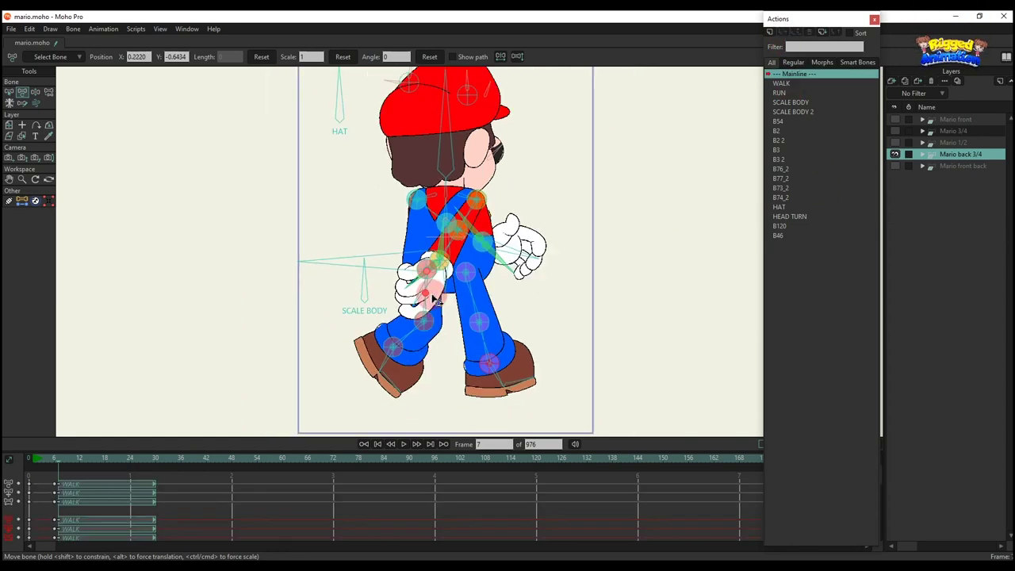
scroll(429, 285, "down", 1)
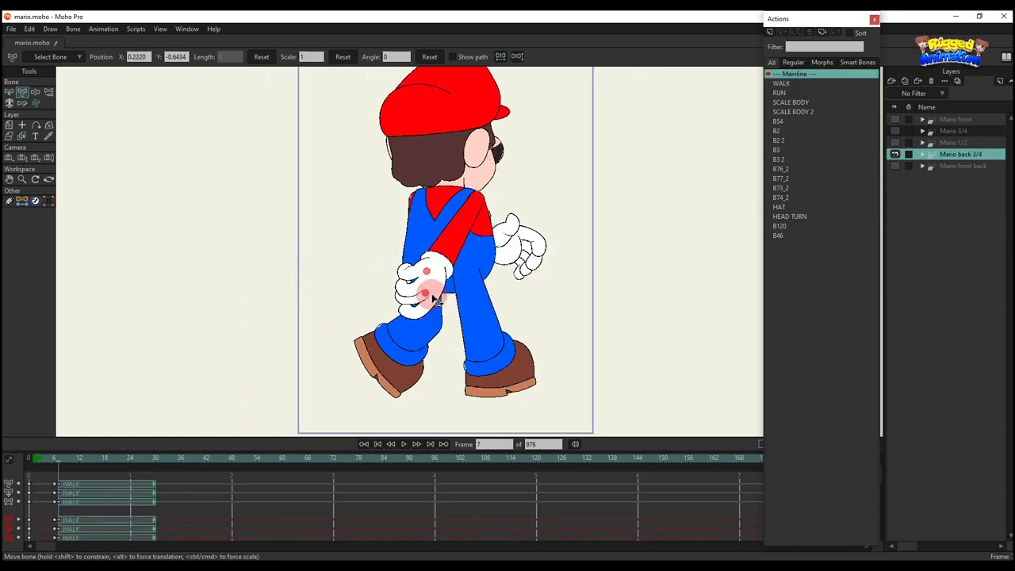
left_click_drag(524, 294, 495, 317)
key("space")
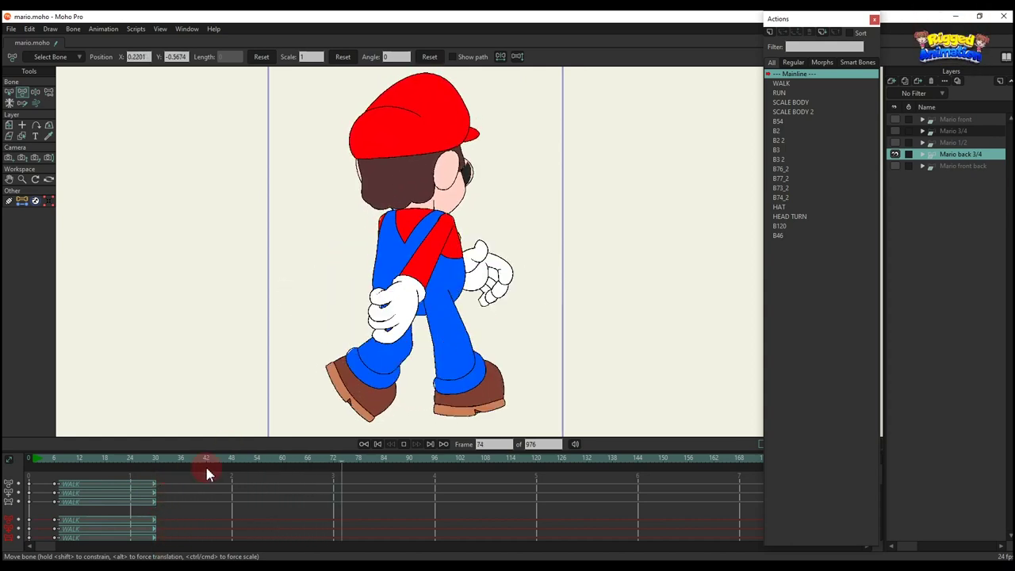
key("space")
- Insert the RUN action at frame 80 and play the animation
left_click(781, 93)
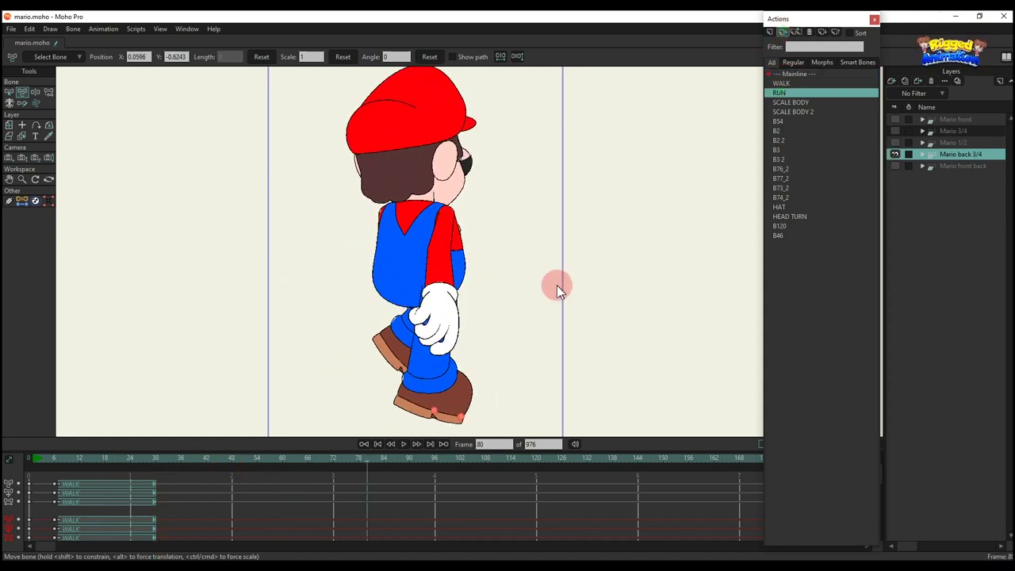
key("space")
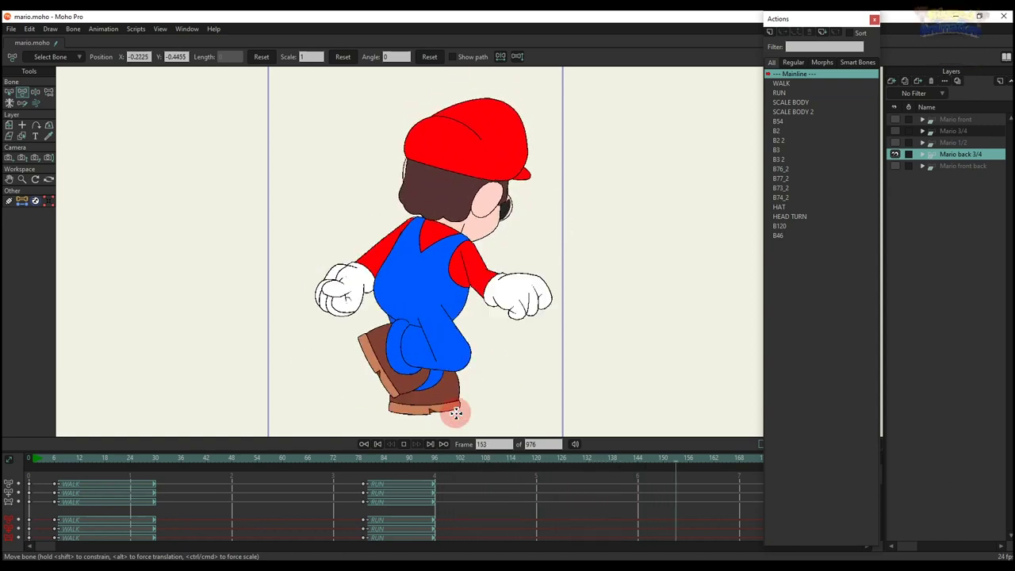
key("space")
- Delete all WALK and RUN action clips and keyframes from the back three-quarter view's timeline
scroll(435, 517, "down", 2)
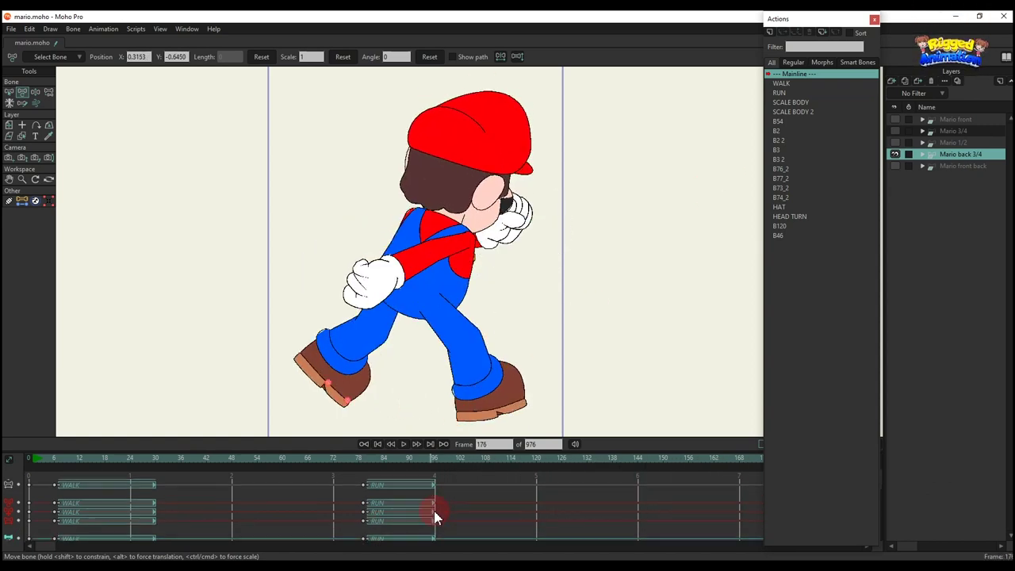
scroll(457, 518, "up", 1)
scroll(491, 525, "down", 1)
left_click_drag(512, 521, 3, 263)
scroll(123, 482, "down", 1)
key("Delete")
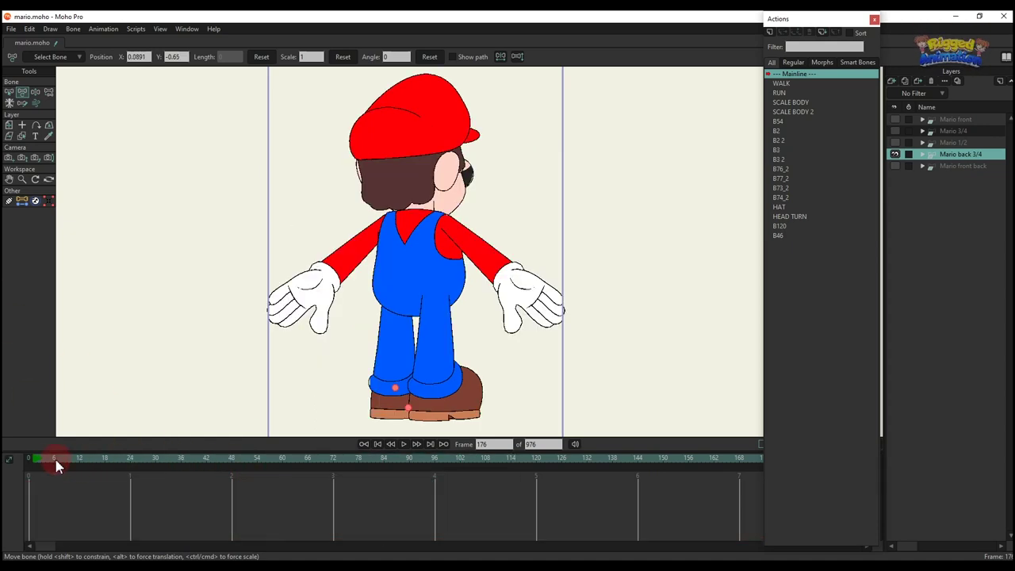
- Hide the Mario back 3/4 layer, then show and select the Mario front back layer at frame 6
left_click(894, 154)
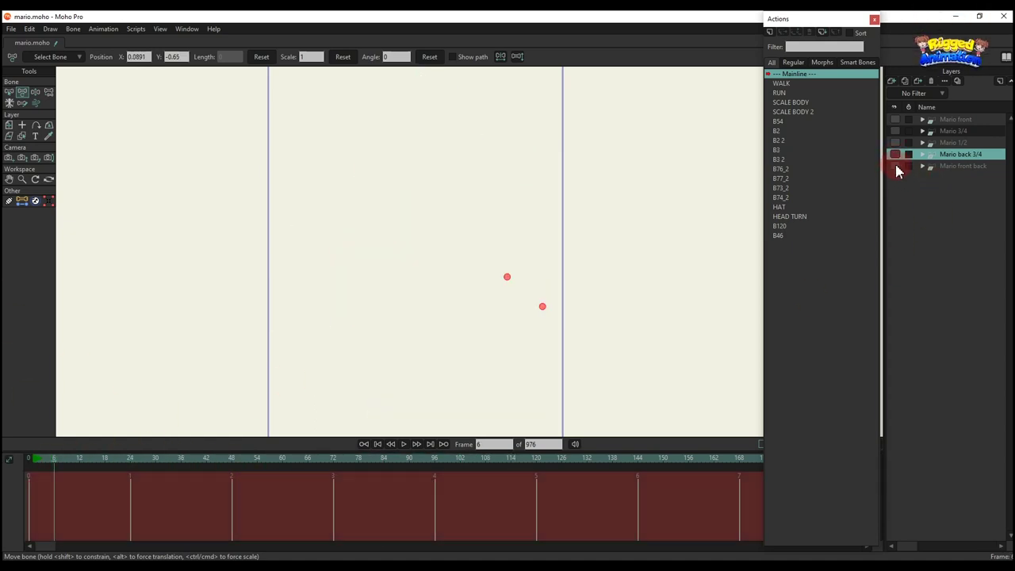
left_click(895, 166)
left_click(963, 164)
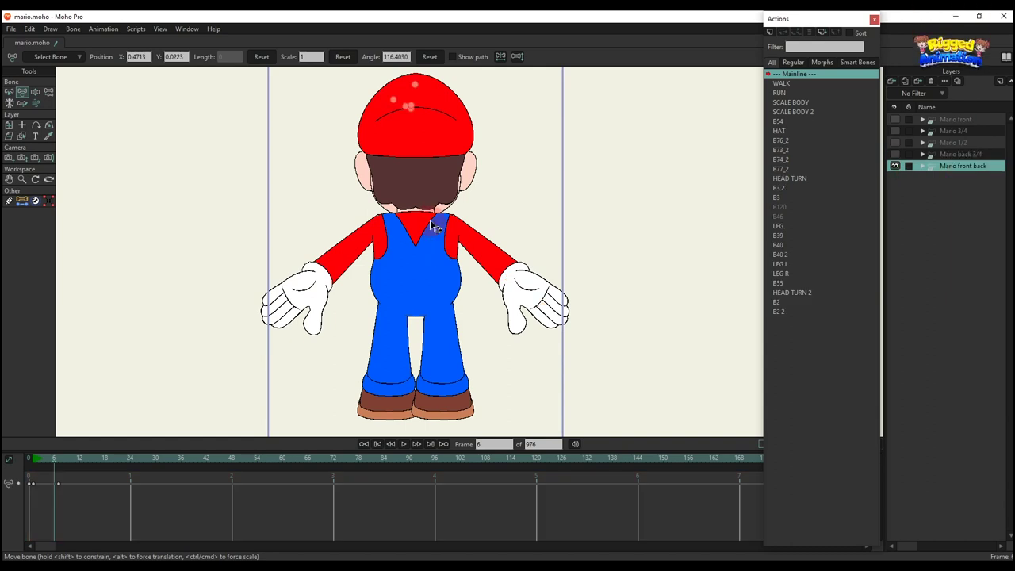
- Nudge a bone near the neck of Mario front back and clear the layer's keyframes
mouse_move(431, 226)
left_mouse_down()
mouse_move(453, 245)
mouse_move(438, 236)
left_mouse_up()
scroll(438, 226, "down", 2)
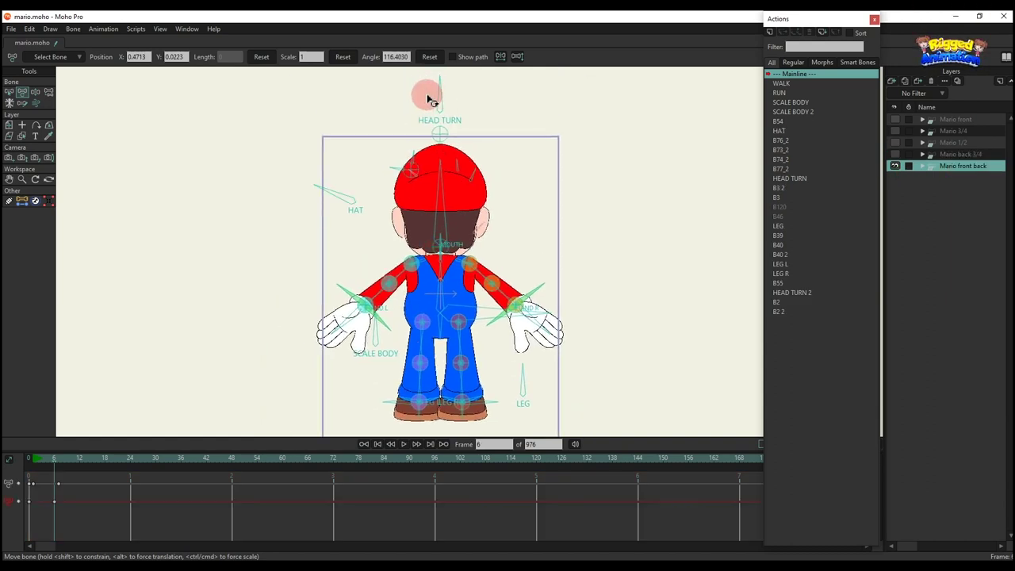
key("ctrl+z")
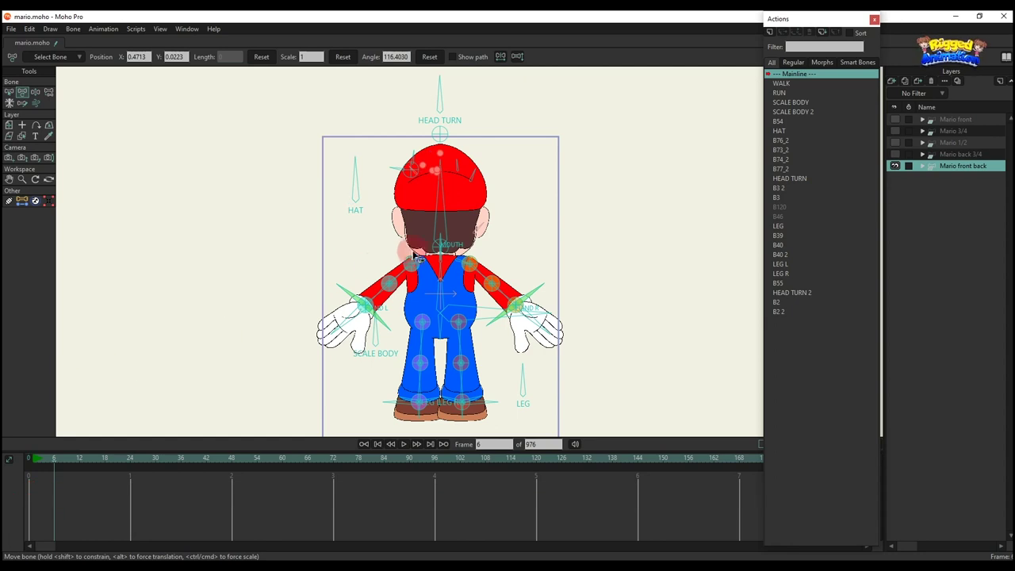
- Rotate the HEAD TURN and HAT bones to turn the head and remove the hat, and delete the keyframes
left_click(555, 231)
left_click_drag(420, 110, 548, 156)
left_click_drag(325, 197, 242, 240)
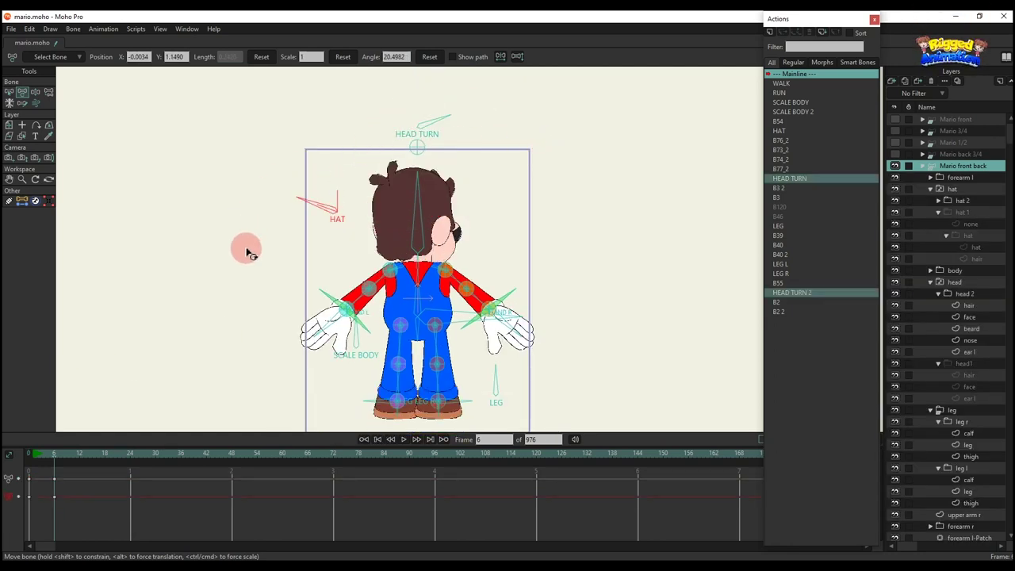
left_click_drag(434, 121, 555, 158)
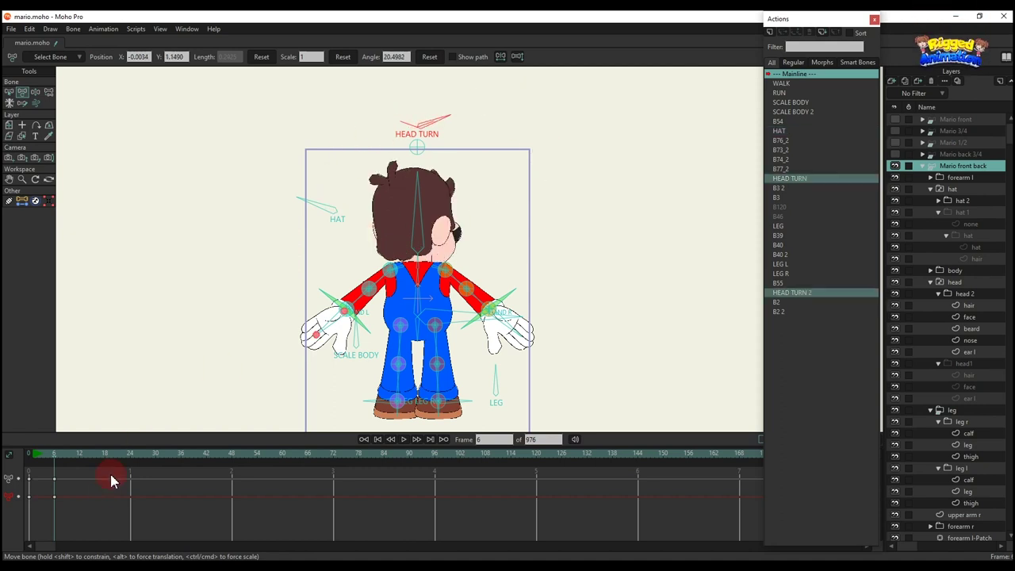
key("Delete")
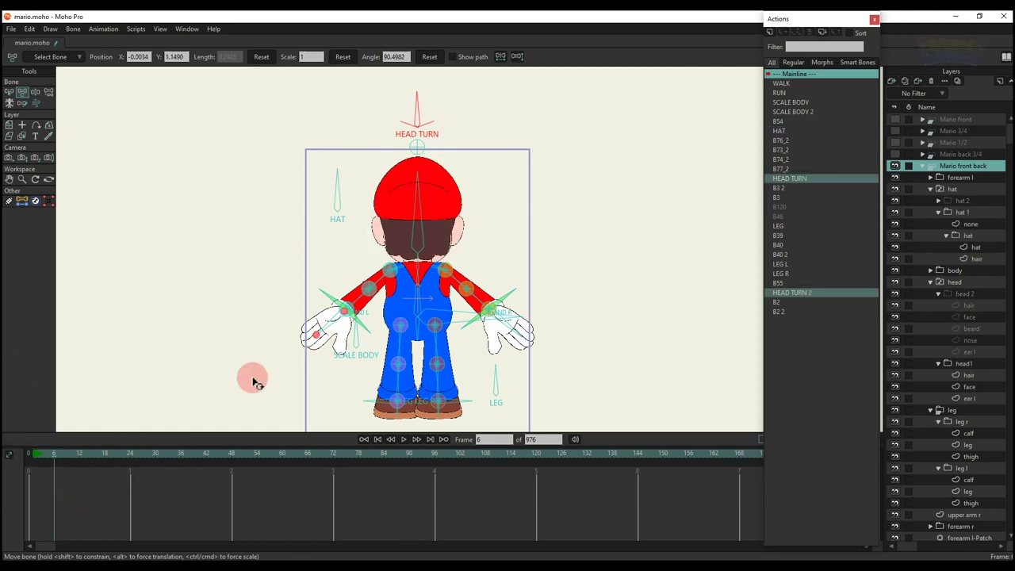
- Rotate the SCALE BODY control bone to stretch the character, and delete the keyframes
scroll(375, 328, "up", 1)
left_click_drag(357, 333, 229, 349)
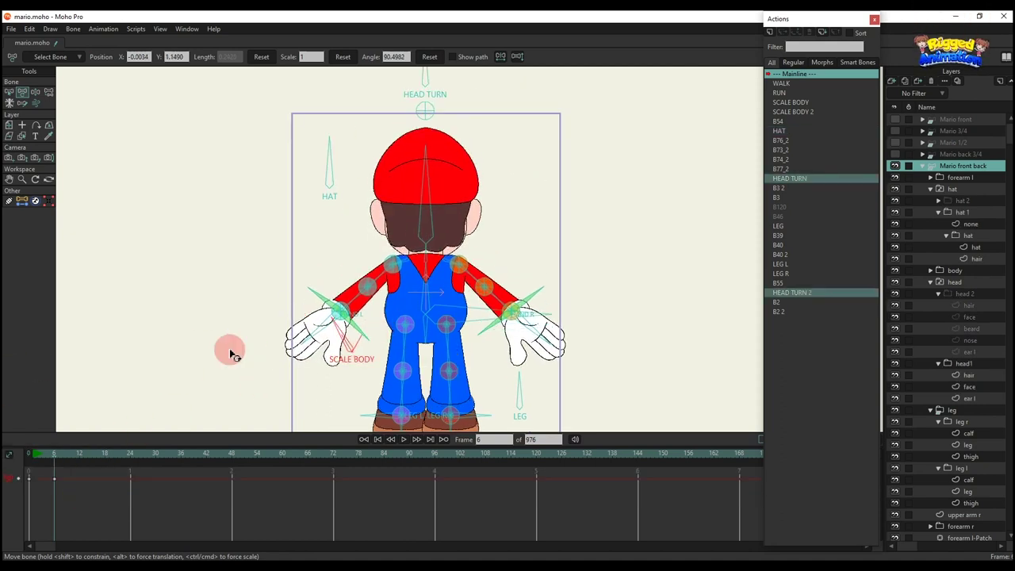
left_click_drag(88, 514, 19, 465)
key("Delete")
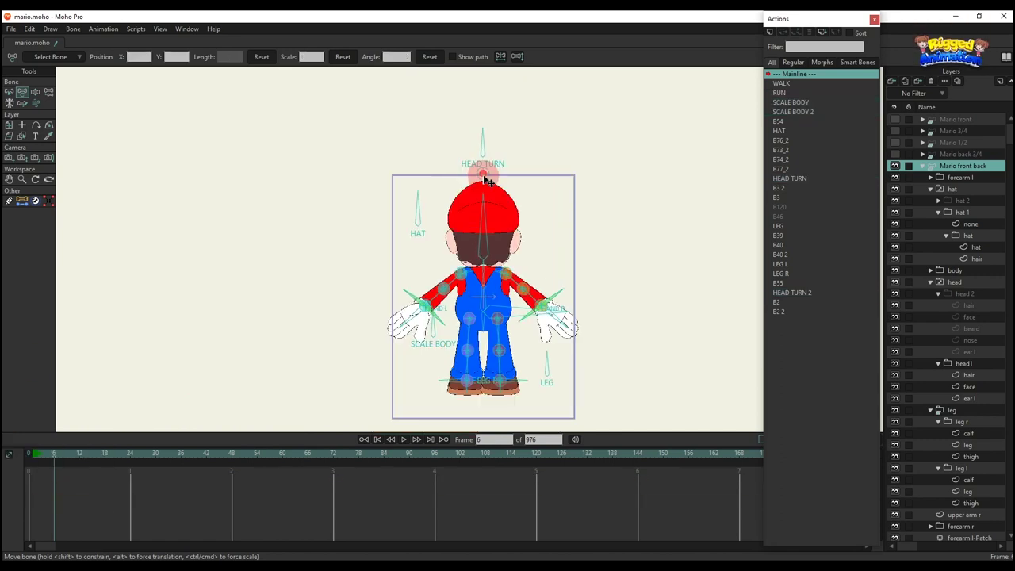
- Move the target bone above the head sideways to test the head's response, and delete the keyframes
left_click_drag(482, 173, 339, 184)
left_click_drag(102, 508, 16, 464)
key("Delete")
- Tilt the head with the head and neck bones, and delete the resulting keyframes
scroll(495, 268, "up", 2)
left_click_drag(480, 208, 458, 204)
left_click(458, 204)
scroll(469, 247, "up", 1)
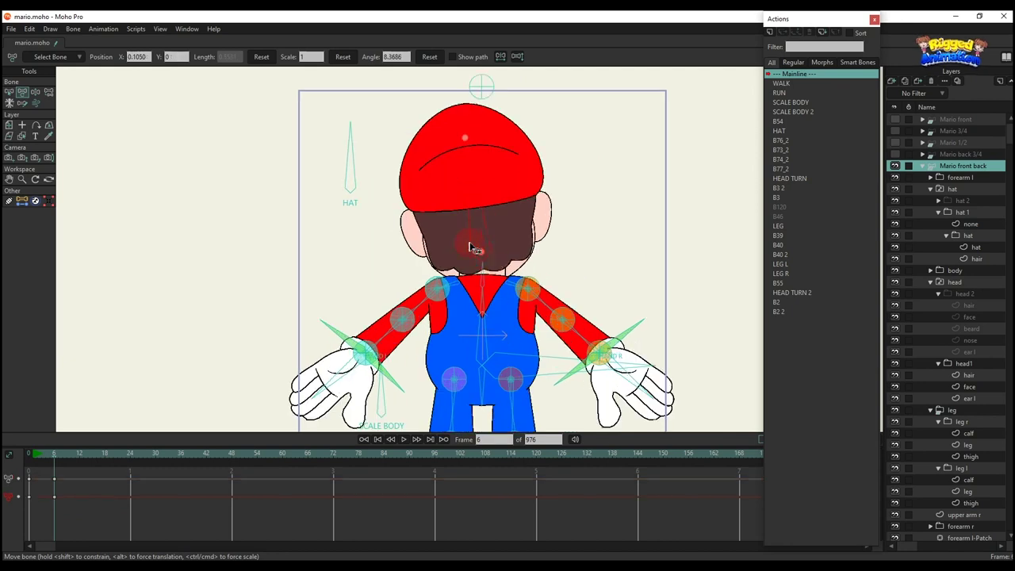
left_click_drag(493, 273, 493, 272)
left_click_drag(116, 495, 35, 475)
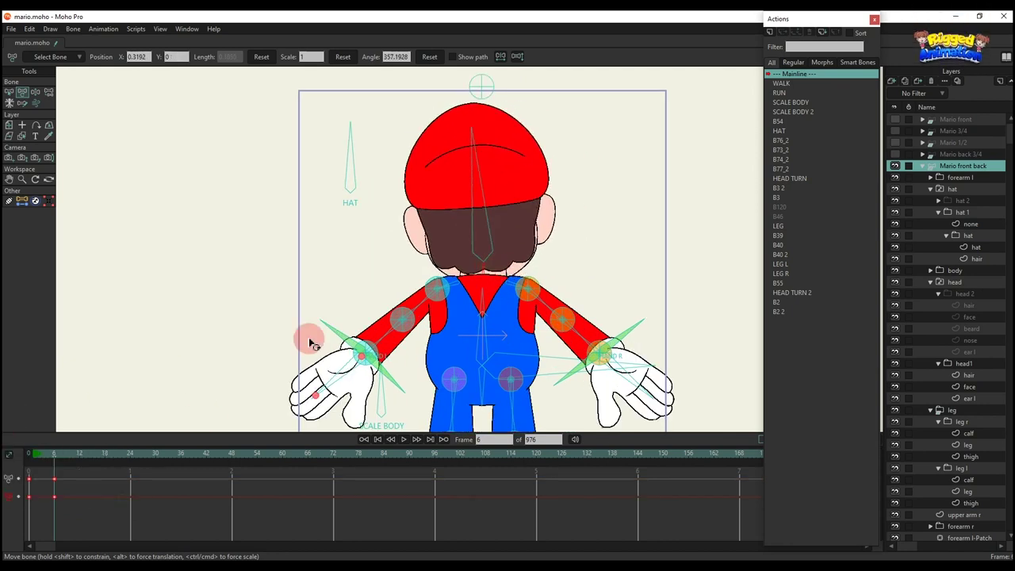
key("Delete")
- Rotate the left and right shoulder bones to lift each arm, deleting the keyframes after each test
scroll(455, 290, "up", 2)
left_click_drag(448, 281, 433, 290)
left_click_drag(548, 291, 547, 286)
left_click_drag(127, 501, 10, 412)
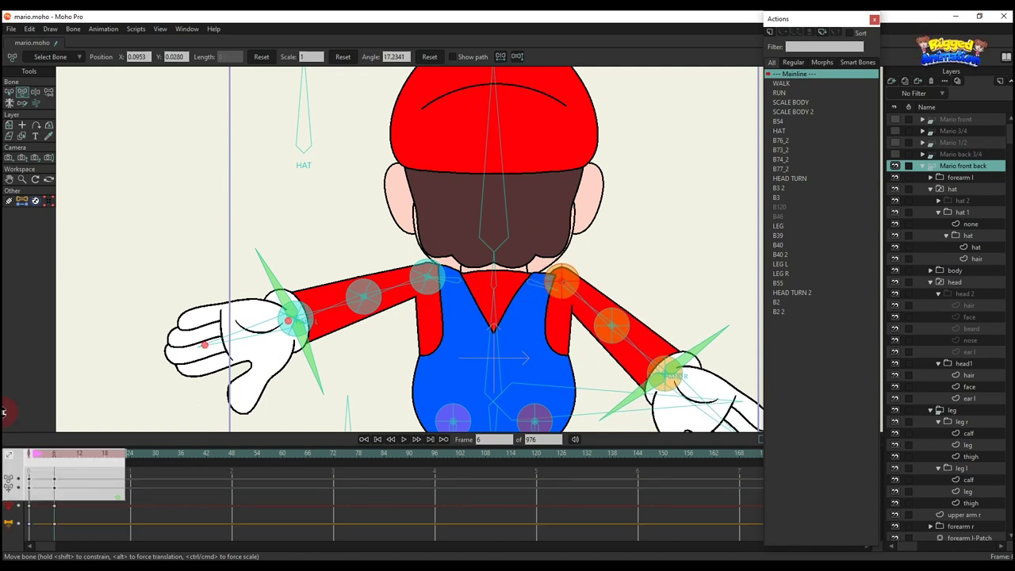
key("Delete")
left_click_drag(541, 287, 547, 279)
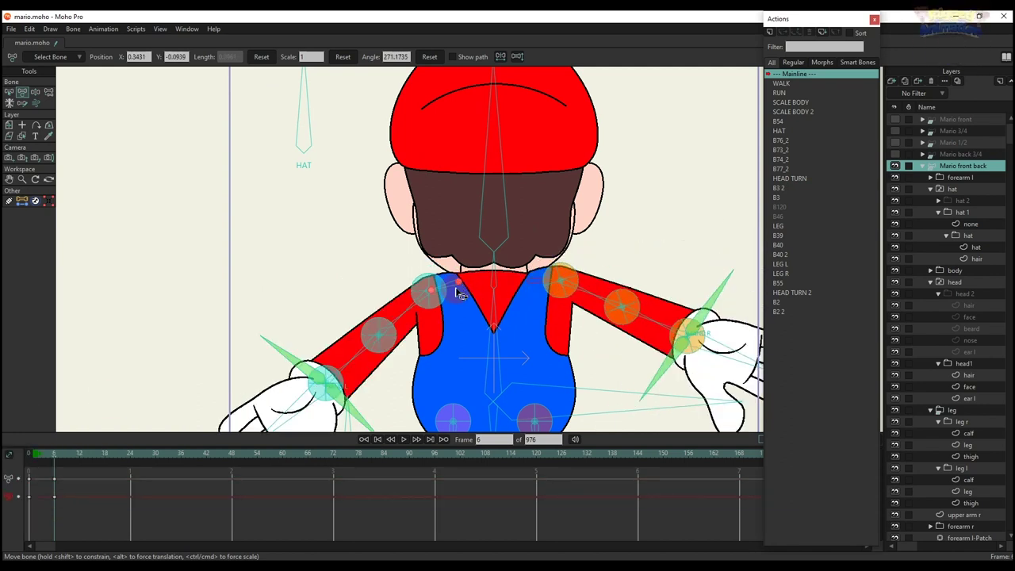
left_click_drag(460, 289, 448, 286)
left_click_drag(135, 498, 6, 426)
key("Delete")
- Bend the upper body and swing the hips with the two torso bones, deleting the keyframes after each
scroll(440, 341, "down", 2)
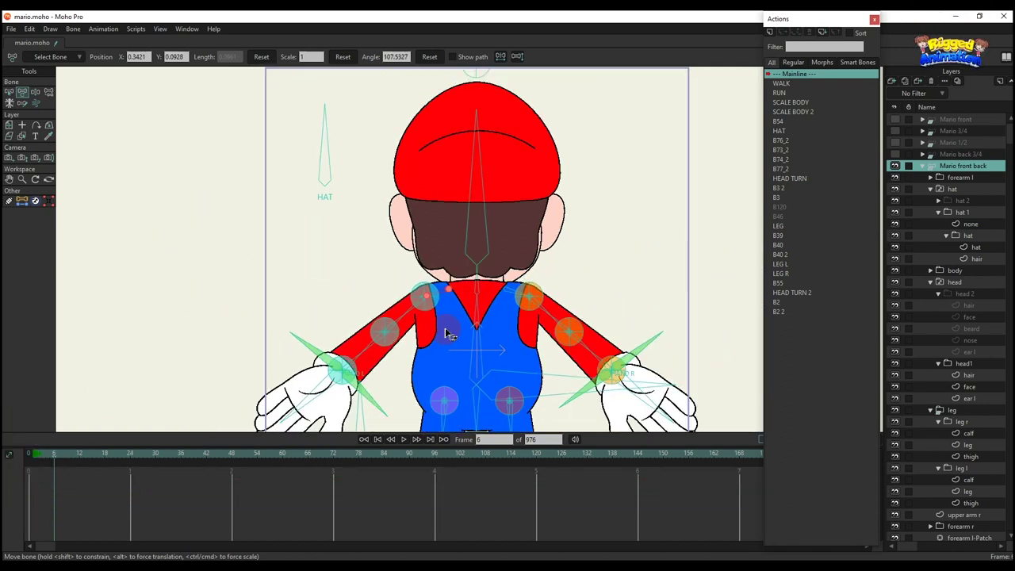
left_click_drag(446, 333, 482, 283)
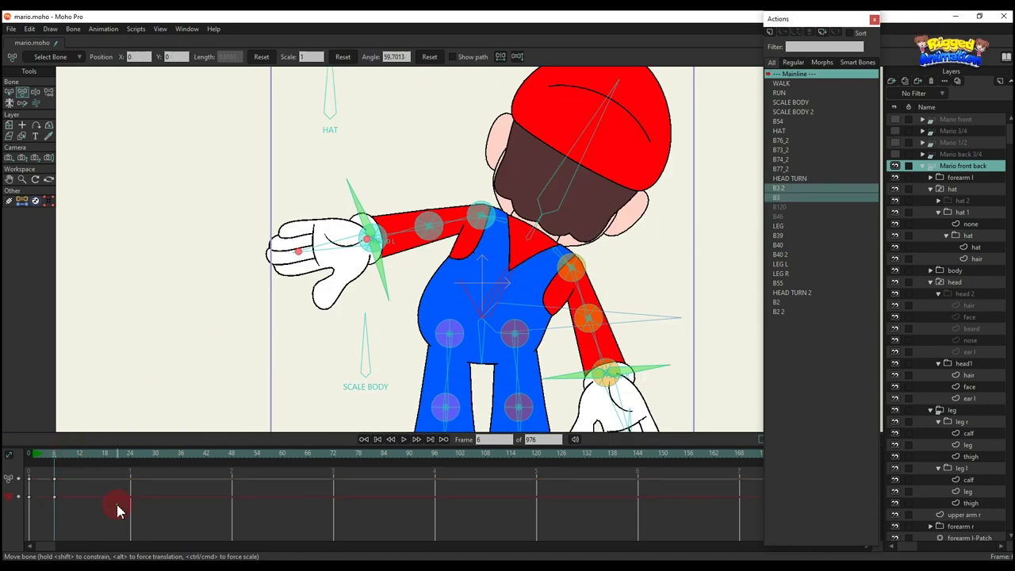
left_click_drag(118, 510, 6, 449)
key("Delete")
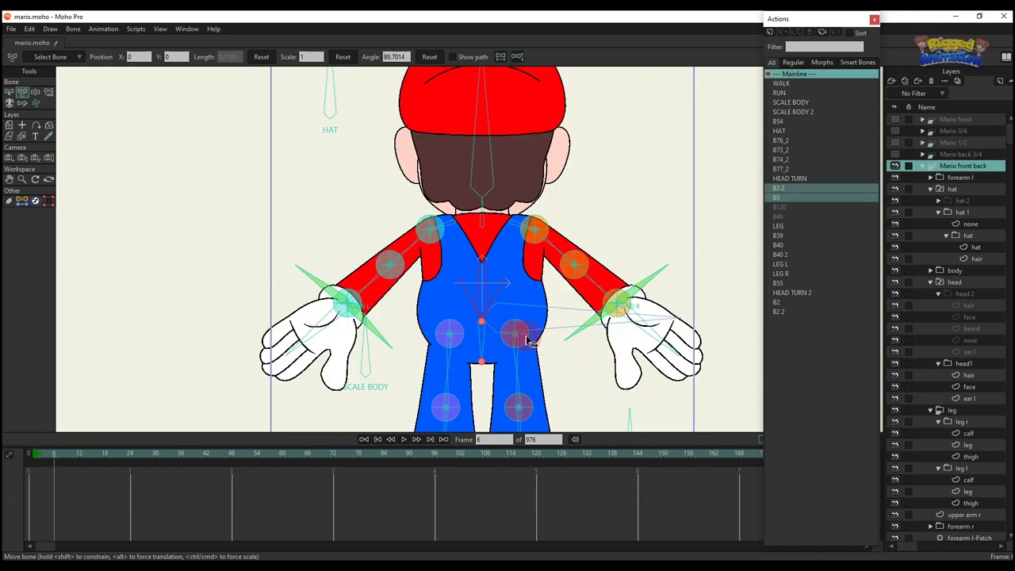
mouse_move(488, 346)
left_mouse_down()
mouse_move(443, 341)
mouse_move(501, 349)
left_mouse_up()
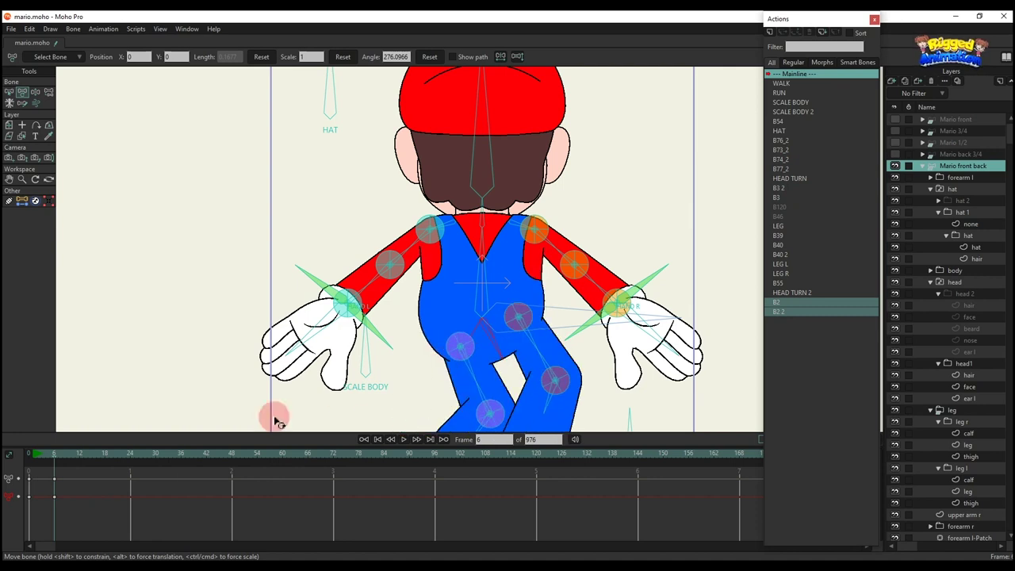
key("Delete")
- Raise both elbows to shoulder height and fold the left forearm in toward the hip
left_click_drag(388, 265, 351, 215)
left_click_drag(578, 256, 636, 200)
scroll(437, 223, "down", 2)
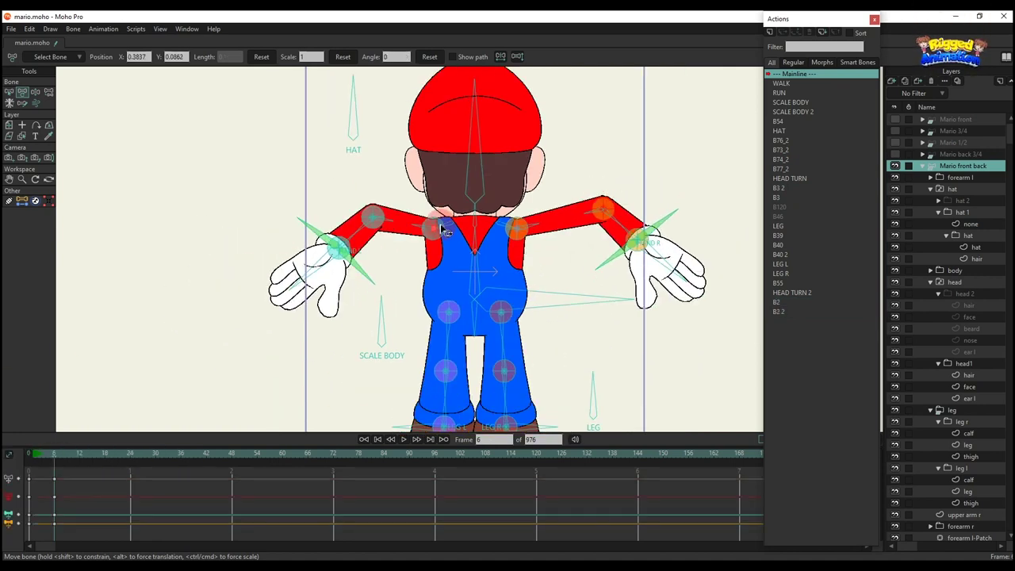
left_click_drag(430, 225, 440, 256)
left_click_drag(350, 271, 418, 358)
- Adjust the left arm behind the back, rotate its hand bones to turn the palm, and clear the keyframes
scroll(406, 315, "up", 3)
left_click_drag(421, 295, 444, 294)
left_click_drag(380, 197, 402, 226)
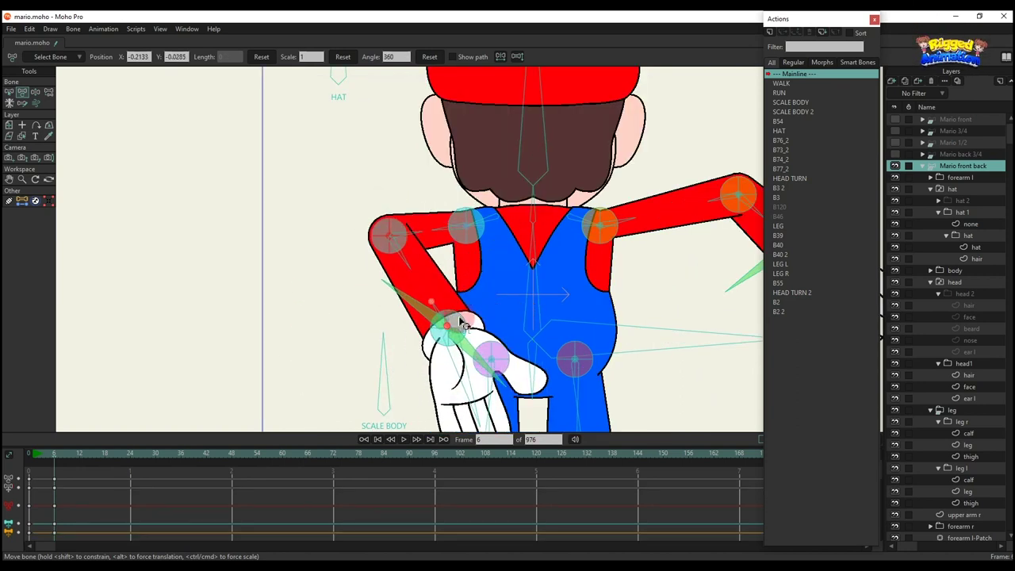
left_click_drag(468, 322, 474, 347)
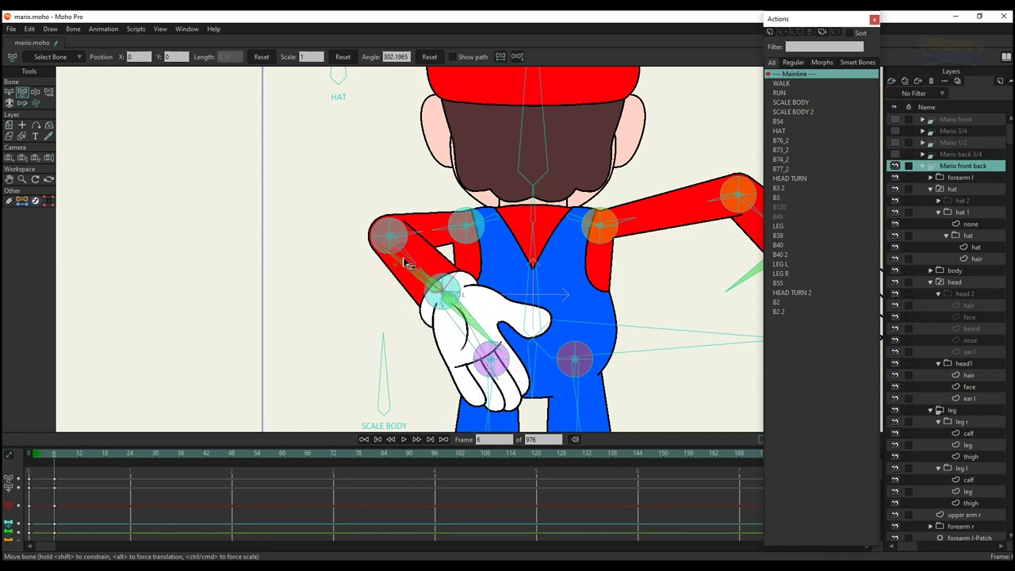
left_click_drag(404, 261, 495, 305)
left_click_drag(477, 314, 581, 260)
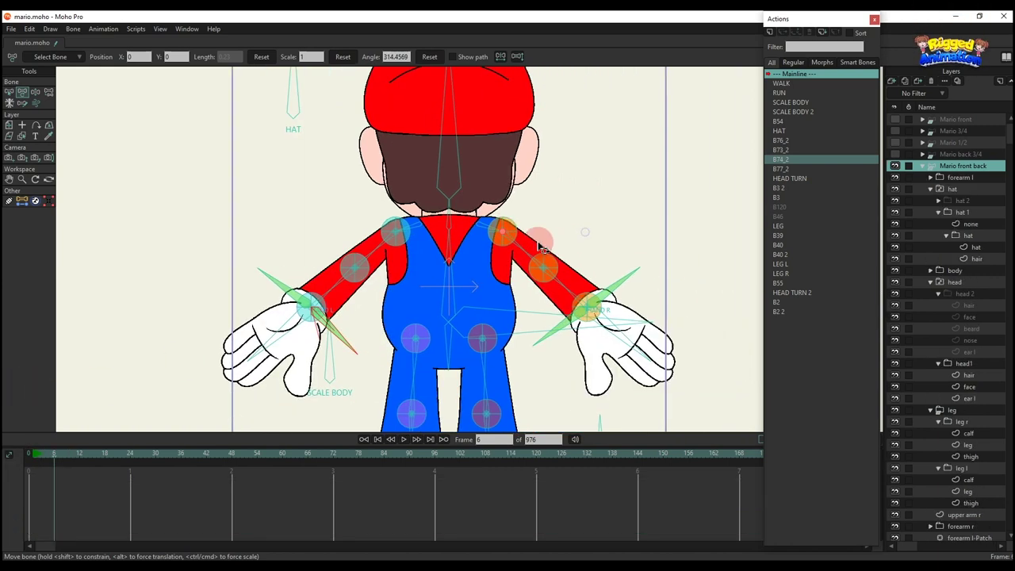
- Fold the right arm behind the back, rotate its hand bone to turn the palm, and delete the keyframes
left_click_drag(555, 262, 676, 226)
left_click(598, 256)
left_click_drag(582, 273, 496, 325)
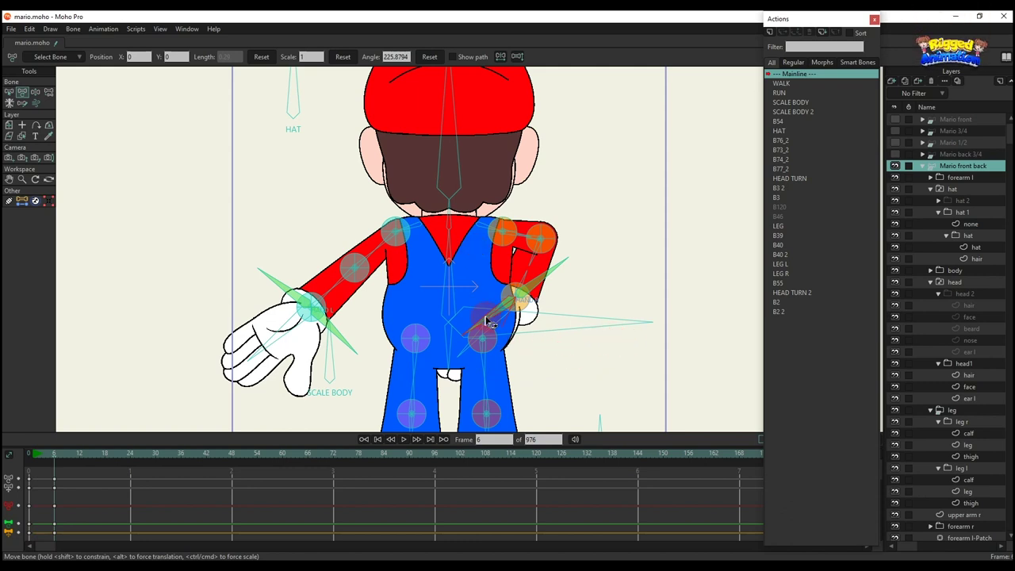
scroll(486, 320, "up", 2)
left_click_drag(488, 319, 593, 334)
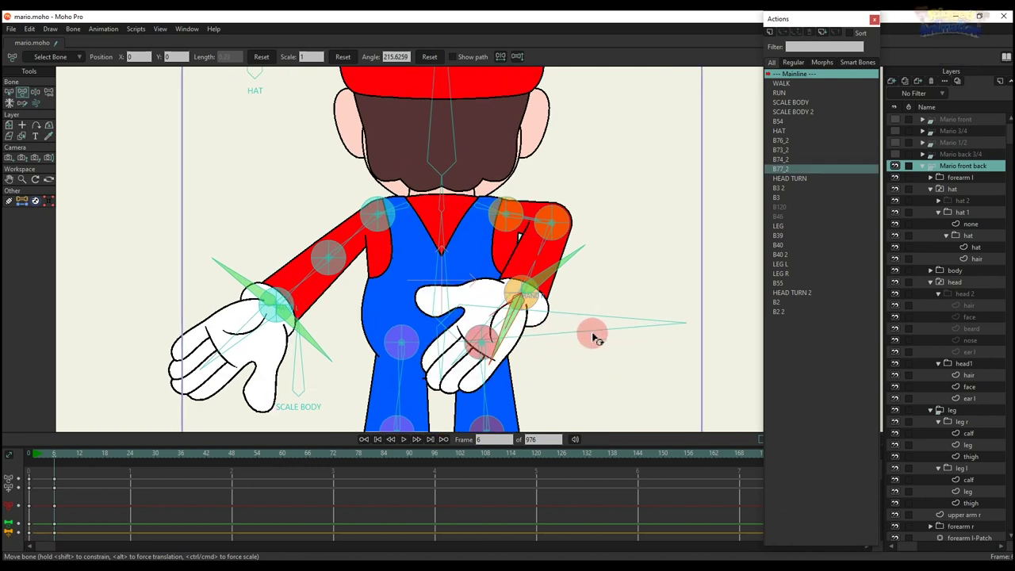
scroll(585, 301, "down", 5)
left_click_drag(124, 520, 6, 448)
key("Delete")
- Pull both knees outward and lower the hip bone to put the character into a crouch
scroll(462, 317, "down", 2)
left_click_drag(466, 291, 463, 226)
scroll(515, 302, "up", 2)
left_click_drag(545, 291, 553, 281)
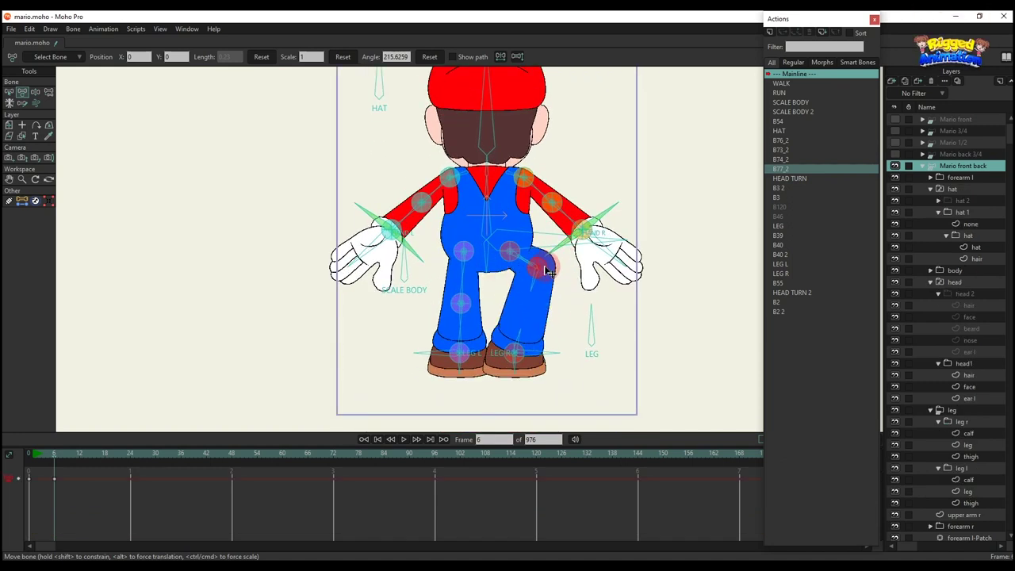
left_click_drag(459, 309, 429, 270)
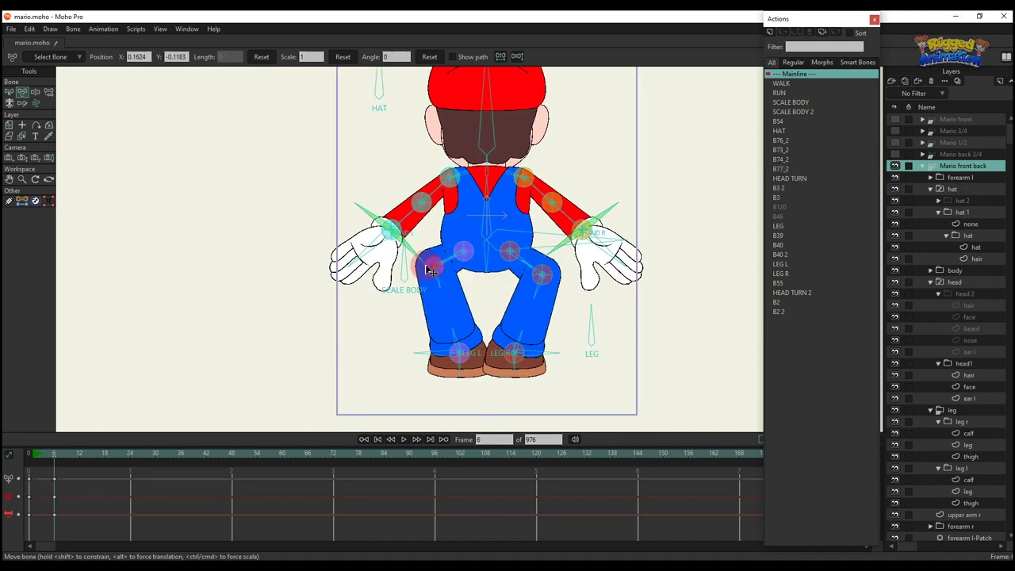
left_click(486, 252)
scroll(486, 252, "up", 1)
left_click_drag(508, 241, 509, 283)
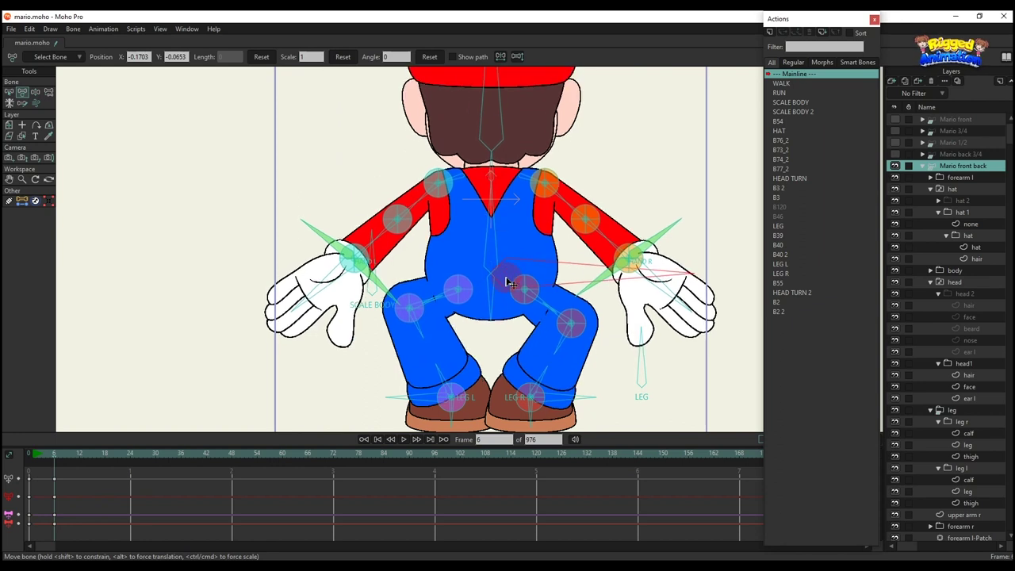
- Move the right and left knee controls up to the hip joints to foreshorten the thighs
left_click(548, 296)
scroll(547, 297, "up", 1)
left_click_drag(584, 328, 524, 260)
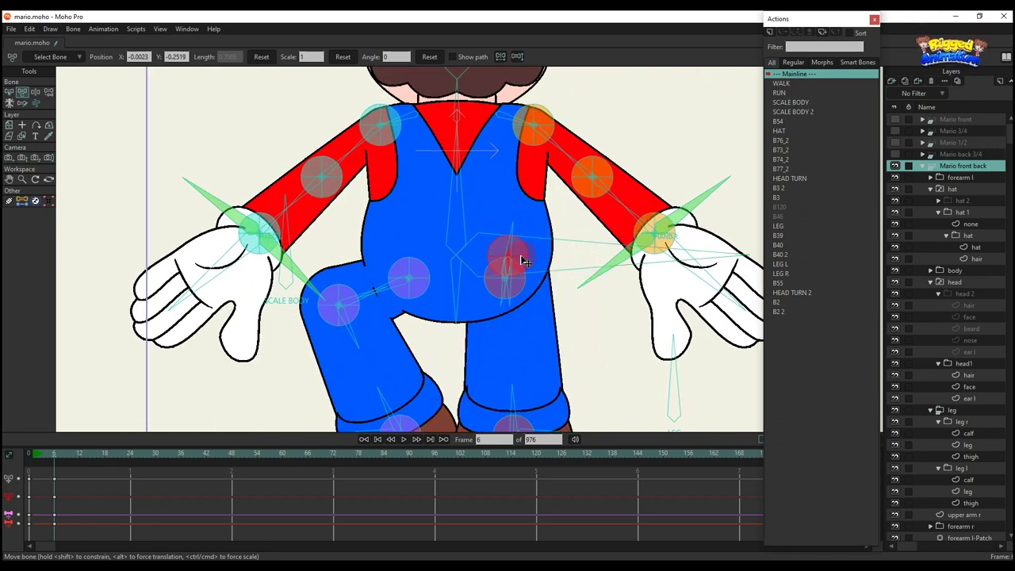
left_click_drag(338, 290, 403, 270)
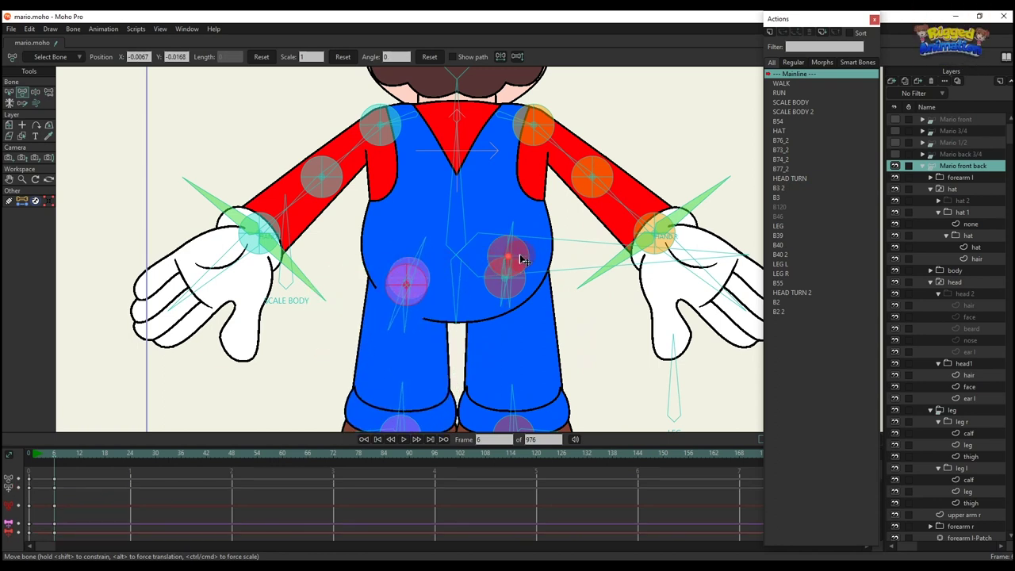
left_click_drag(523, 266, 524, 279)
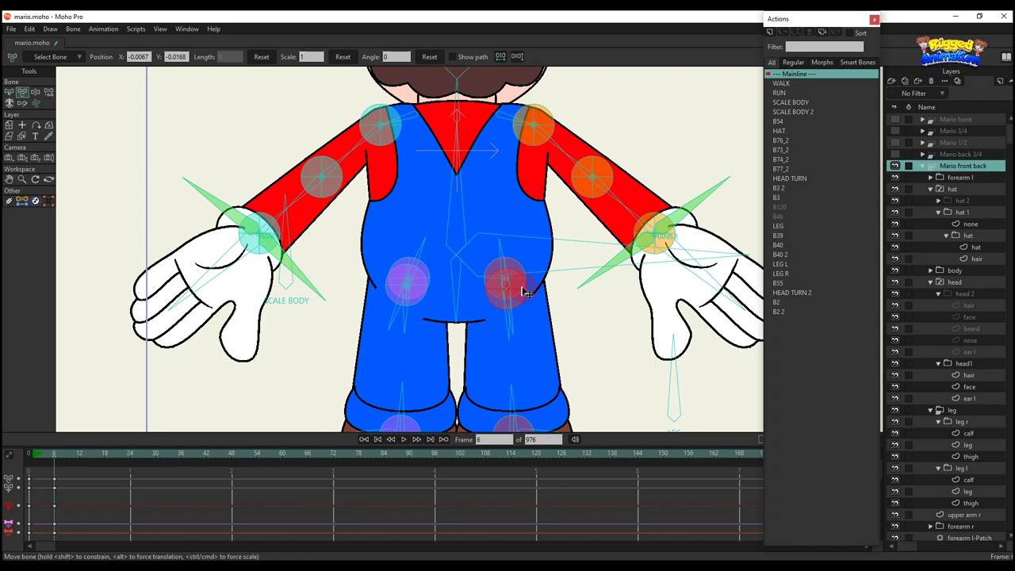
- Spread the left and right knee controls outward from the hips
scroll(519, 290, "down", 3)
left_click_drag(485, 243, 435, 274)
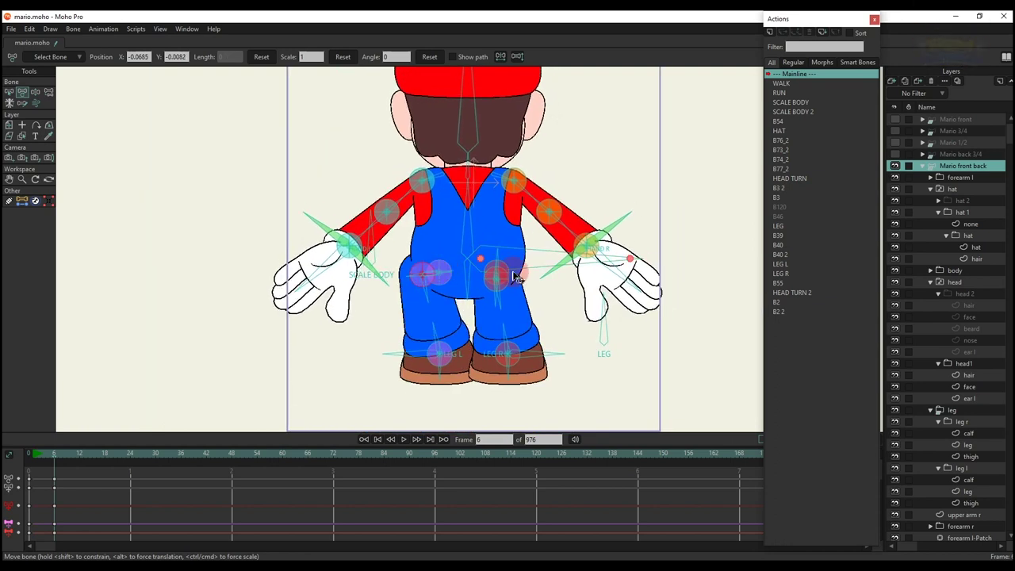
scroll(502, 273, "up", 1)
left_click_drag(531, 273, 538, 267)
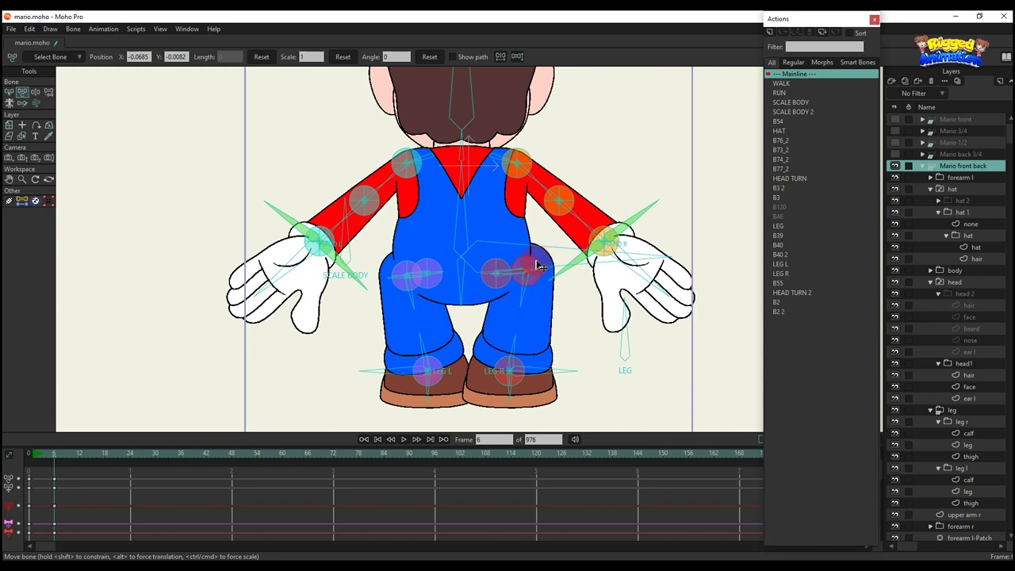
- Move both feet farther apart and raise the two knee controls slightly for a wide squat
scroll(539, 270, "down", 2)
scroll(459, 338, "up", 3)
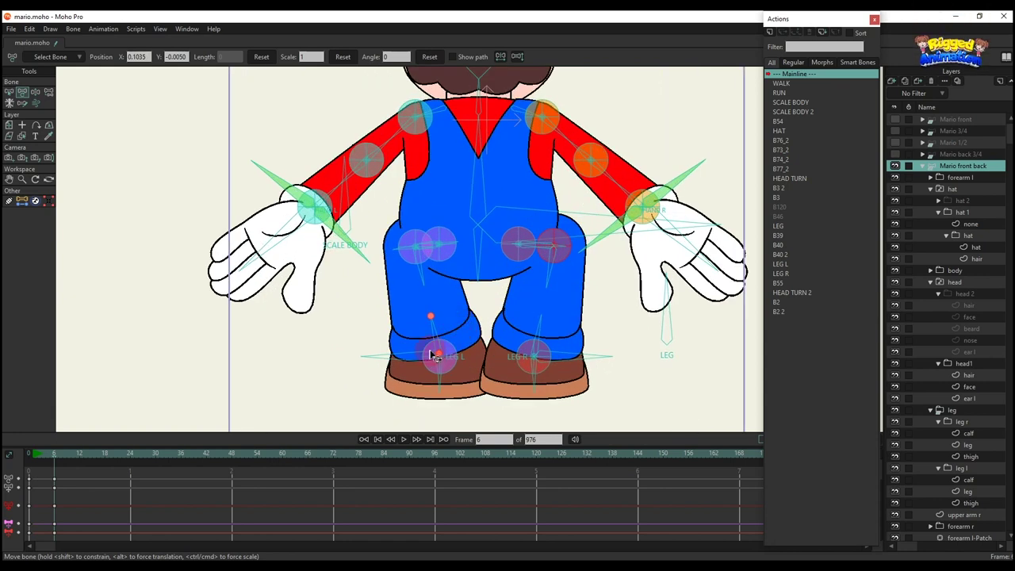
left_click_drag(413, 341, 418, 353)
left_click_drag(537, 346, 568, 347)
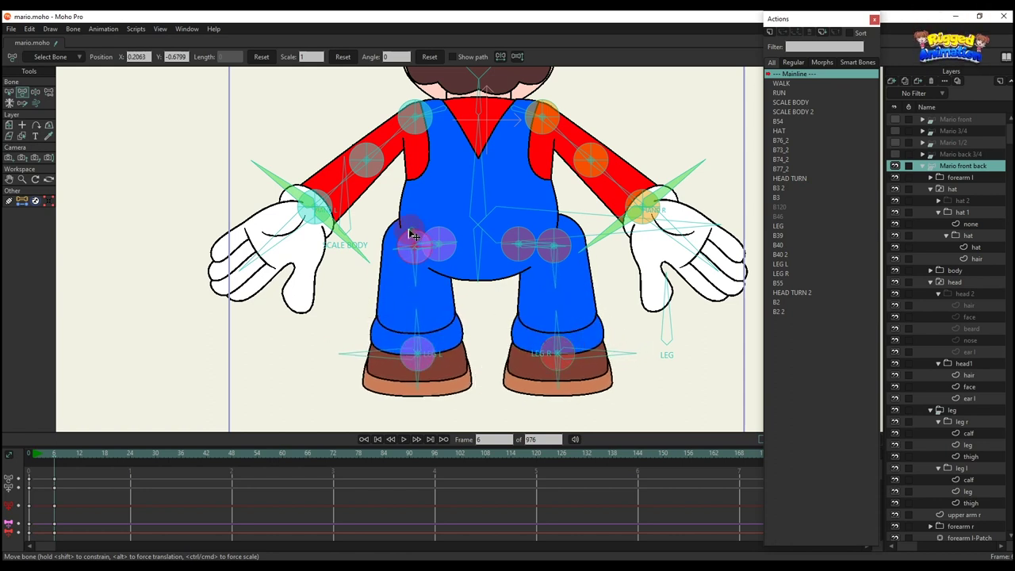
left_click_drag(412, 235, 389, 226)
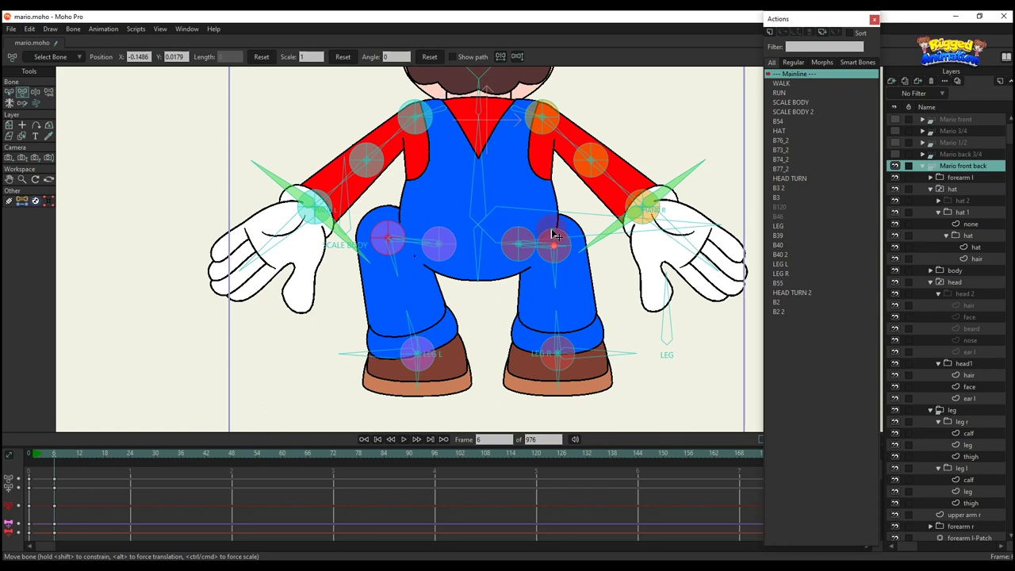
mouse_move(556, 235)
left_mouse_down()
mouse_move(587, 207)
mouse_move(595, 214)
mouse_move(594, 227)
mouse_move(536, 245)
mouse_move(559, 219)
left_mouse_up()
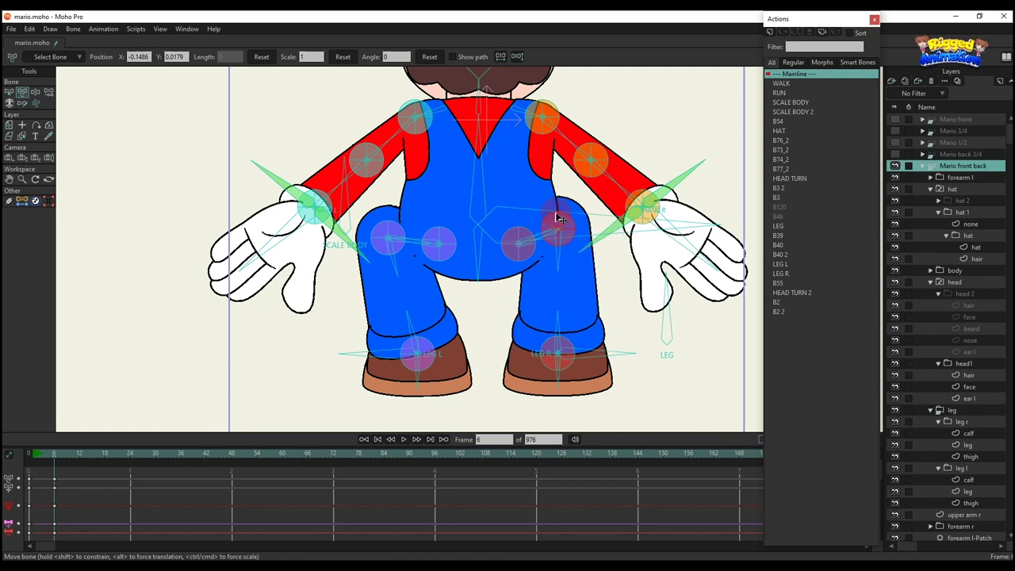
- Rotate the LEG L and LEG R foot bones to tilt both feet, and delete all the pose keyframes
scroll(485, 268, "down", 3)
scroll(447, 301, "up", 3)
left_click_drag(420, 326, 405, 268)
left_click_drag(654, 336, 643, 233)
scroll(484, 285, "down", 3)
left_click_drag(98, 512, 3, 425)
key("Delete")
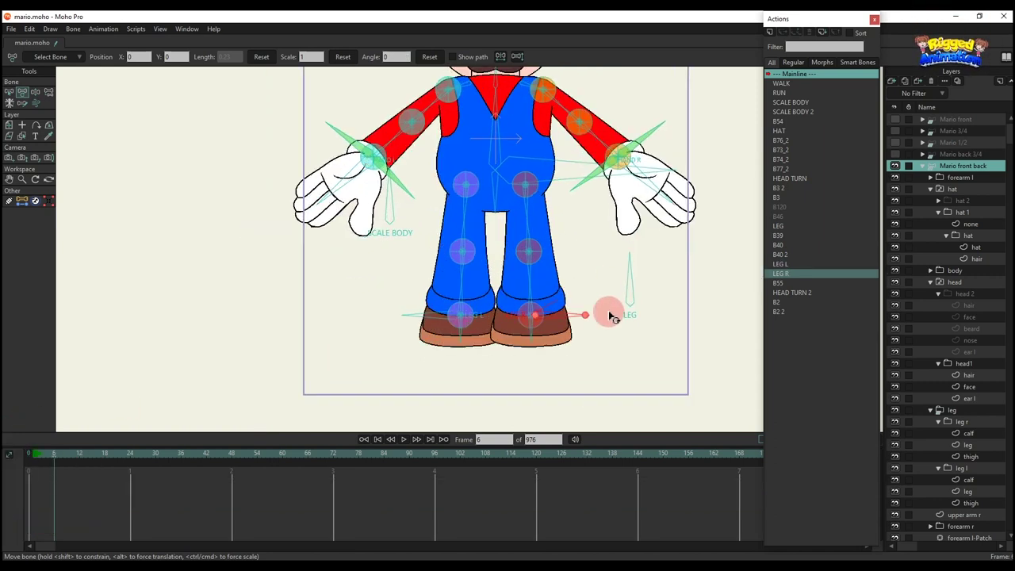
- Shift the right knee, lift the right foot inward, and rotate the LEG R bone to 30° to expose the sole
mouse_move(537, 253)
left_mouse_down()
mouse_move(496, 252)
mouse_move(540, 255)
left_mouse_up()
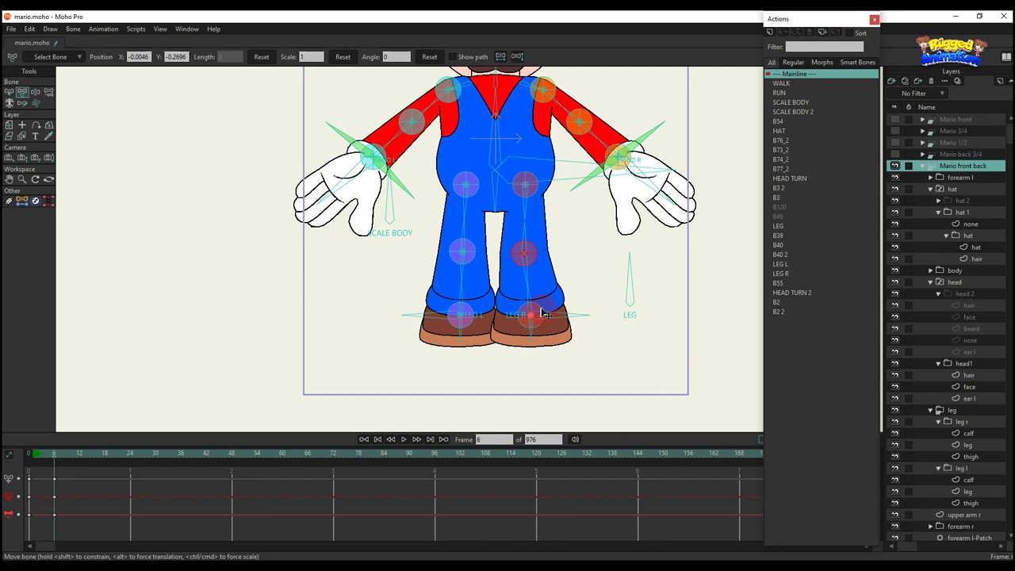
left_click_drag(545, 314, 519, 290)
scroll(517, 310, "up", 2)
left_click_drag(495, 332, 479, 331)
left_click_drag(545, 287, 511, 265)
scroll(514, 271, "down", 5)
scroll(517, 277, "up", 6)
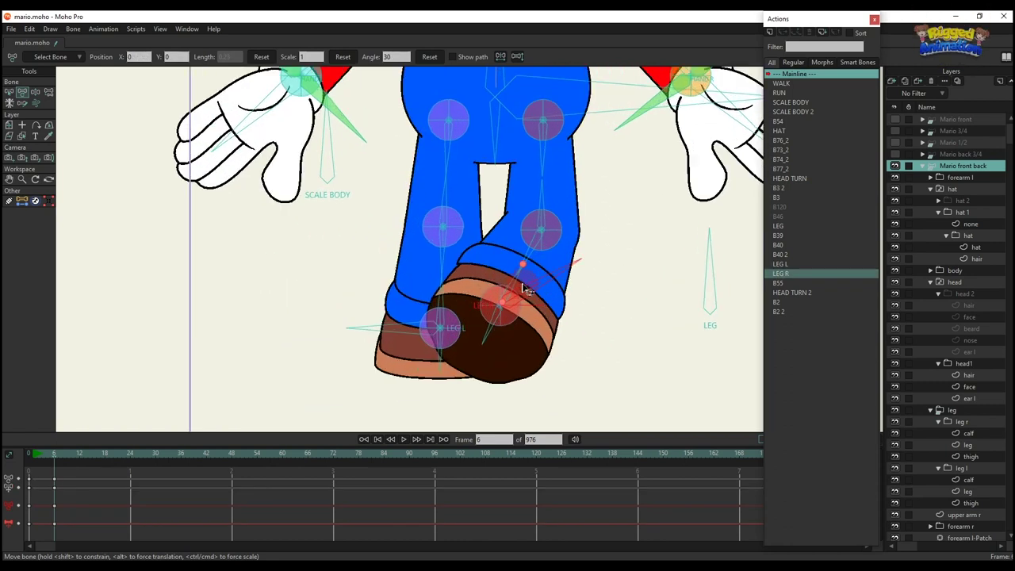
- Straighten the raised right foot, rotate the LEG control bone, and clear the keyframes
left_click_drag(516, 324, 535, 338)
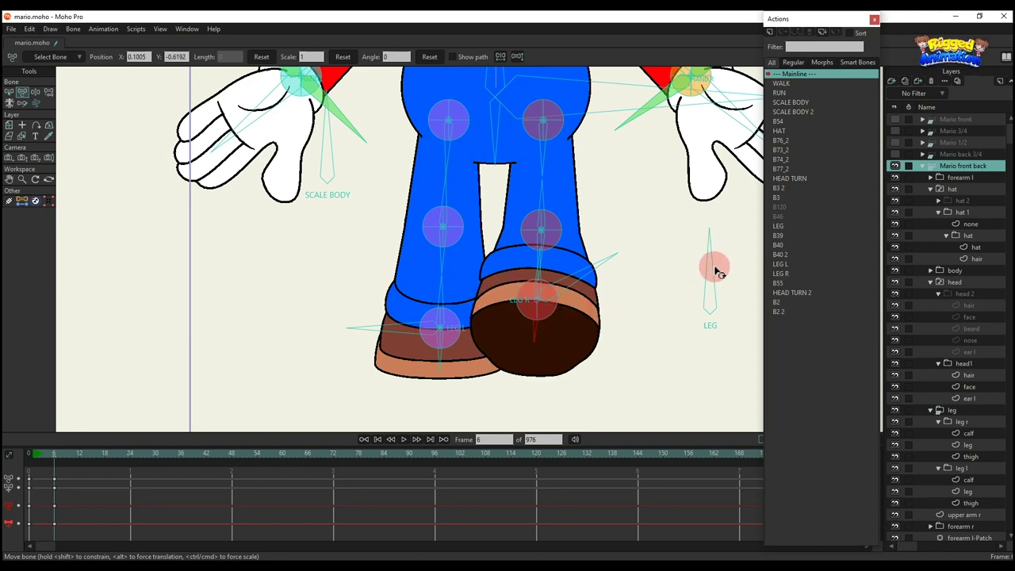
scroll(716, 269, "down", 2)
left_click_drag(718, 272, 745, 357)
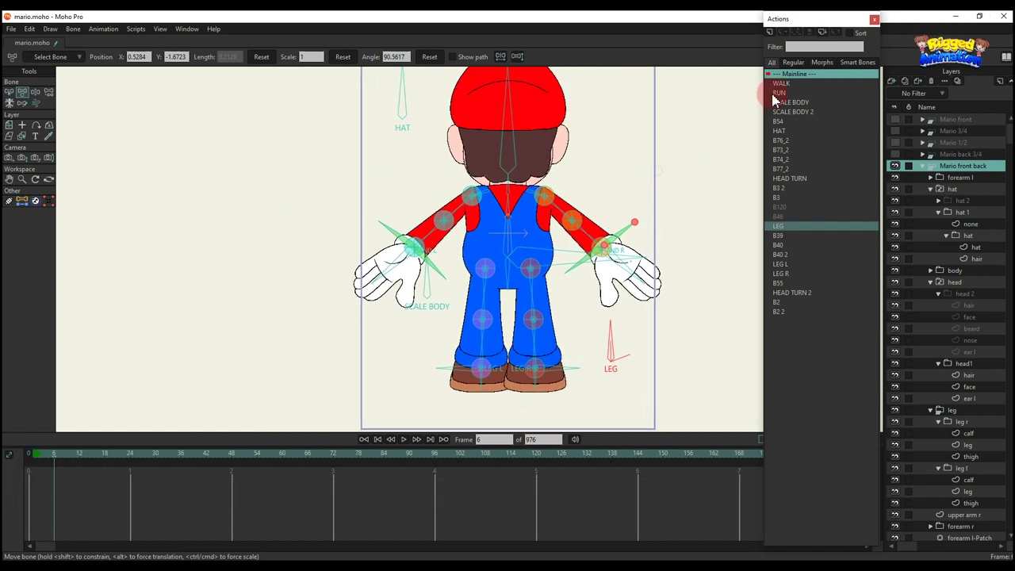
- Insert the WALK action at frame 6 of Mario front back and play the walk cycle
left_click(778, 84)
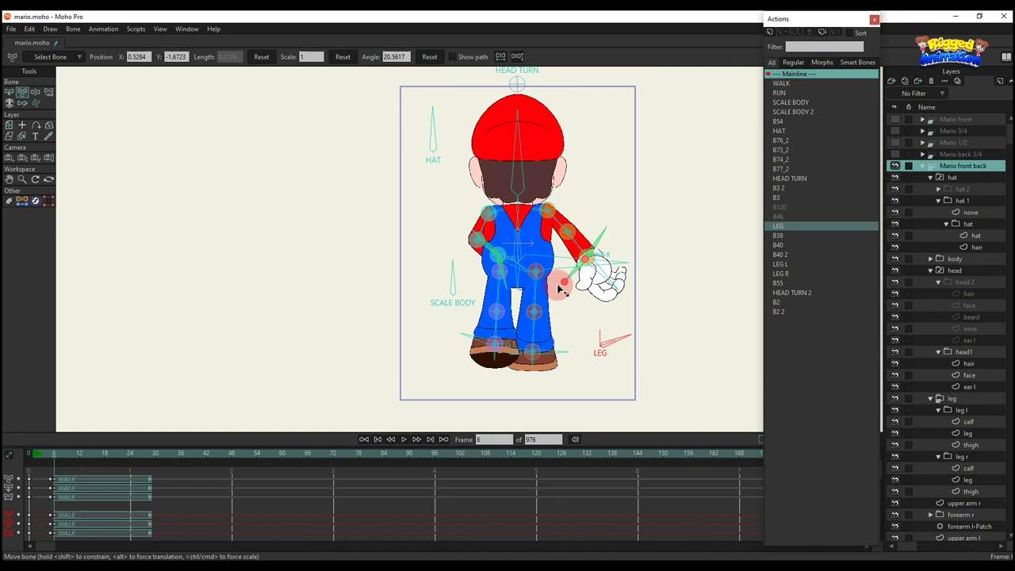
key("space")
left_click_drag(573, 295, 508, 312)
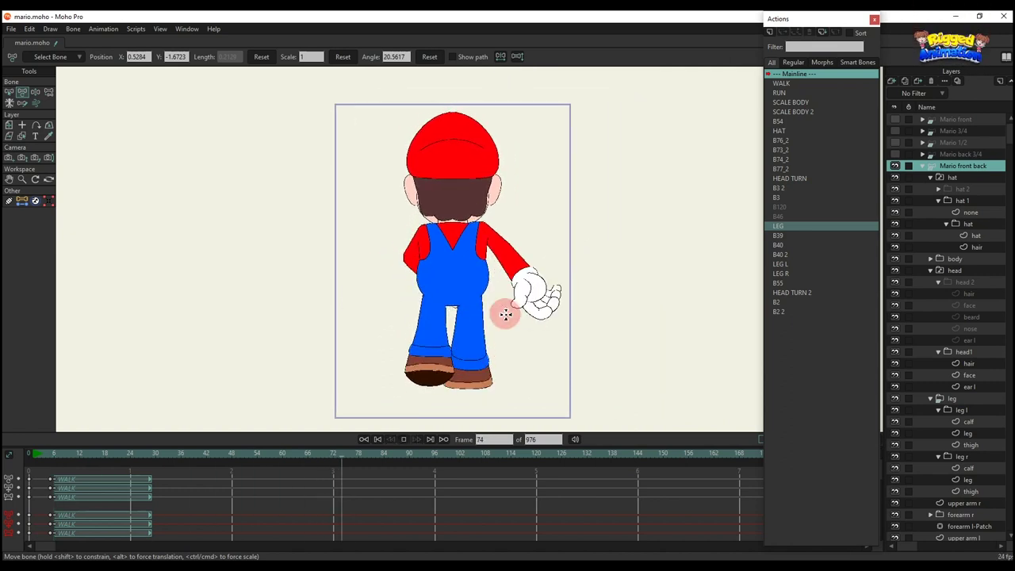
- Insert the RUN action at frame 96 of Mario front back and play the run cycle
left_click(781, 93)
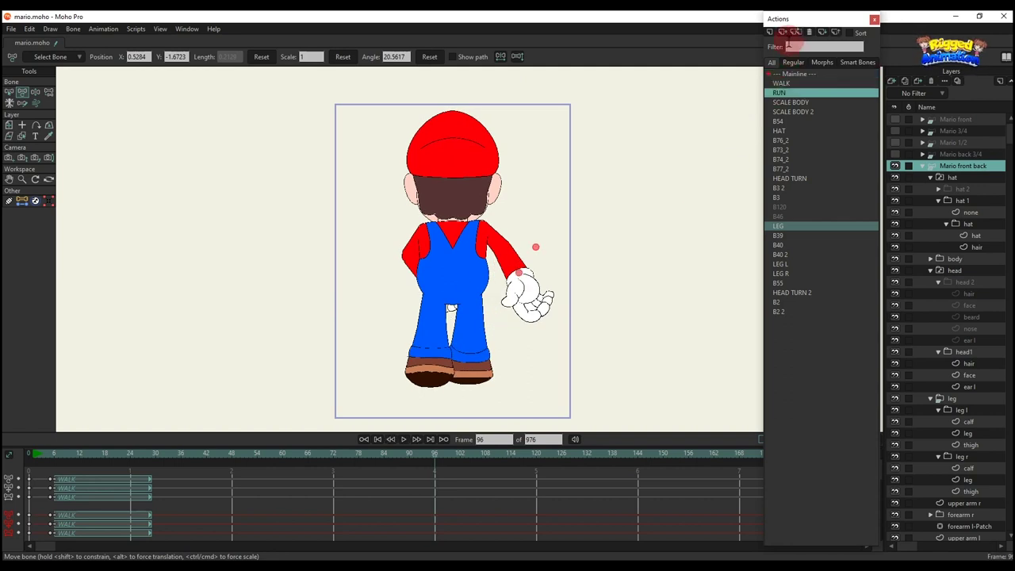
left_click(781, 31)
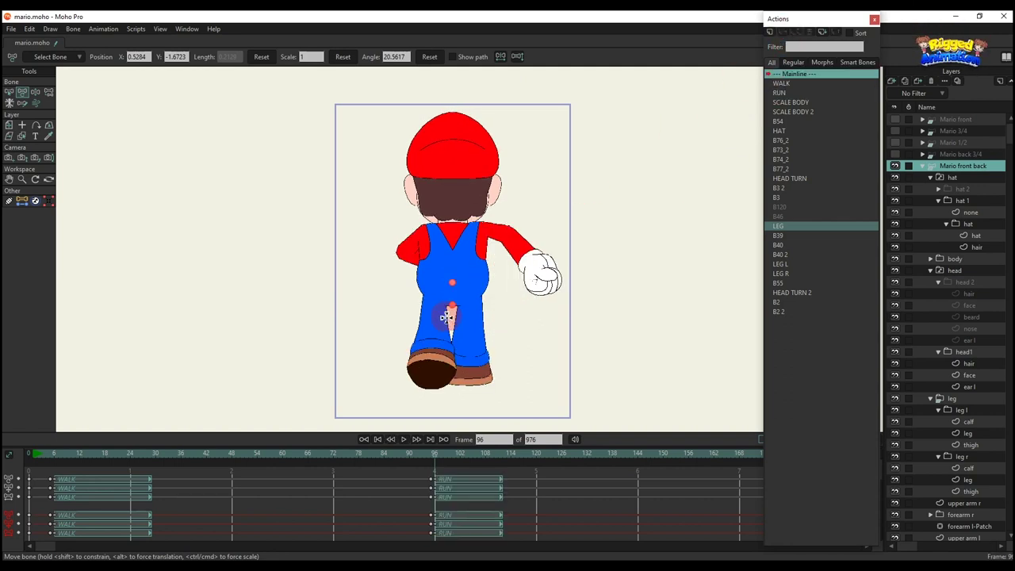
key("space")
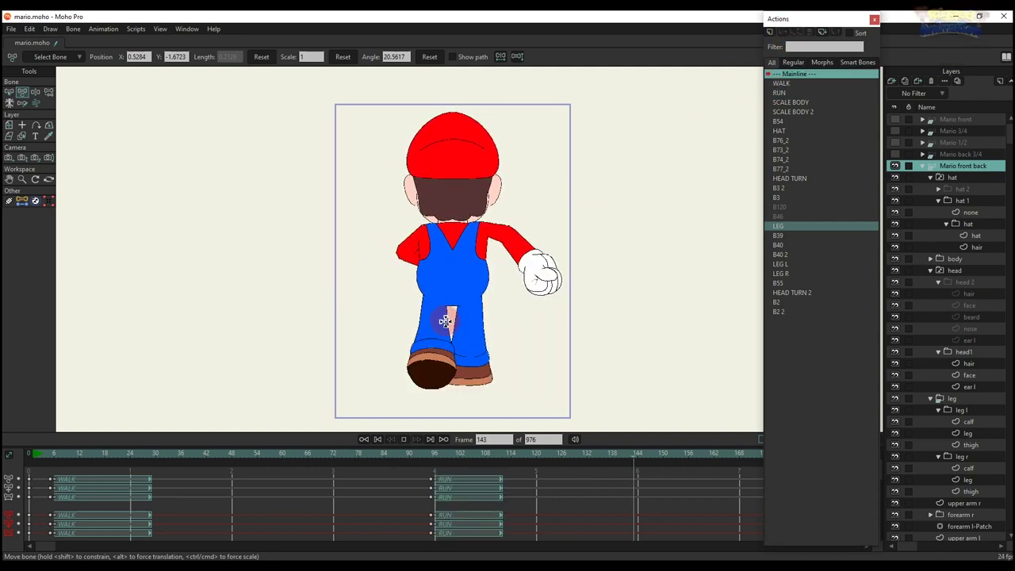
key("space")
- Delete all the WALK and RUN keyframes from the timeline and return to frame 0
scroll(503, 523, "down", 3)
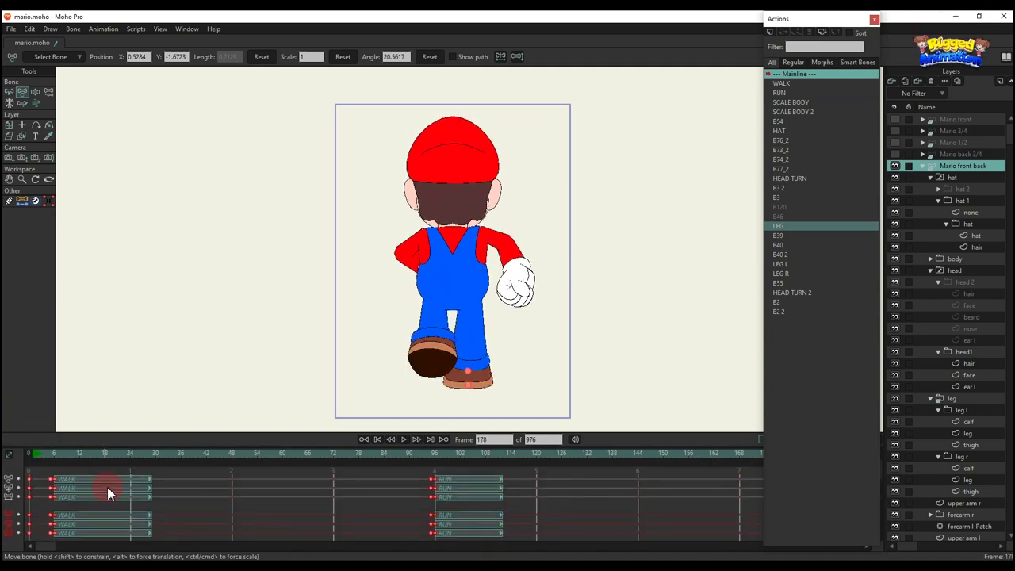
left_click(42, 458)
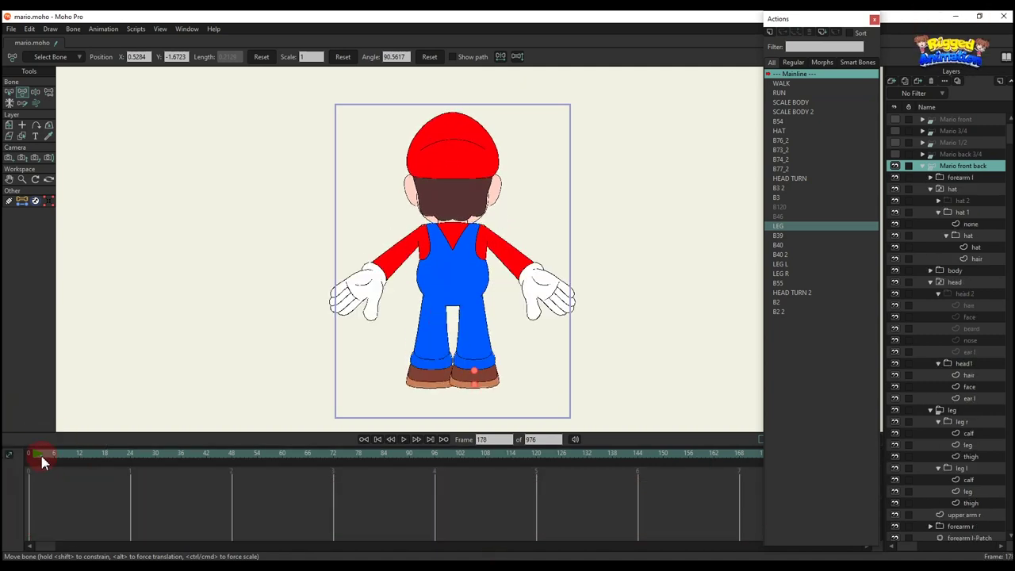
- Collapse Mario front back, make the Mario back 3/4, Mario 1/2, Mario 3/4 and Mario front layers visible, and select Mario front
left_click(922, 166)
left_click(894, 154)
left_click(894, 143)
left_click(894, 131)
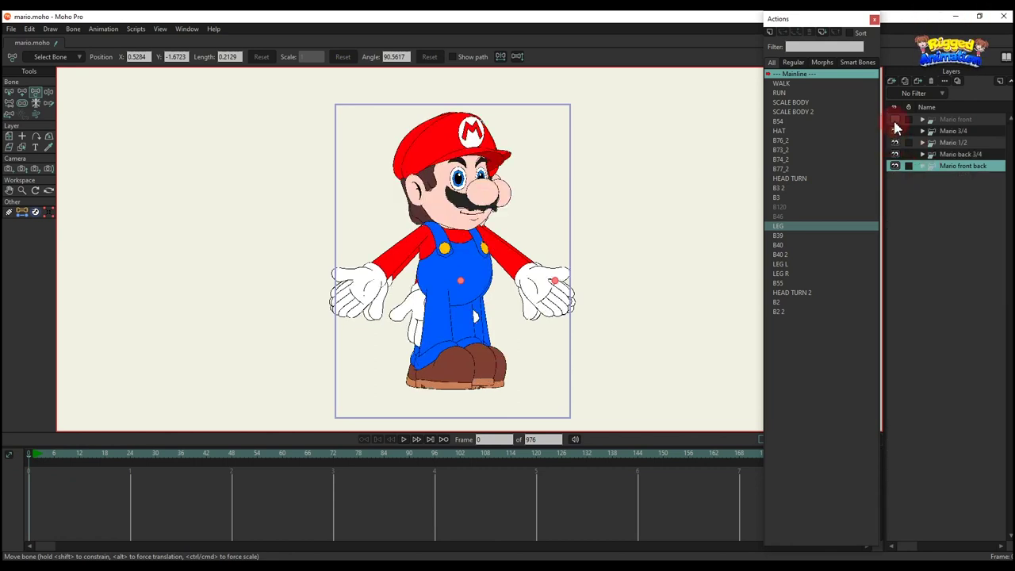
left_click(895, 120)
left_click(951, 120)
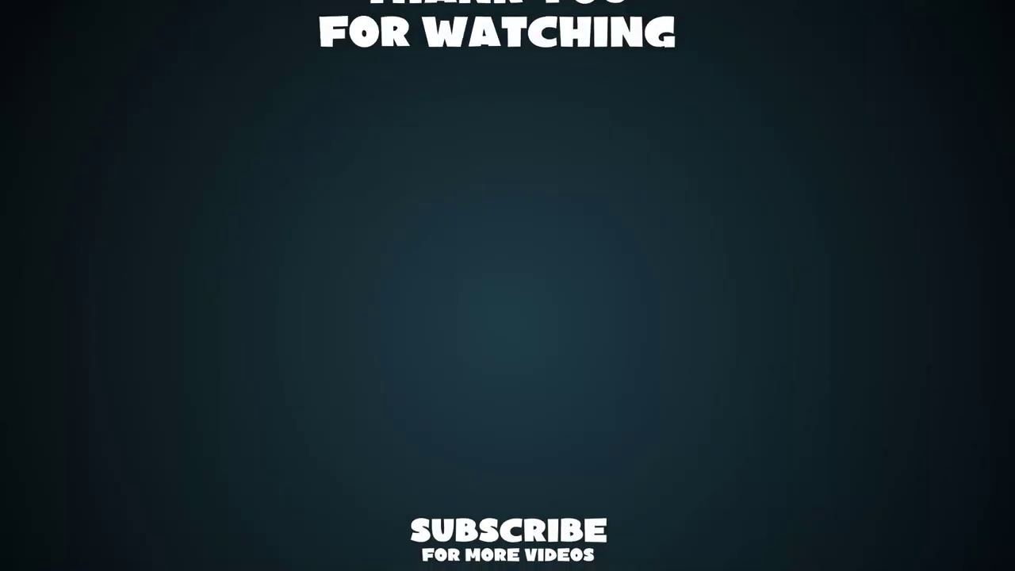